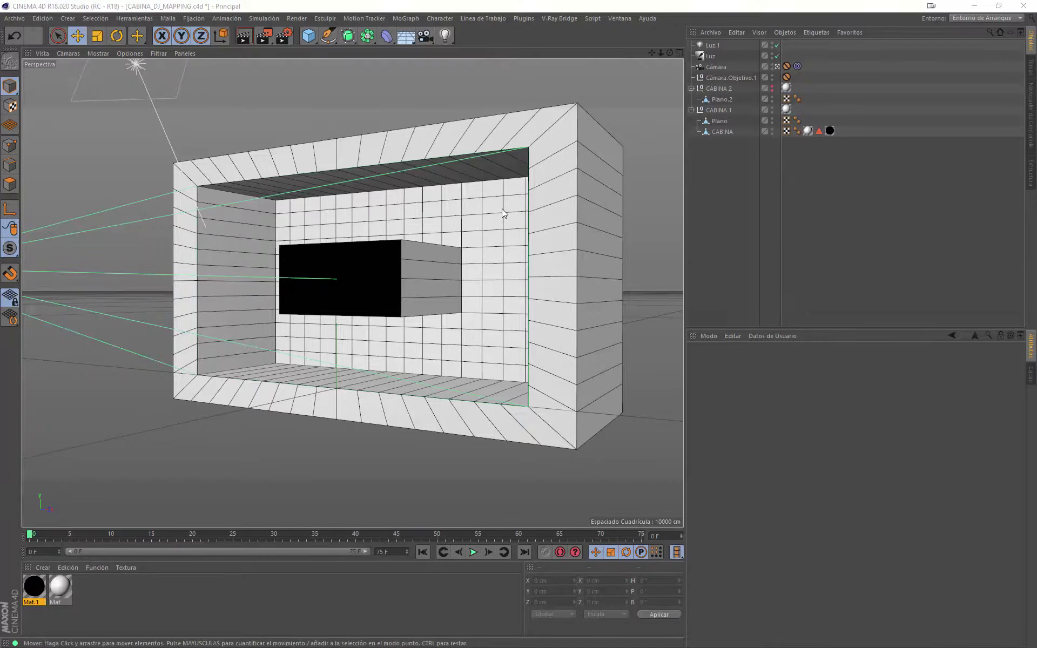
# - Orbit the perspective view around the cabin box to inspect it from several angles
pyautogui.moveTo(410, 272)
pyautogui.keyDown('alt'); pyautogui.mouseDown()
pyautogui.moveTo(480, 277)
pyautogui.moveTo(368, 266)
pyautogui.moveTo(371, 251)
pyautogui.mouseUp(); pyautogui.keyUp('alt')
pyautogui.moveTo(467, 239)
pyautogui.keyDown('alt'); pyautogui.mouseDown()
pyautogui.moveTo(497, 268)
pyautogui.moveTo(475, 243)
pyautogui.mouseUp(); pyautogui.keyUp('alt')
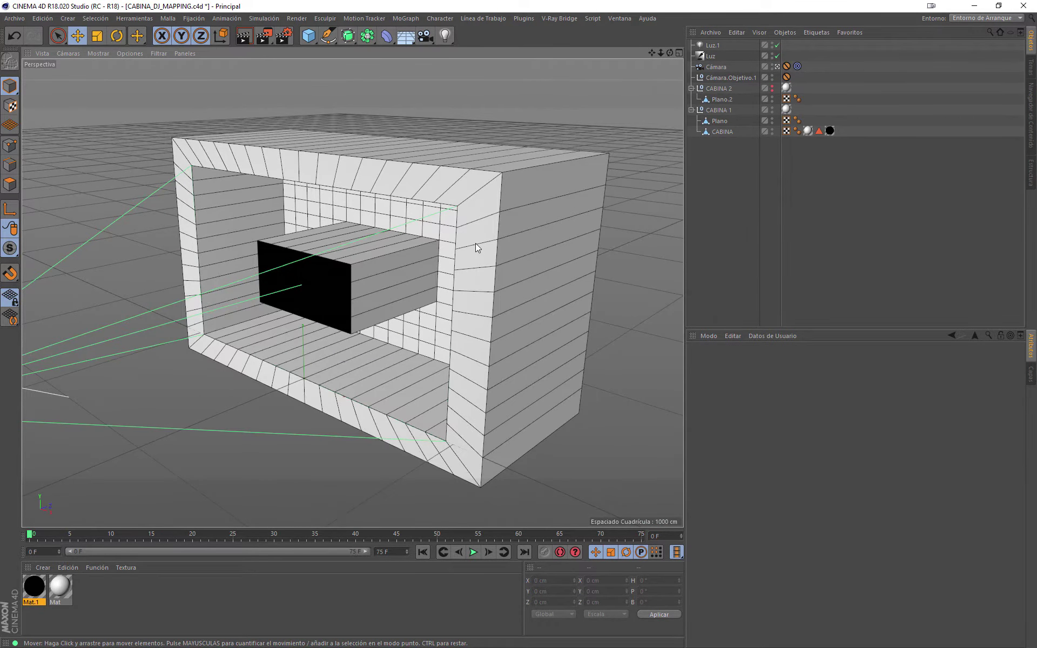
pyautogui.moveTo(377, 206)
pyautogui.keyDown('alt'); pyautogui.mouseDown()
pyautogui.moveTo(405, 226)
pyautogui.moveTo(375, 221)
pyautogui.mouseUp(); pyautogui.keyUp('alt')
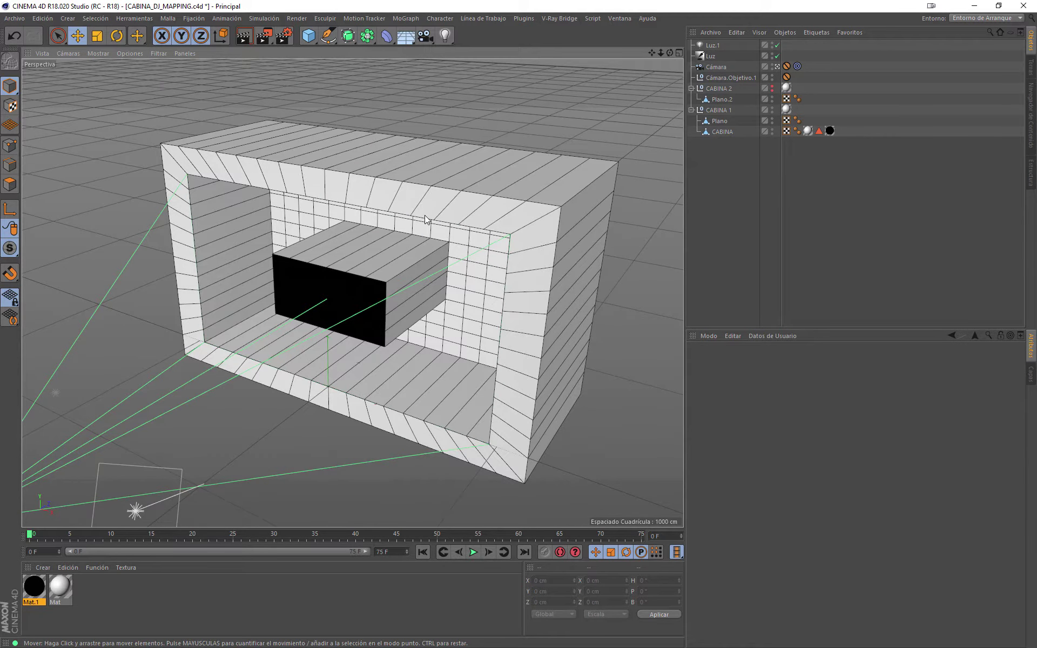
pyautogui.keyDown('alt'); pyautogui.moveTo(425, 215); pyautogui.dragTo(416, 236); pyautogui.keyUp('alt')
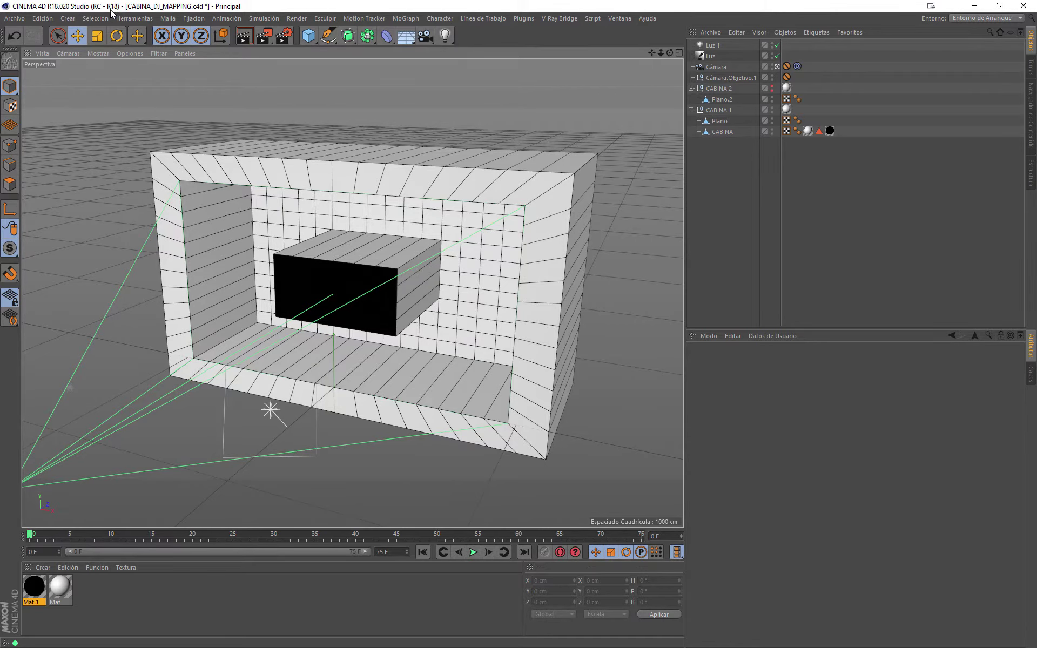
pyautogui.moveTo(431, 238)
pyautogui.keyDown('alt'); pyautogui.mouseDown()
pyautogui.moveTo(354, 257)
pyautogui.moveTo(391, 275)
pyautogui.moveTo(390, 260)
pyautogui.moveTo(469, 261)
pyautogui.mouseUp(); pyautogui.keyUp('alt')
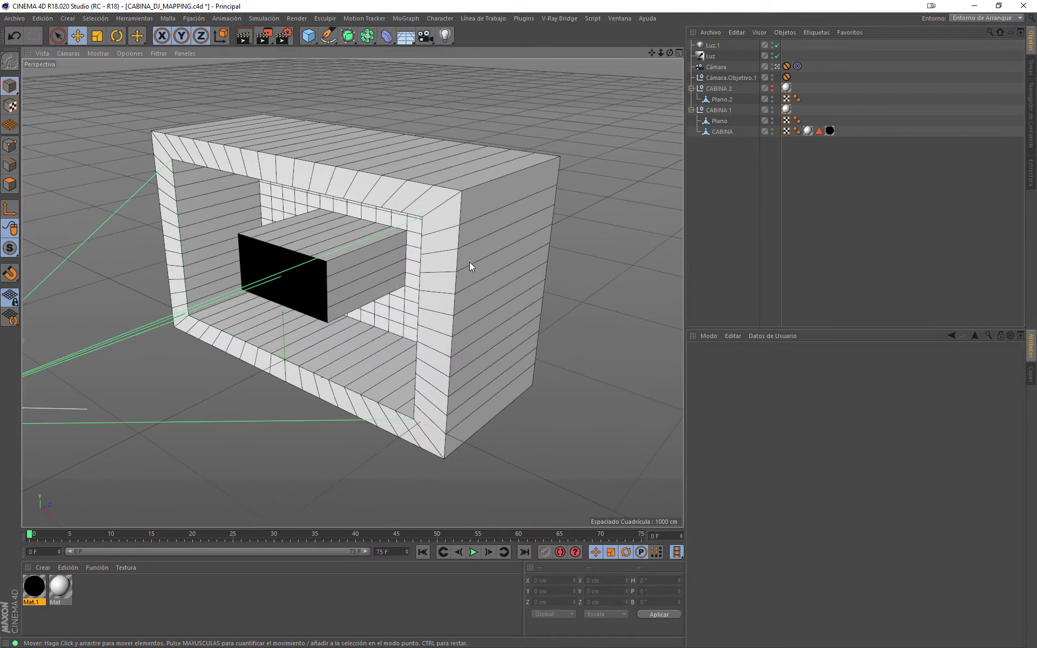
# - Start a new empty project and delete the default cube
pyautogui.click(15, 18)
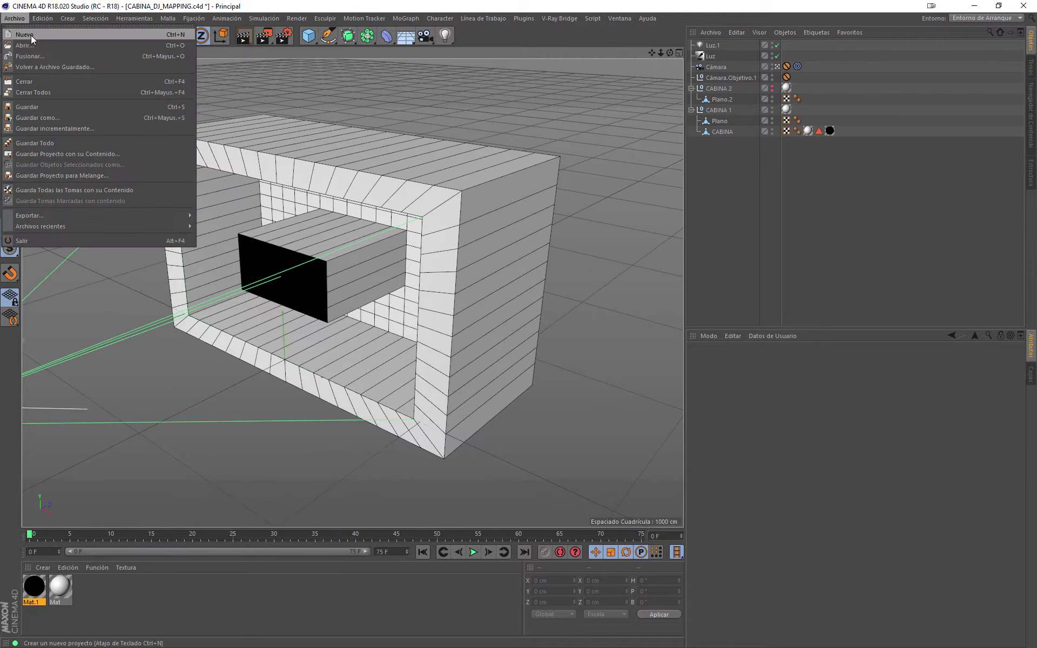
pyautogui.click(31, 35)
pyautogui.click(368, 251)
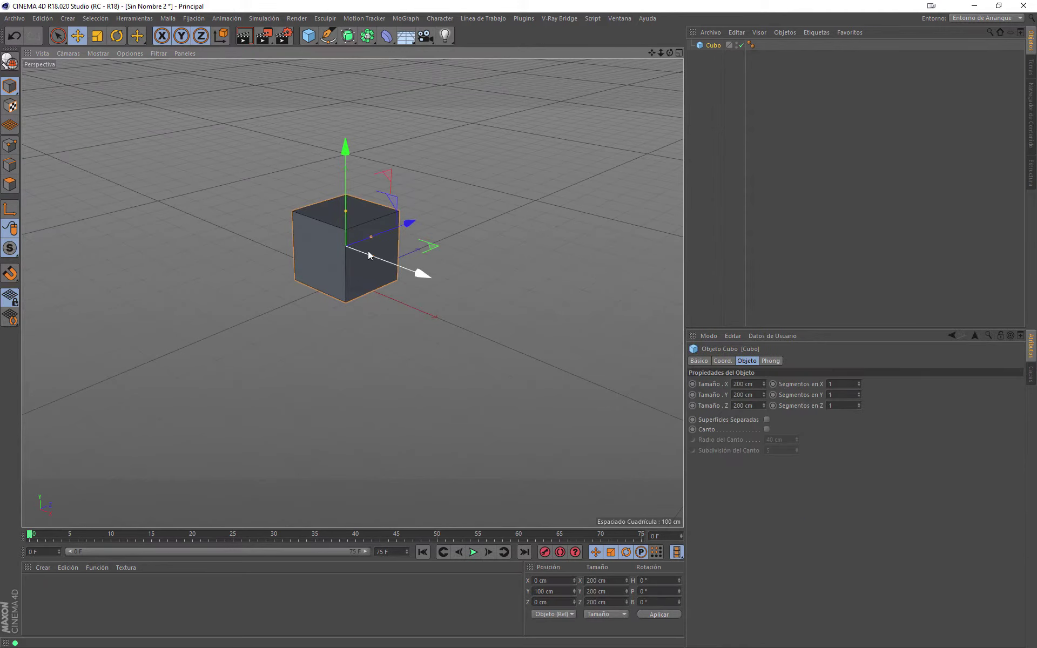
pyautogui.press('Delete')
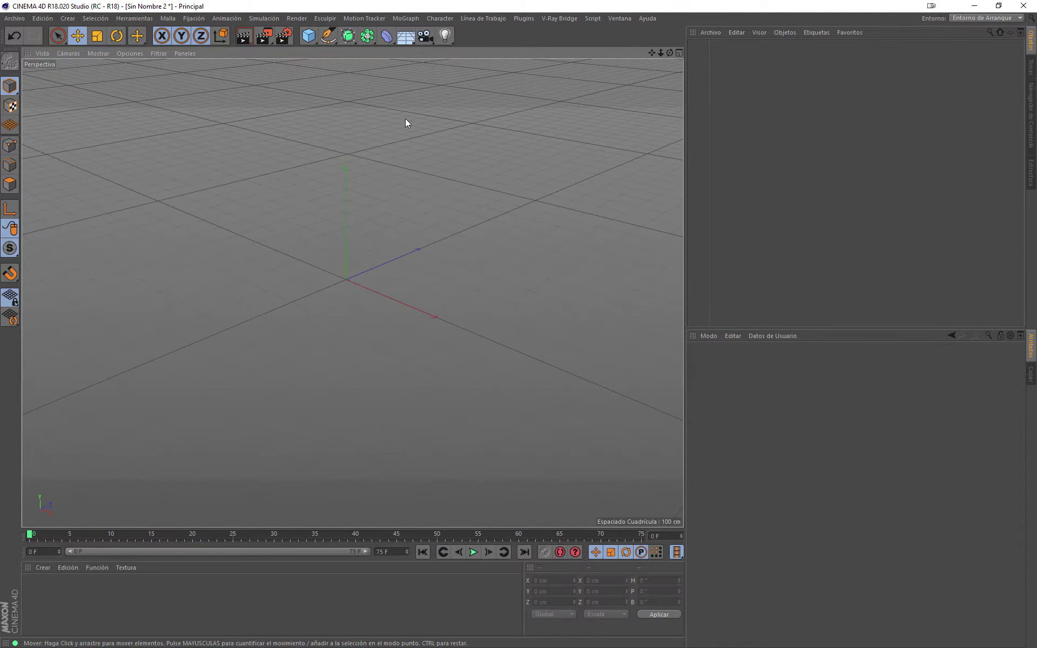
# - Maximize the top view and draw a freehand wavy spline on the ground plane
pyautogui.moveTo(414, 164)
pyautogui.keyDown('alt'); pyautogui.mouseDown()
pyautogui.moveTo(334, 207)
pyautogui.moveTo(374, 235)
pyautogui.mouseUp(); pyautogui.keyUp('alt')
pyautogui.middleClick(375, 235)
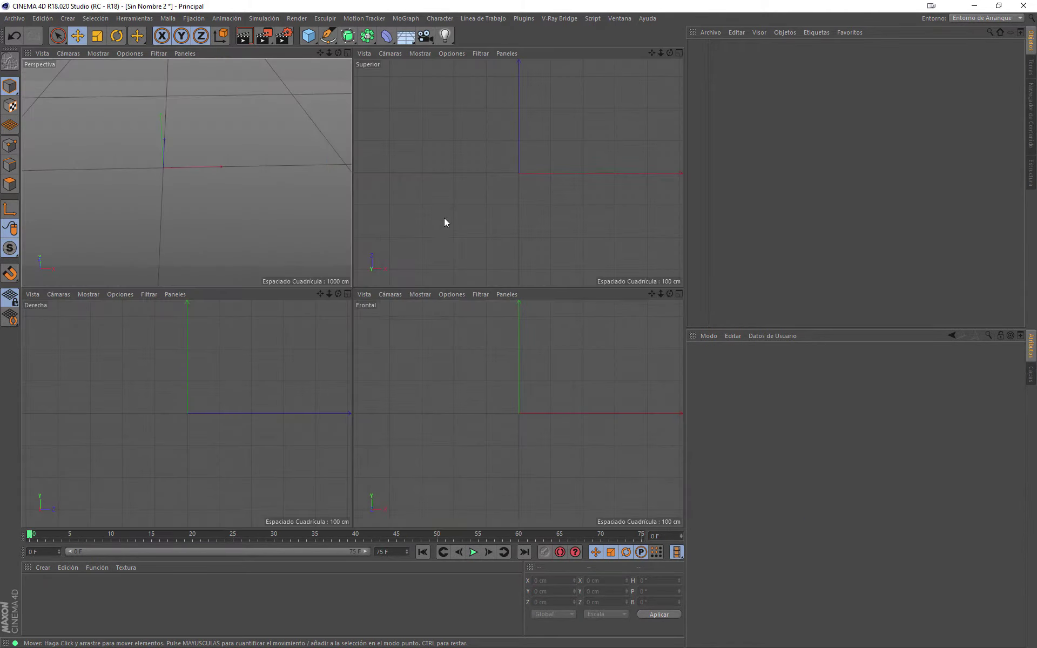
pyautogui.middleClick(504, 173)
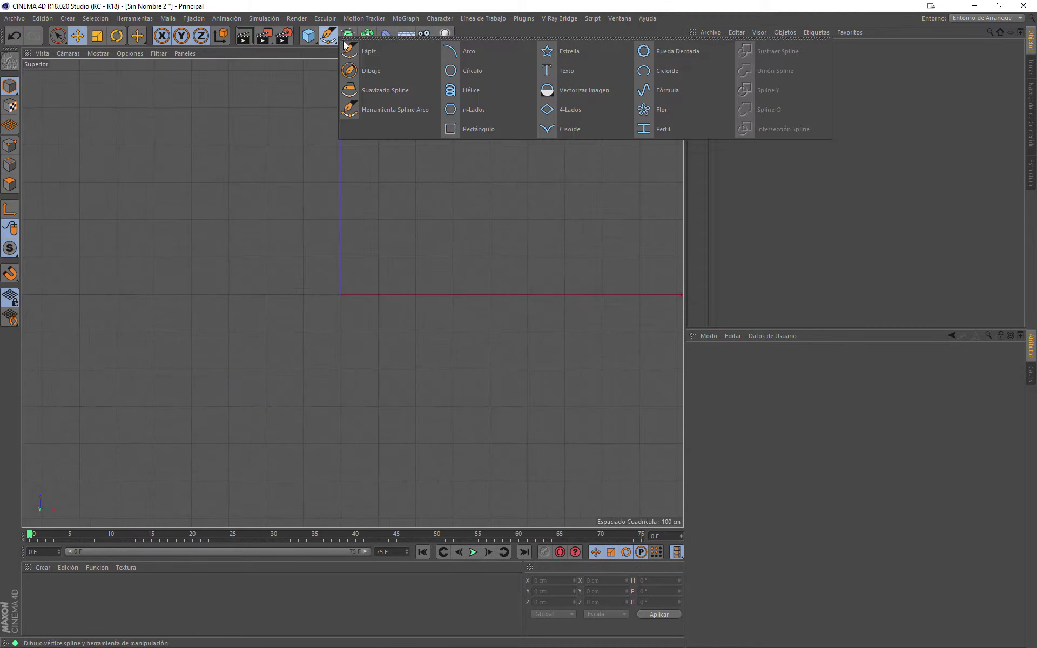
pyautogui.click(328, 35)
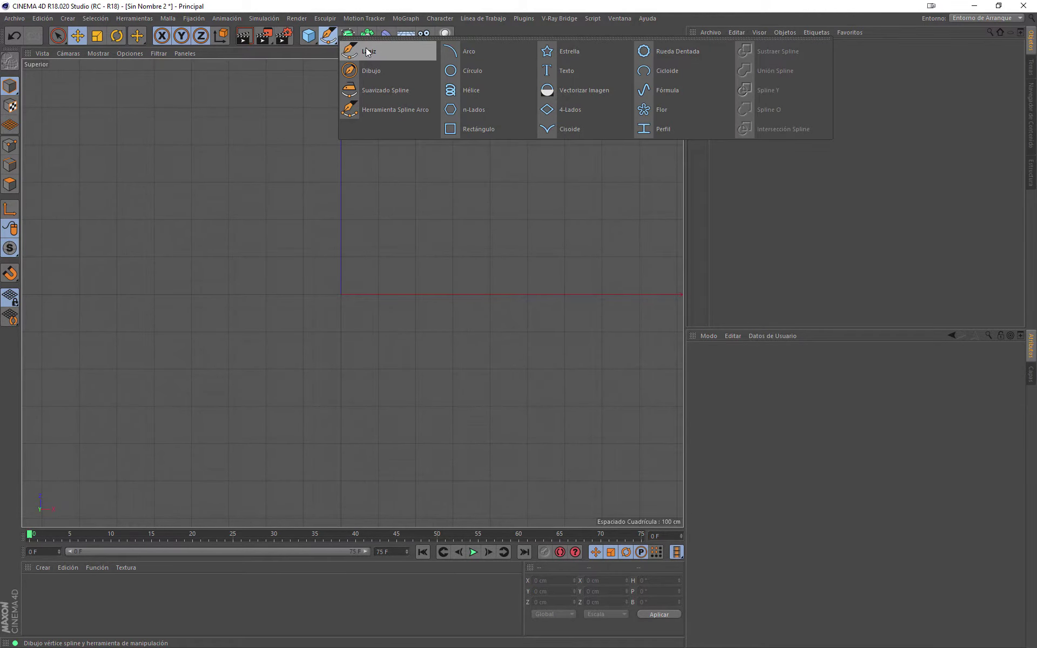
pyautogui.click(365, 73)
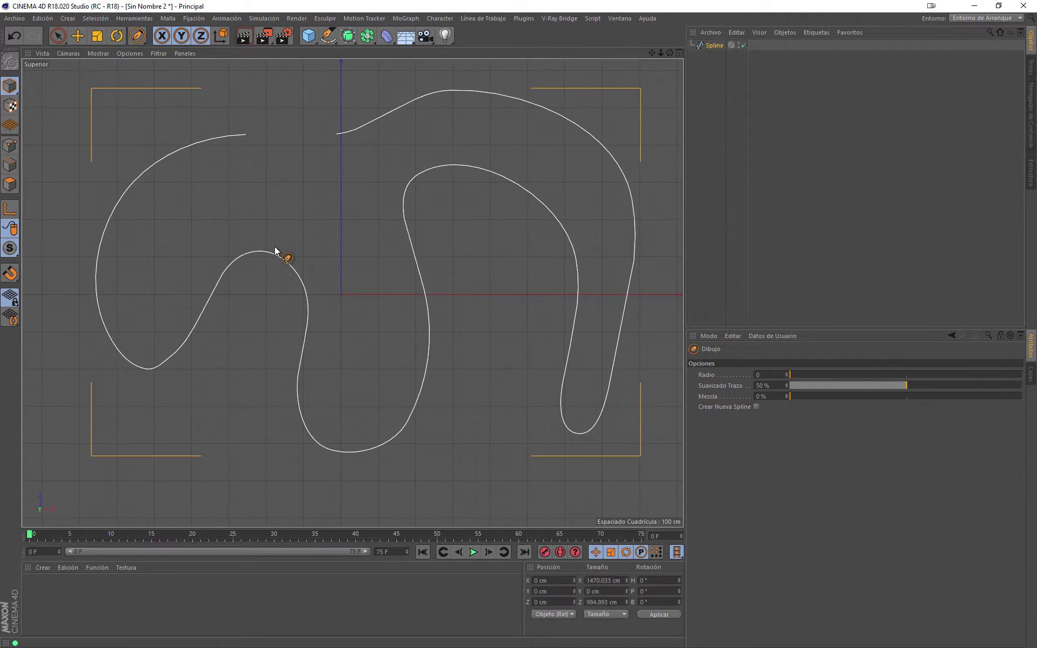
pyautogui.middleClick(378, 226)
# - Maximize the perspective view and preview-render the drawn spline
pyautogui.click(58, 35)
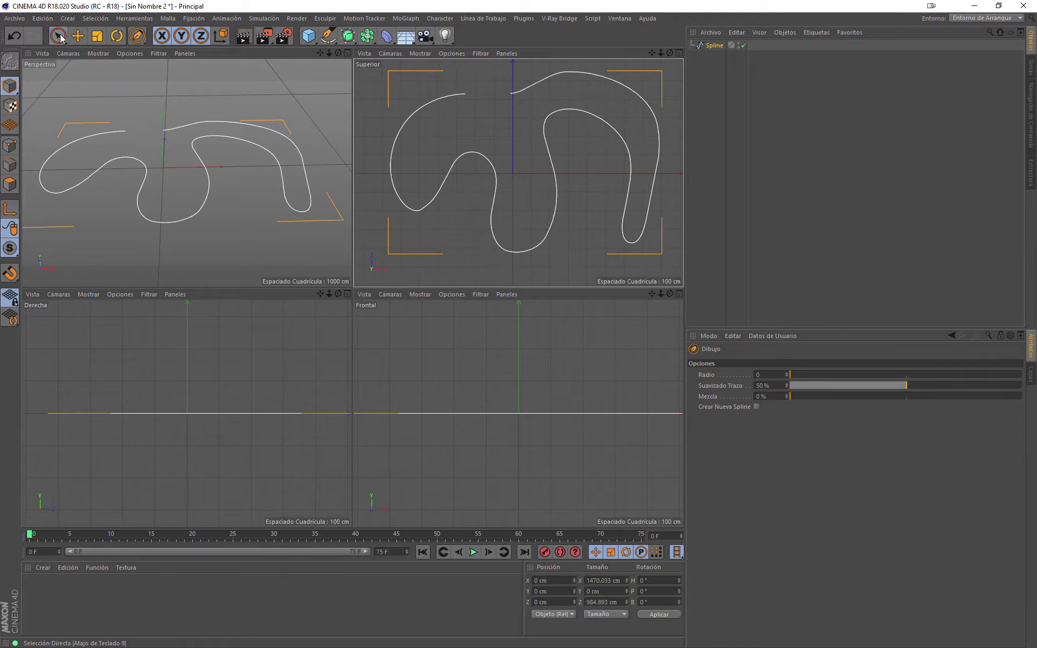
pyautogui.keyDown('alt'); pyautogui.moveTo(178, 162); pyautogui.dragTo(202, 152); pyautogui.keyUp('alt')
pyautogui.middleClick(202, 152)
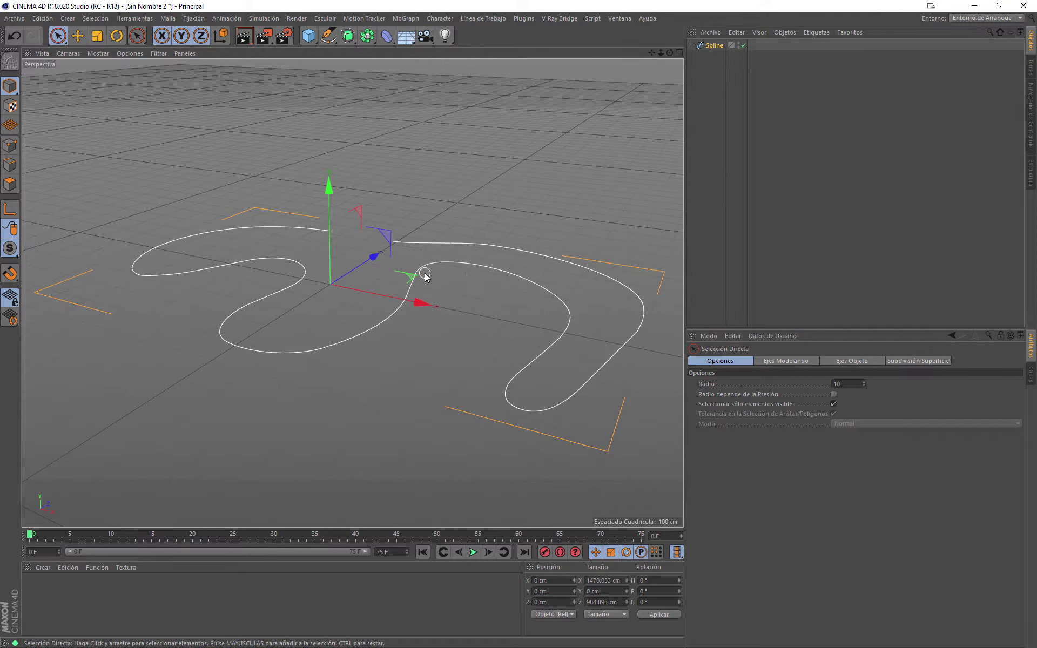
pyautogui.moveTo(331, 269)
pyautogui.keyDown('alt'); pyautogui.mouseDown()
pyautogui.moveTo(266, 285)
pyautogui.moveTo(310, 287)
pyautogui.moveTo(281, 272)
pyautogui.mouseUp(); pyautogui.keyUp('alt')
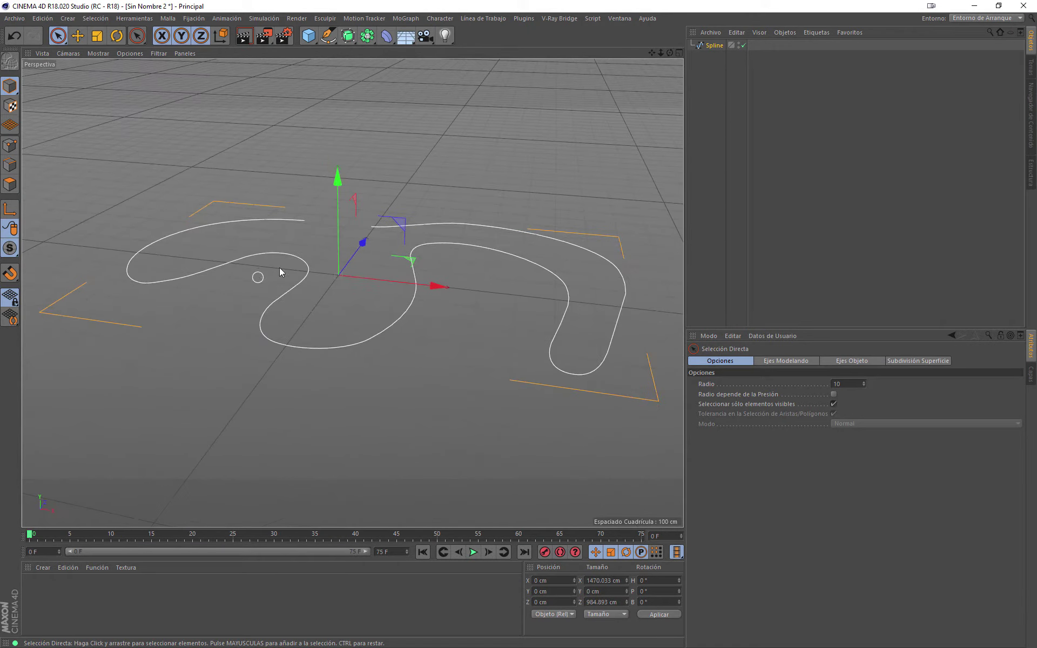
pyautogui.click(245, 36)
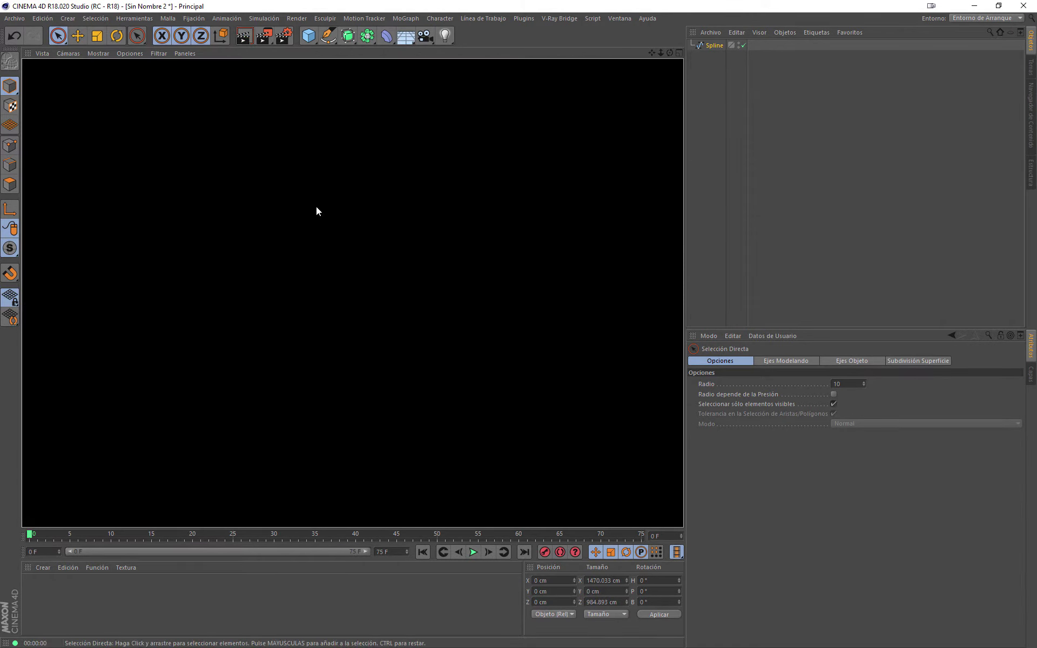
pyautogui.press('Escape')
pyautogui.scroll(2, 300, 253)
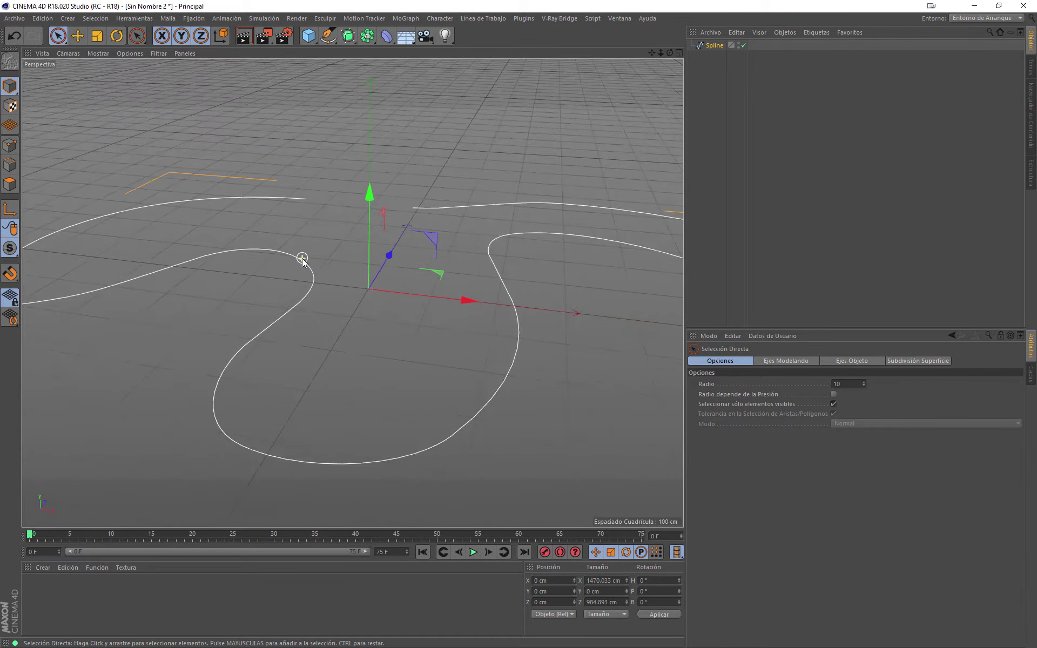
pyautogui.scroll(3, 302, 258)
pyautogui.scroll(-4, 320, 274)
pyautogui.scroll(-1, 320, 274)
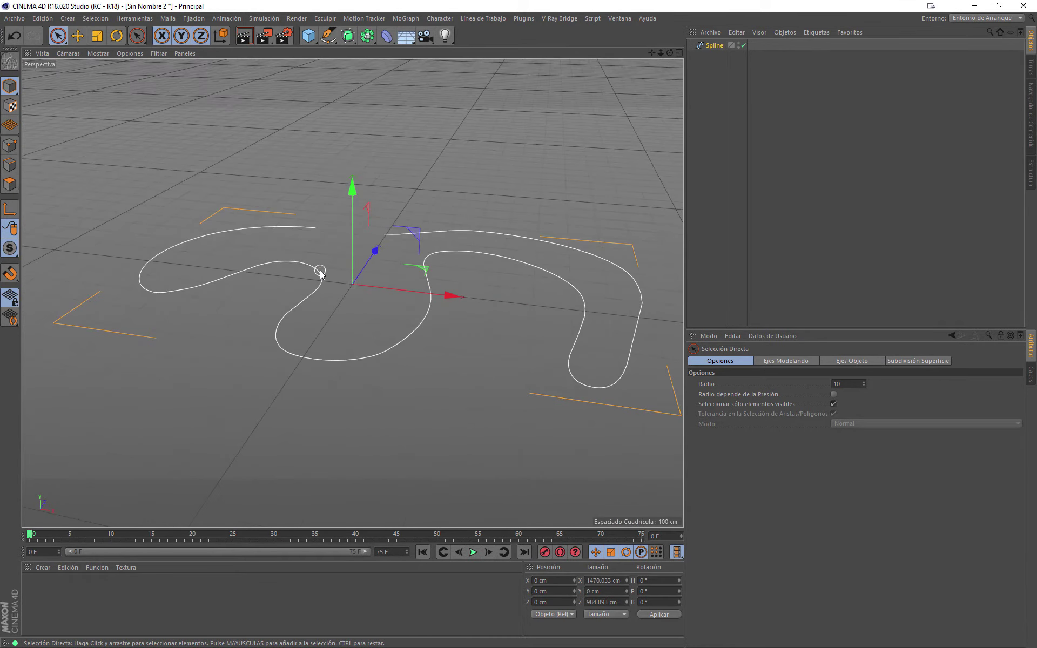
pyautogui.click(328, 35)
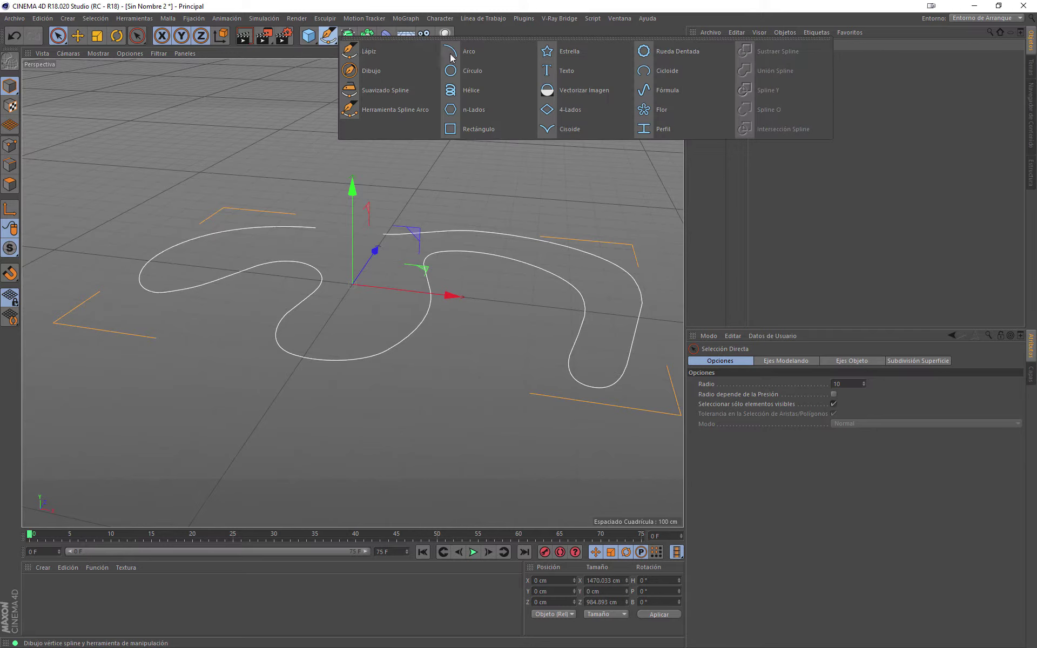
# - Add a circle spline and shrink its radius to 5 cm
pyautogui.click(480, 72)
pyautogui.scroll(3, 301, 317)
pyautogui.scroll(-1, 388, 281)
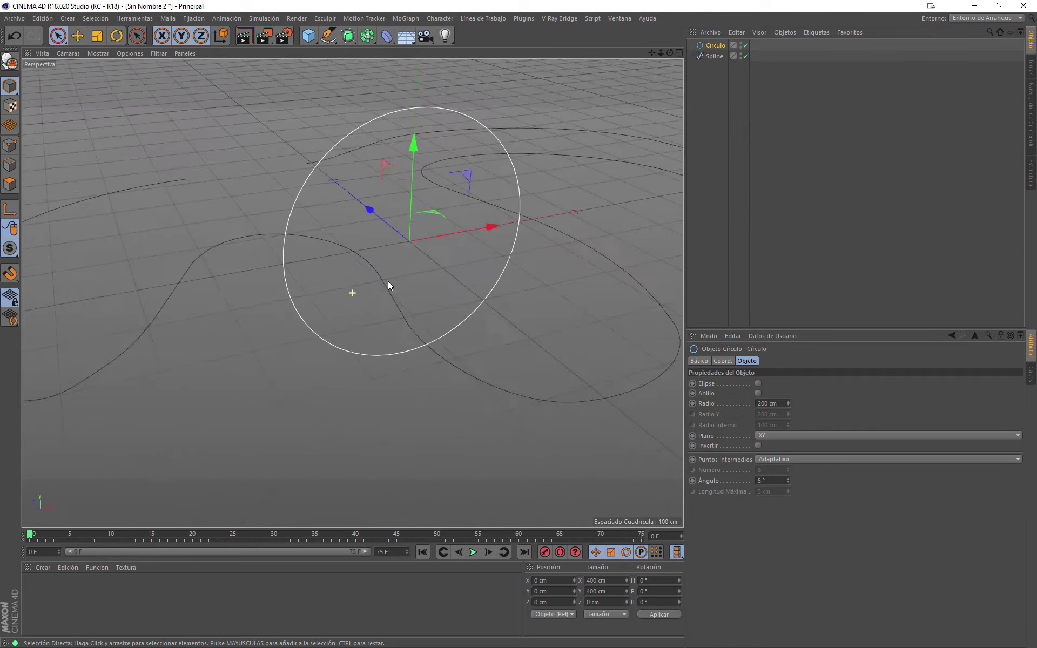
pyautogui.moveTo(388, 281)
pyautogui.keyDown('alt'); pyautogui.mouseDown()
pyautogui.moveTo(378, 255)
pyautogui.moveTo(290, 265)
pyautogui.moveTo(335, 281)
pyautogui.mouseUp(); pyautogui.keyUp('alt')
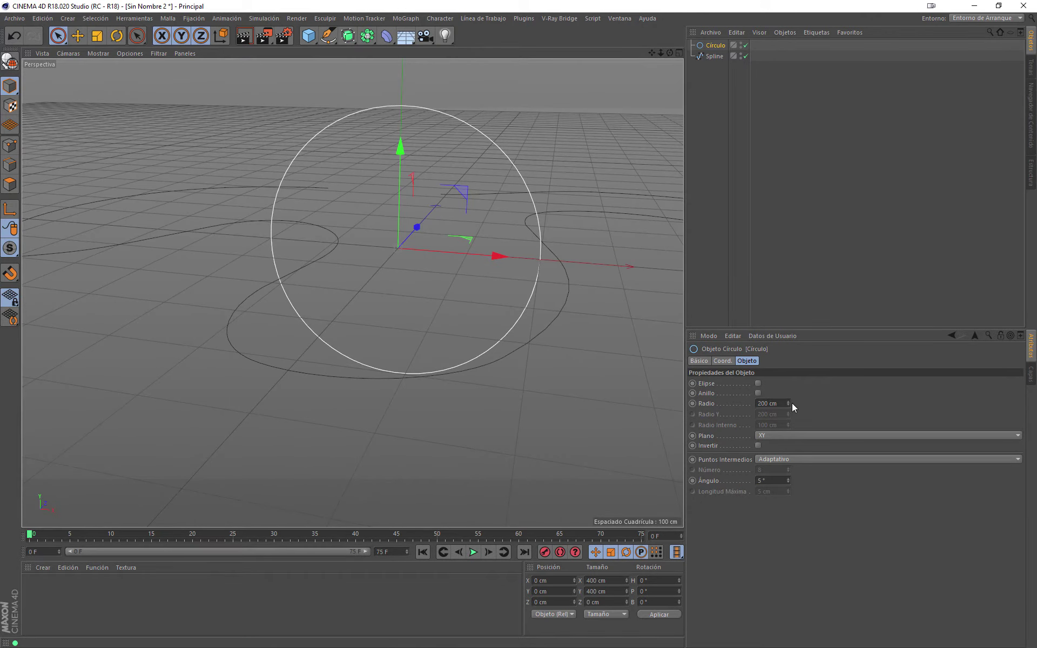
pyautogui.moveTo(789, 404); pyautogui.dragTo(789, 460)
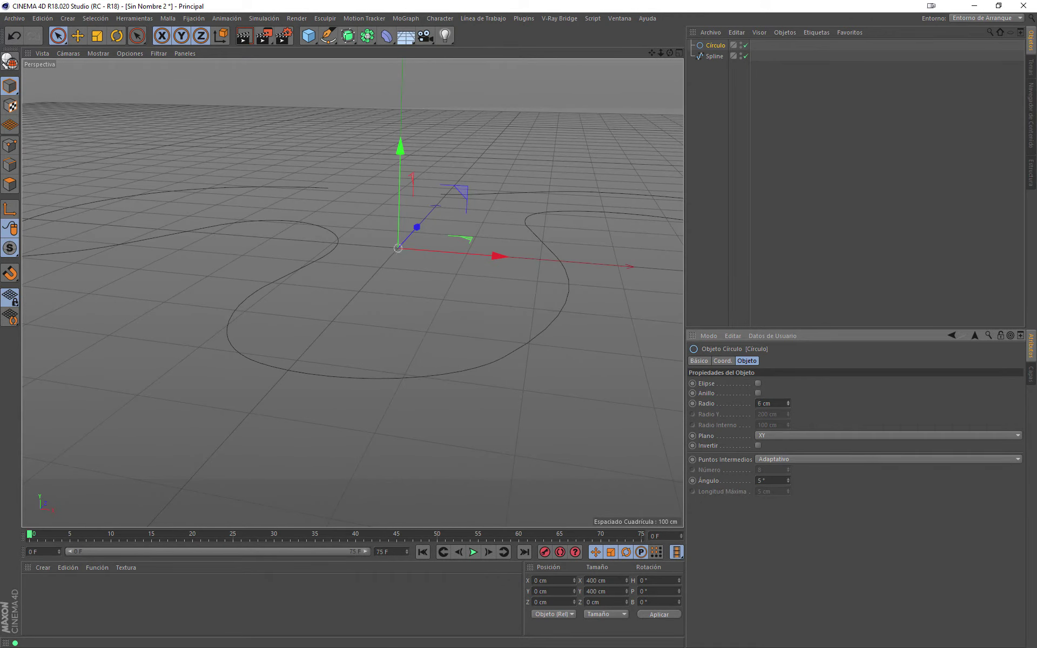
pyautogui.moveTo(530, 245)
pyautogui.keyDown('alt'); pyautogui.mouseDown()
pyautogui.moveTo(391, 255)
pyautogui.moveTo(520, 263)
pyautogui.moveTo(371, 261)
pyautogui.mouseUp(); pyautogui.keyUp('alt')
pyautogui.click(244, 36)
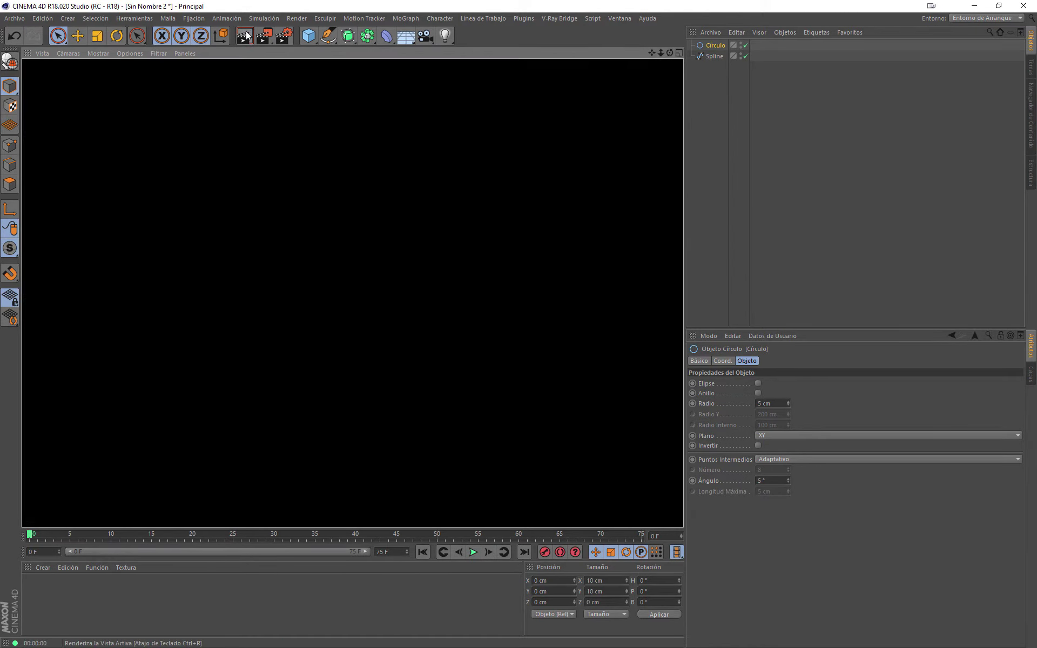
pyautogui.moveTo(380, 182)
pyautogui.keyDown('alt'); pyautogui.mouseDown()
pyautogui.moveTo(468, 329)
pyautogui.moveTo(407, 235)
pyautogui.mouseUp(); pyautogui.keyUp('alt')
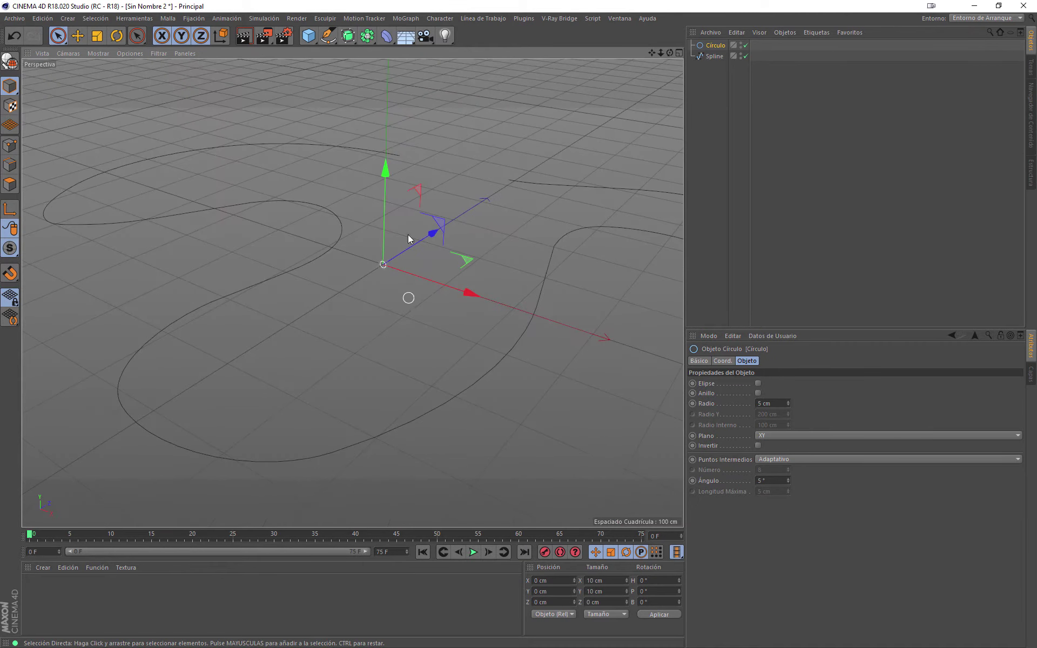
# - Add a Sweep generator and place the circle and drawn spline under it
pyautogui.click(352, 35)
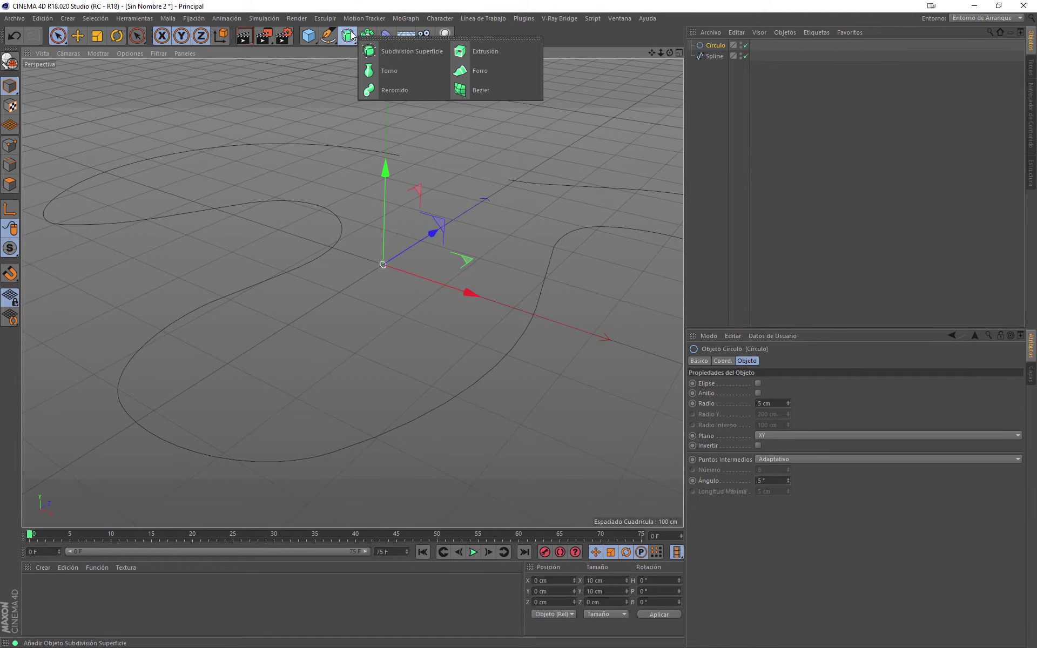
pyautogui.click(405, 89)
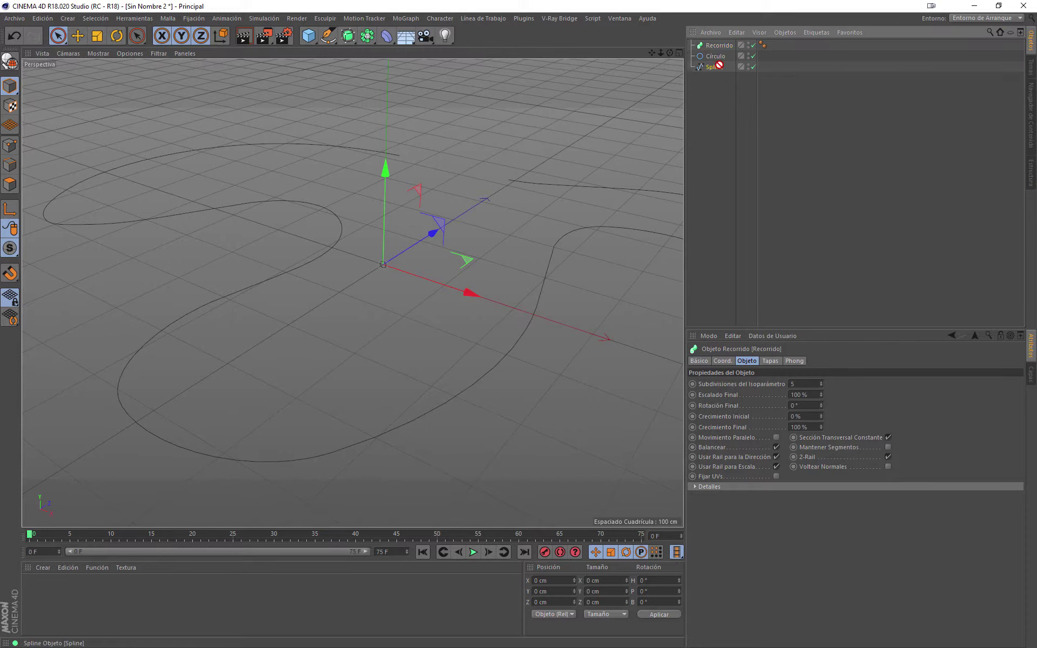
pyautogui.moveTo(728, 44); pyautogui.dragTo(733, 54)
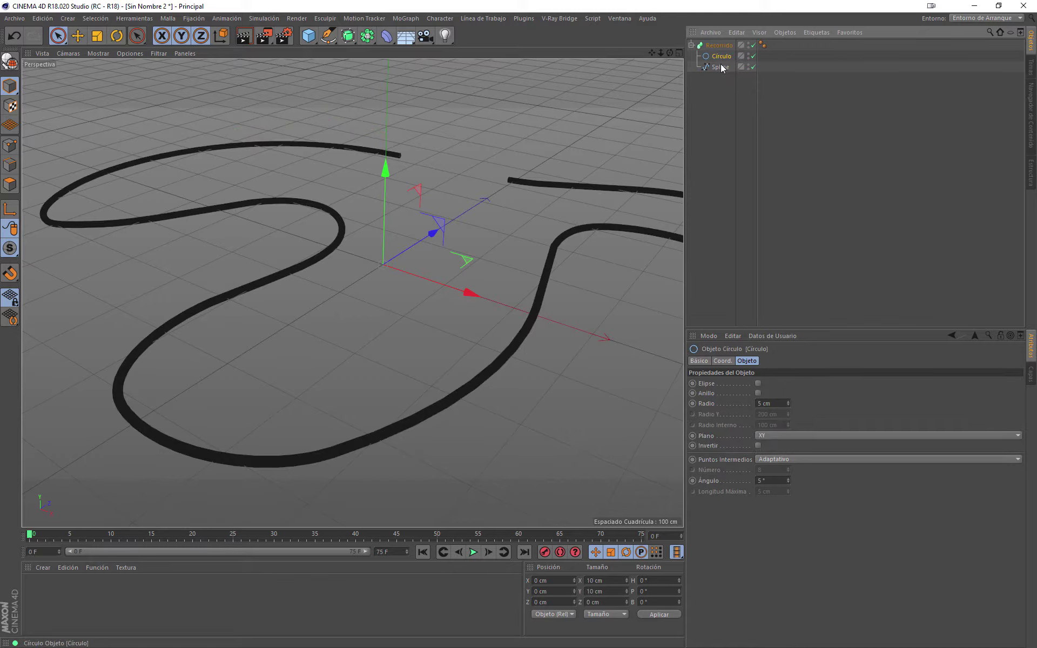
# - Inspect the spline and circle properties and orbit down along the tube
pyautogui.click(722, 67)
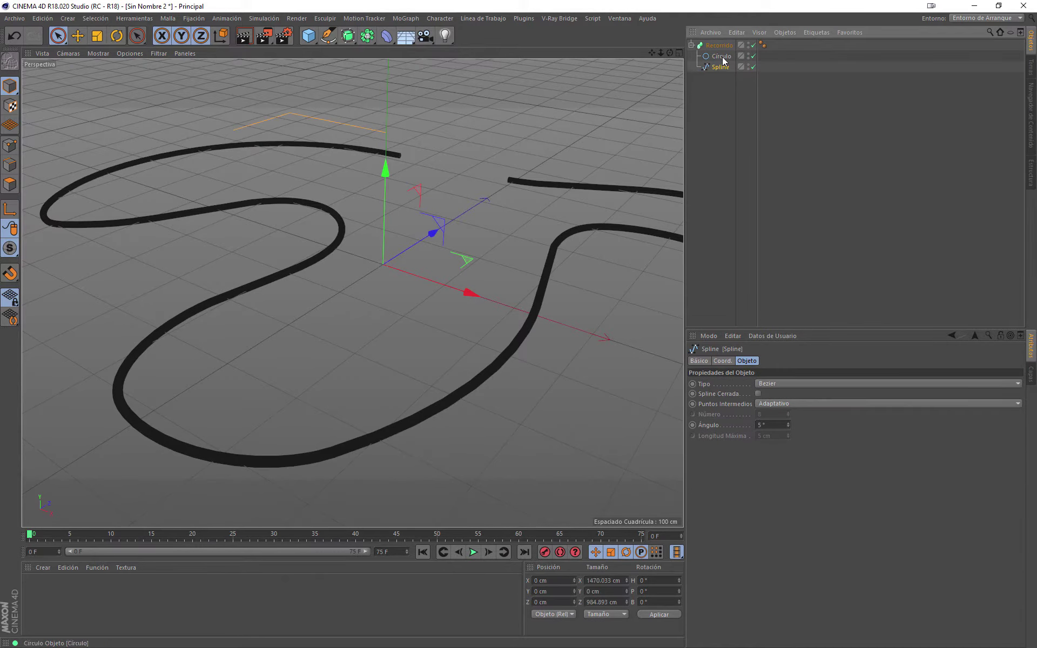
pyautogui.click(721, 57)
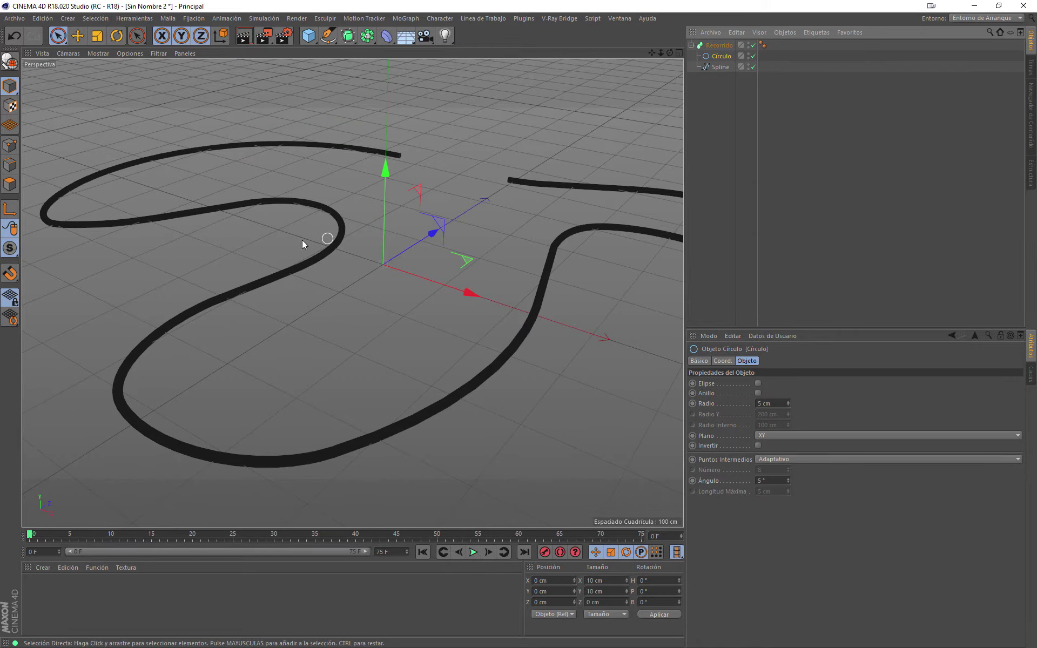
pyautogui.keyDown('alt'); pyautogui.moveTo(302, 240); pyautogui.dragTo(510, 226); pyautogui.keyUp('alt')
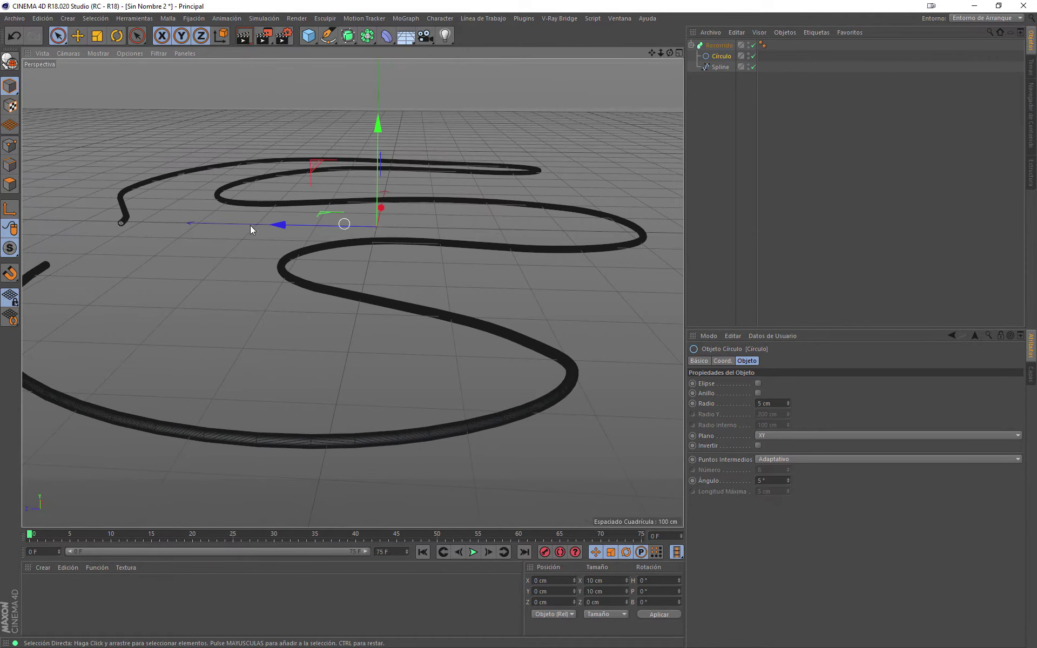
pyautogui.scroll(3, 166, 221)
pyautogui.scroll(3, 165, 222)
pyautogui.scroll(2, 165, 222)
pyautogui.scroll(-3, 362, 249)
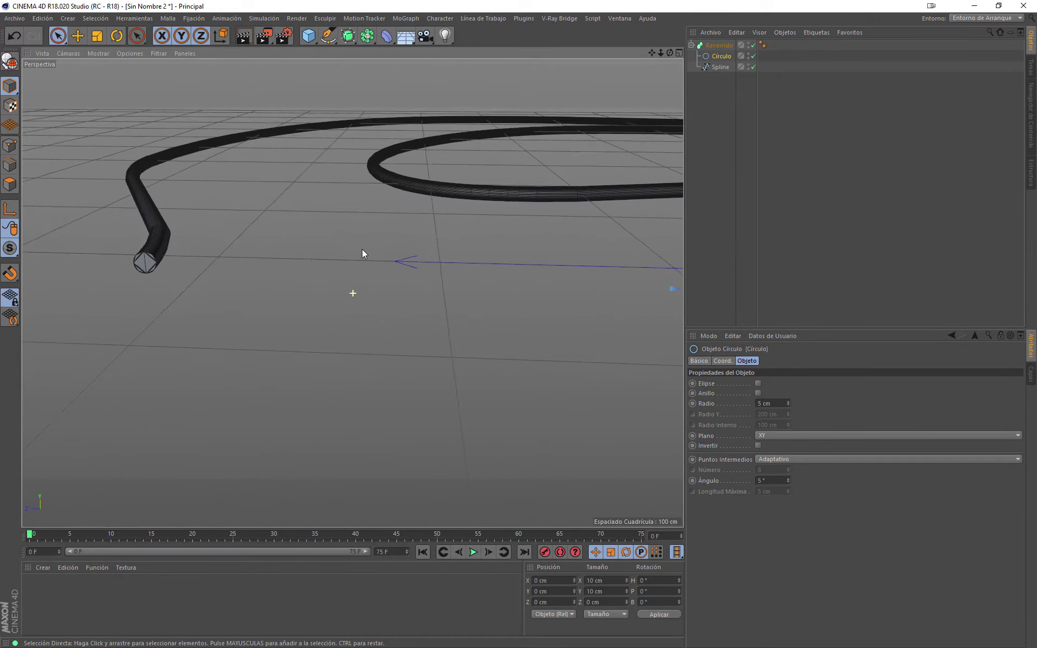
pyautogui.scroll(-2, 362, 249)
# - Switch the viewport to Gouraud shading and render the active view
pyautogui.click(99, 53)
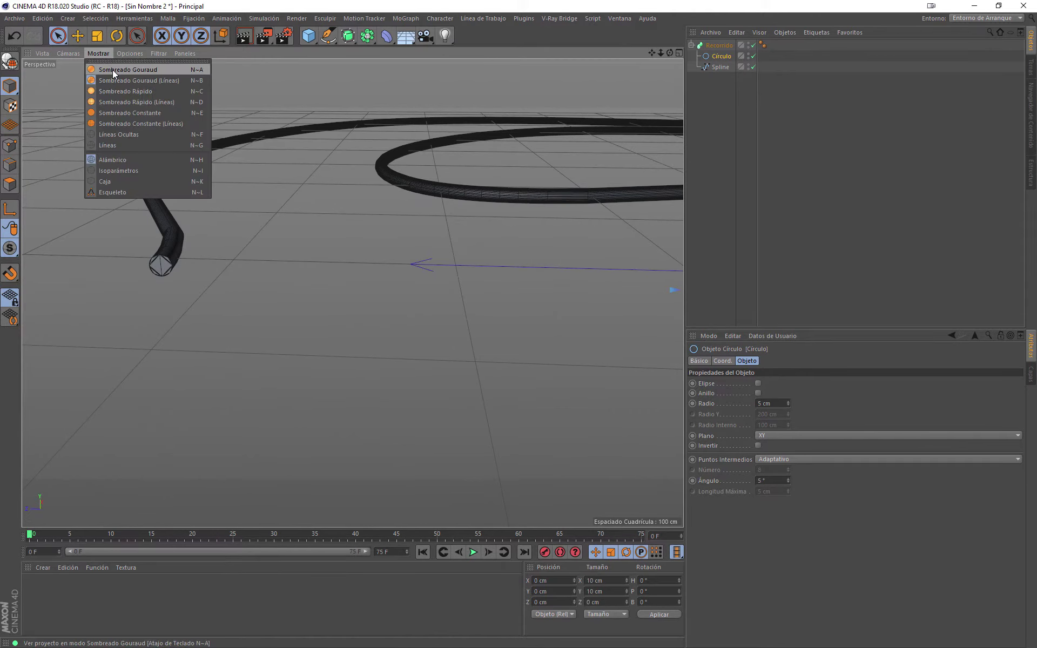
pyautogui.click(112, 69)
pyautogui.moveTo(333, 235)
pyautogui.keyDown('alt'); pyautogui.mouseDown()
pyautogui.moveTo(482, 296)
pyautogui.moveTo(454, 294)
pyautogui.moveTo(523, 296)
pyautogui.moveTo(236, 125)
pyautogui.mouseUp(); pyautogui.keyUp('alt')
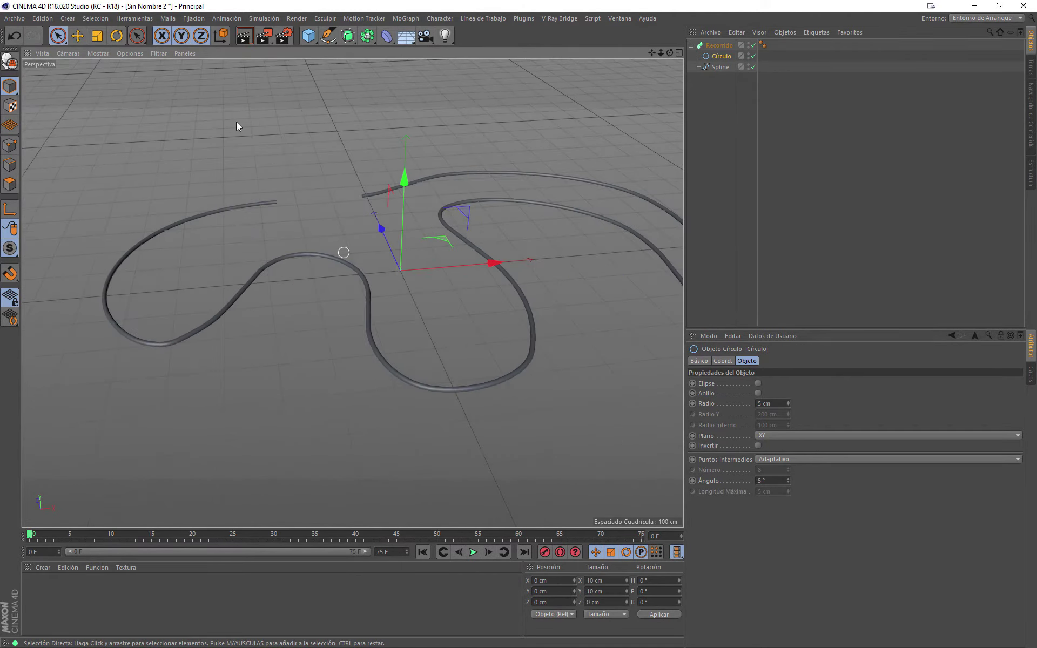
pyautogui.click(243, 35)
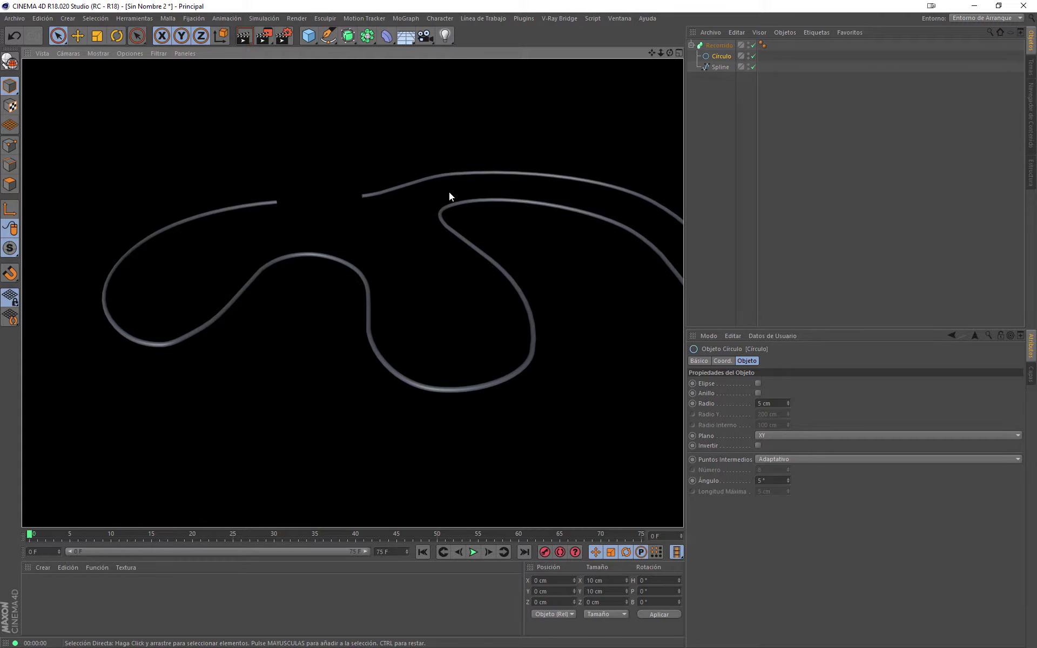
# - Switch to the CABINA_DJ_MAPPING.c4d document and orbit around the booth
pyautogui.click(621, 18)
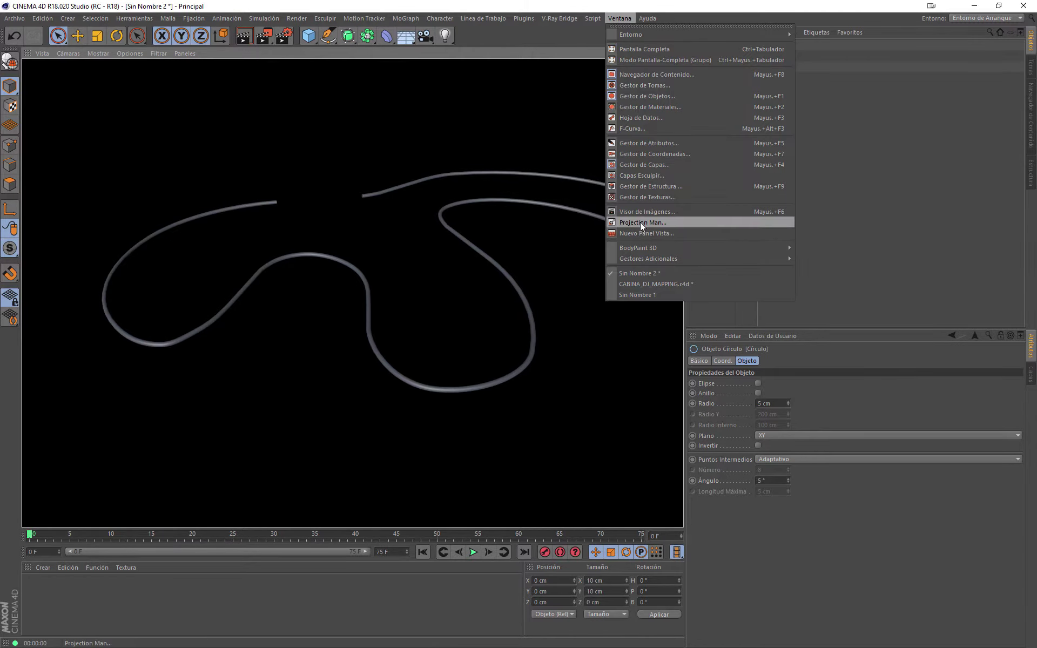
pyautogui.click(646, 283)
pyautogui.moveTo(459, 239)
pyautogui.keyDown('alt'); pyautogui.mouseDown()
pyautogui.moveTo(357, 211)
pyautogui.moveTo(327, 220)
pyautogui.moveTo(352, 292)
pyautogui.mouseUp(); pyautogui.keyUp('alt')
pyautogui.scroll(3, 283, 242)
pyautogui.scroll(3, 283, 242)
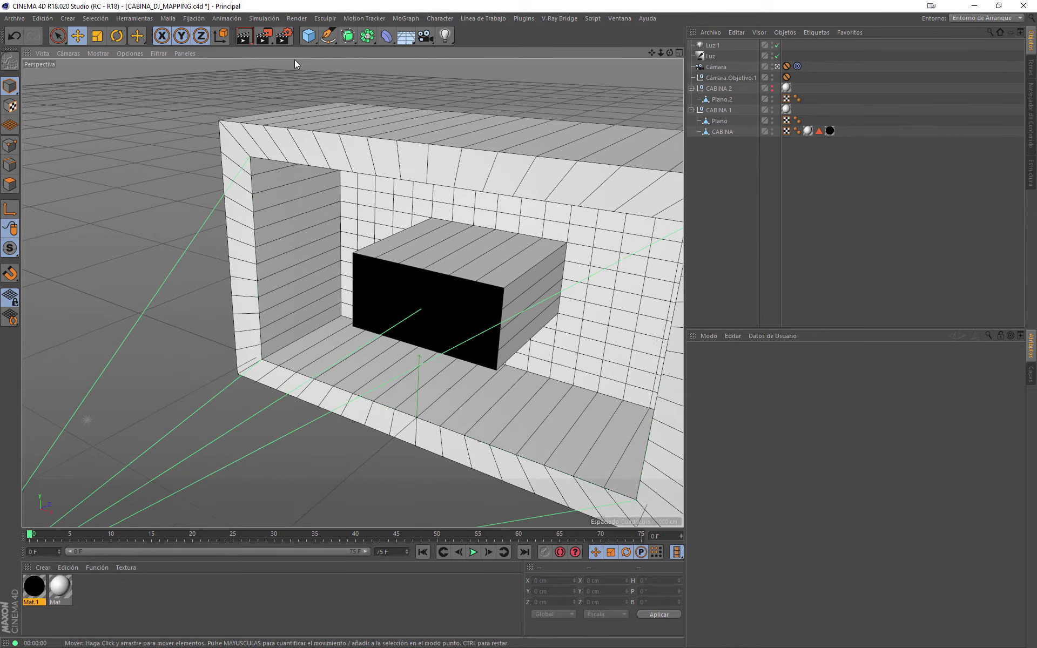
# - Select the Pen spline tool with the booth viewed nearly head-on
pyautogui.click(329, 37)
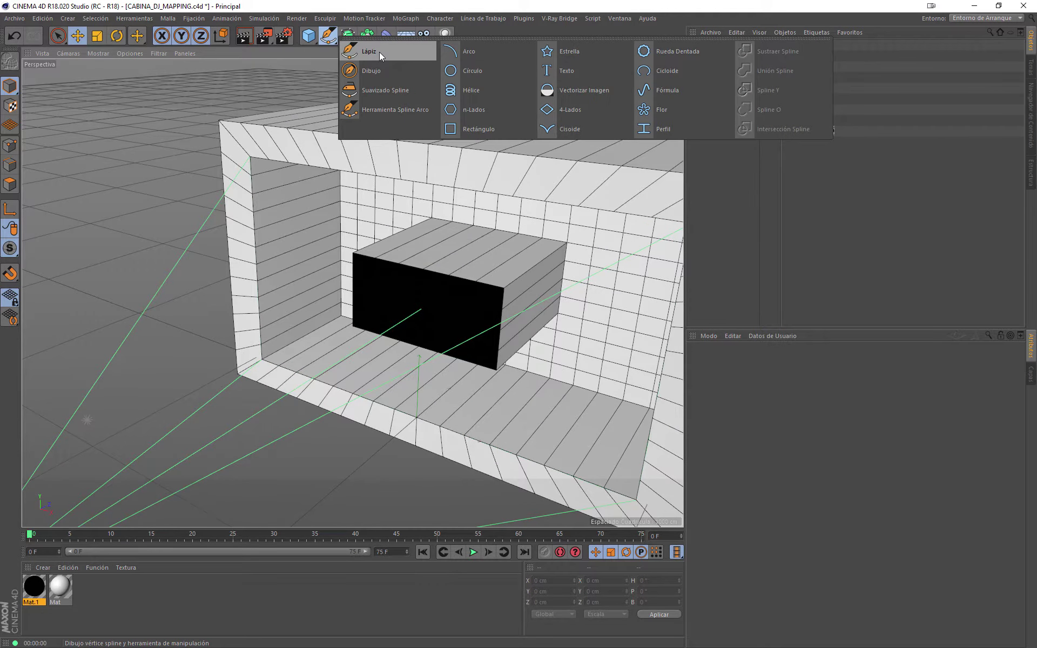
pyautogui.click(379, 52)
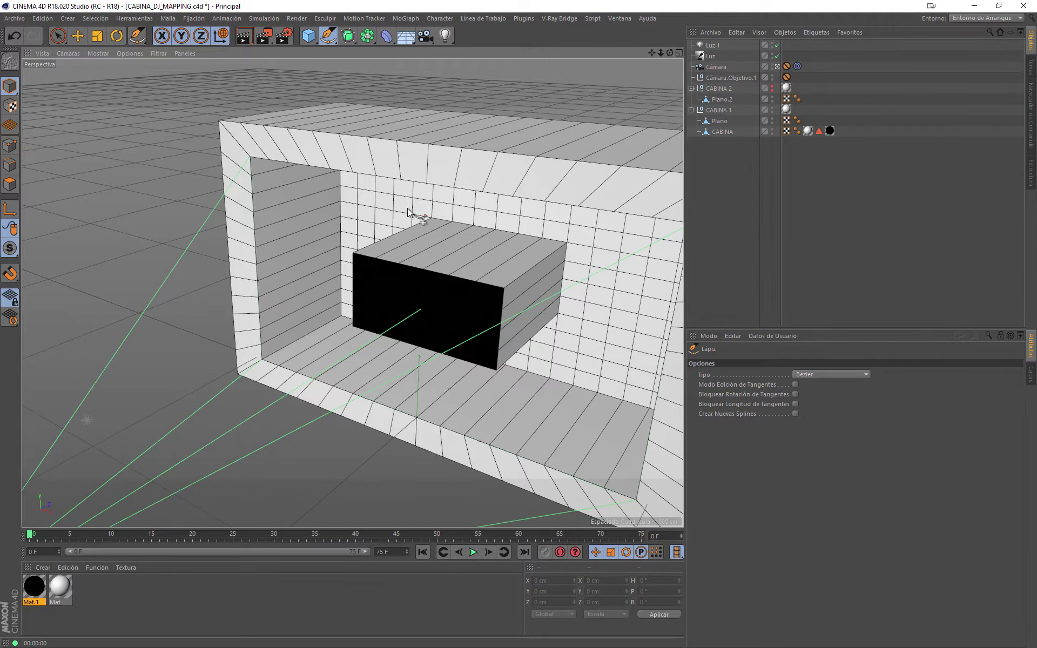
pyautogui.moveTo(412, 220)
pyautogui.keyDown('alt'); pyautogui.mouseDown()
pyautogui.moveTo(352, 294)
pyautogui.moveTo(366, 211)
pyautogui.moveTo(404, 186)
pyautogui.moveTo(205, 144)
pyautogui.mouseUp(); pyautogui.keyUp('alt')
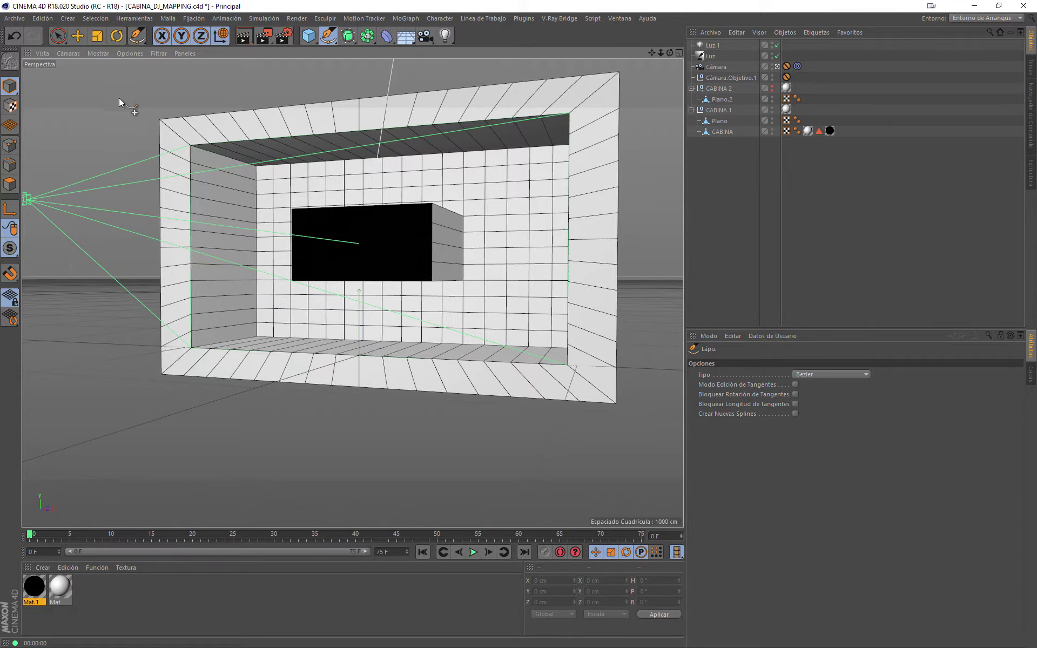
pyautogui.click(328, 37)
pyautogui.click(368, 48)
# - Enable snapping and confirm vertex and edge snapping modes are active
pyautogui.click(10, 273)
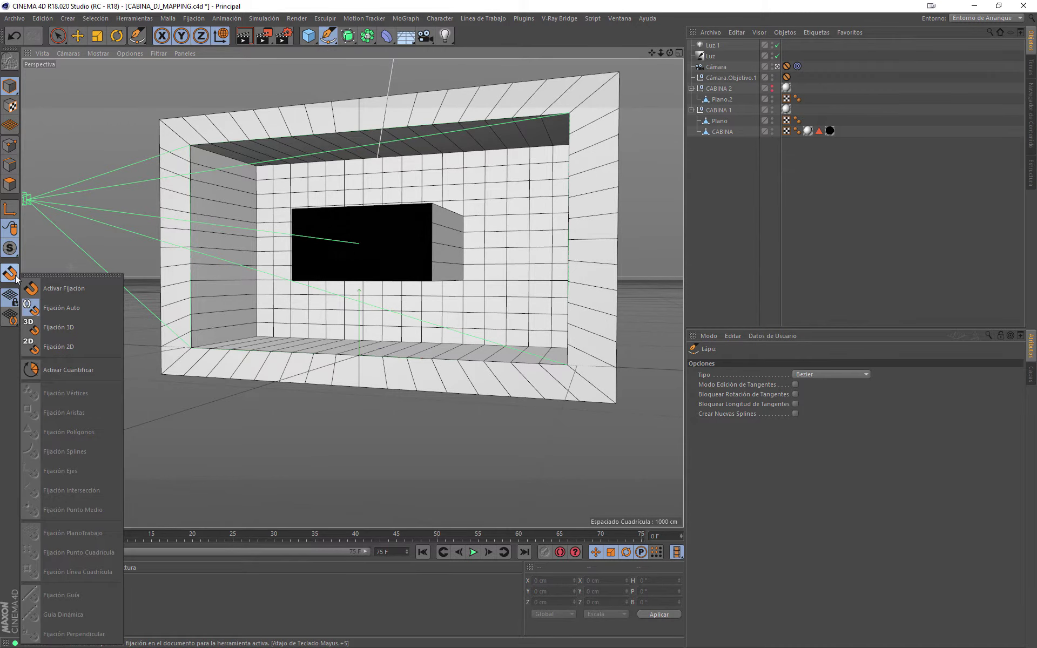
pyautogui.click(69, 290)
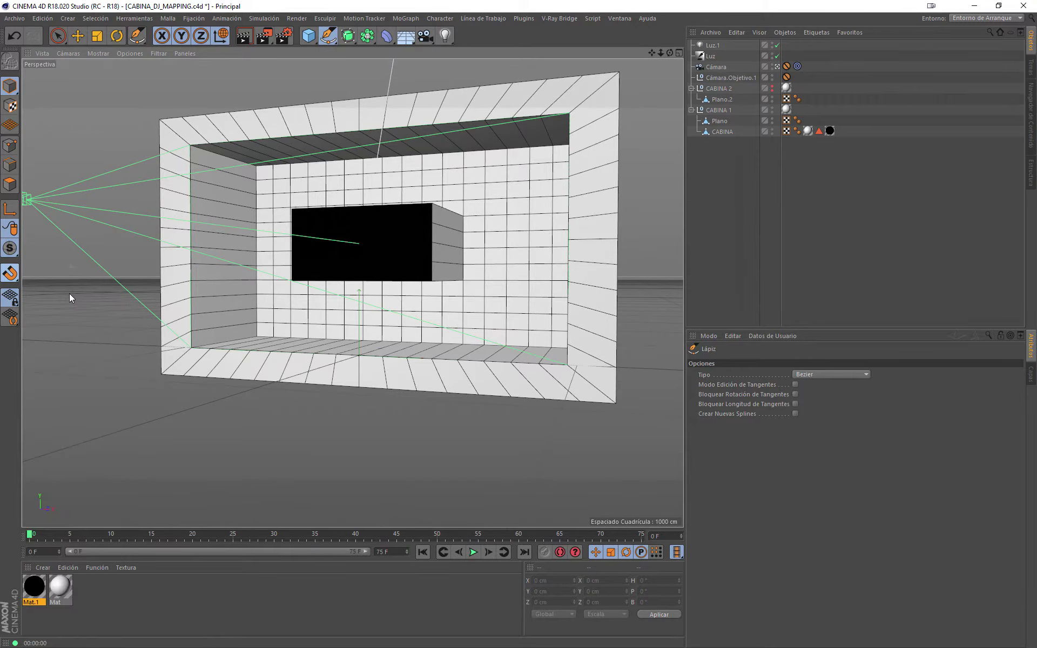
pyautogui.click(16, 276)
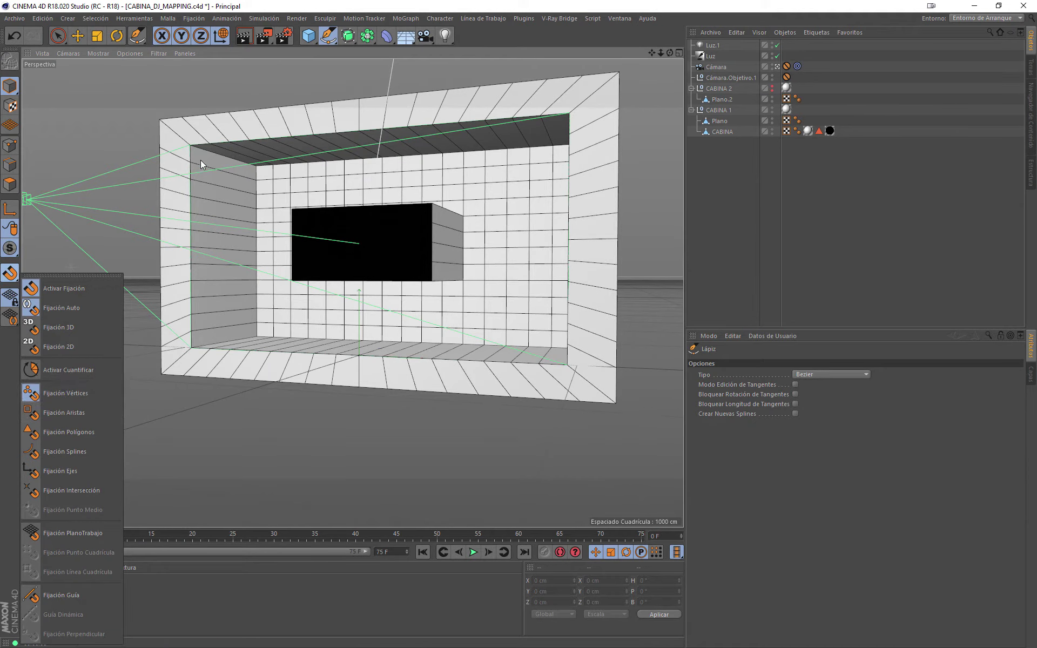
pyautogui.click(186, 160)
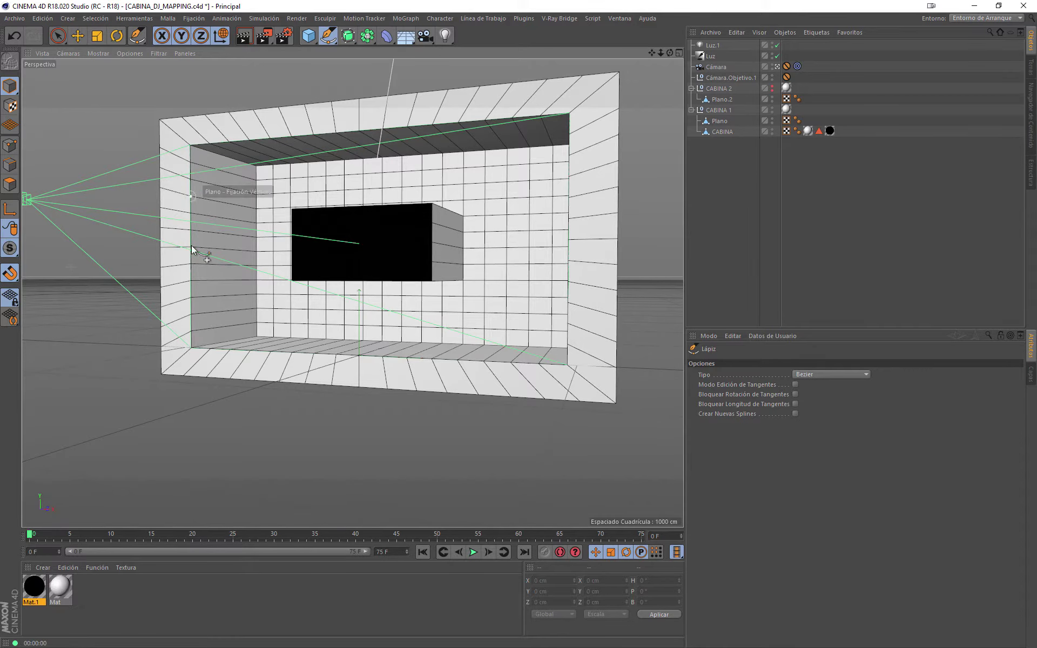
pyautogui.moveTo(284, 212)
pyautogui.keyDown('alt'); pyautogui.mouseDown()
pyautogui.moveTo(266, 233)
pyautogui.moveTo(236, 200)
pyautogui.mouseUp(); pyautogui.keyUp('alt')
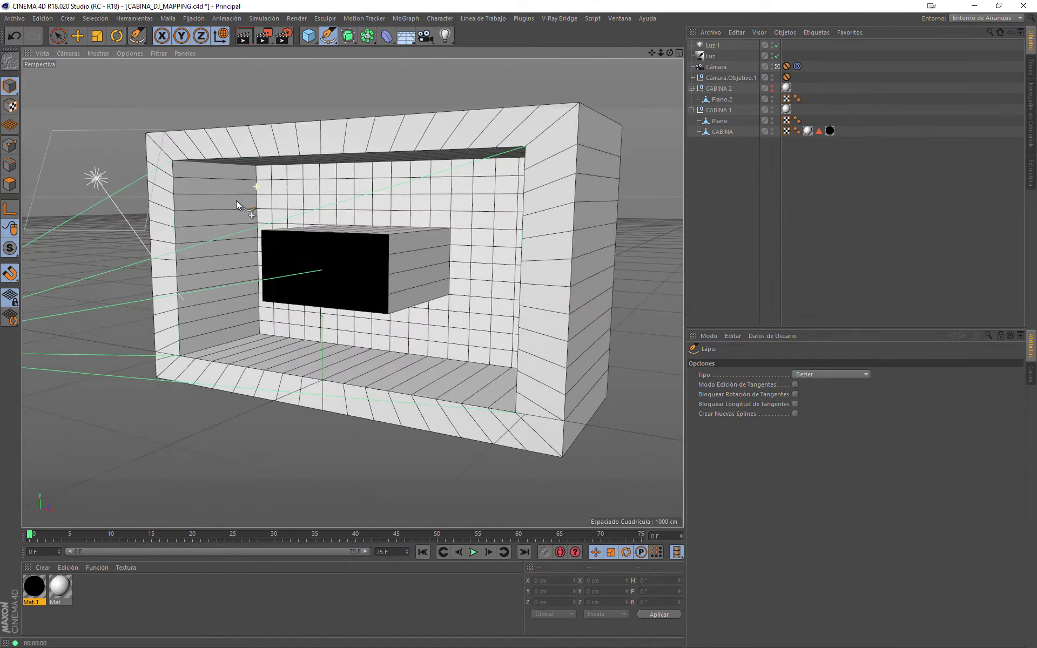
# - Draw a closed pen spline through the frame's four inner corners, then return to Direct Selection
pyautogui.click(174, 161)
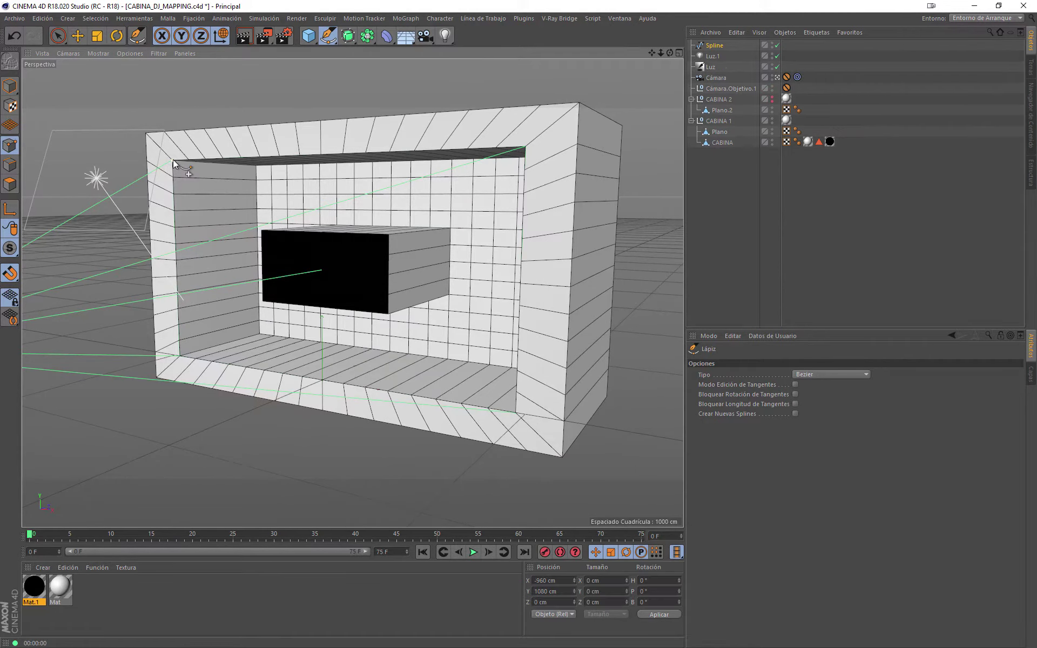
pyautogui.click(182, 356)
pyautogui.keyDown('alt'); pyautogui.moveTo(297, 280); pyautogui.dragTo(455, 284); pyautogui.keyUp('alt')
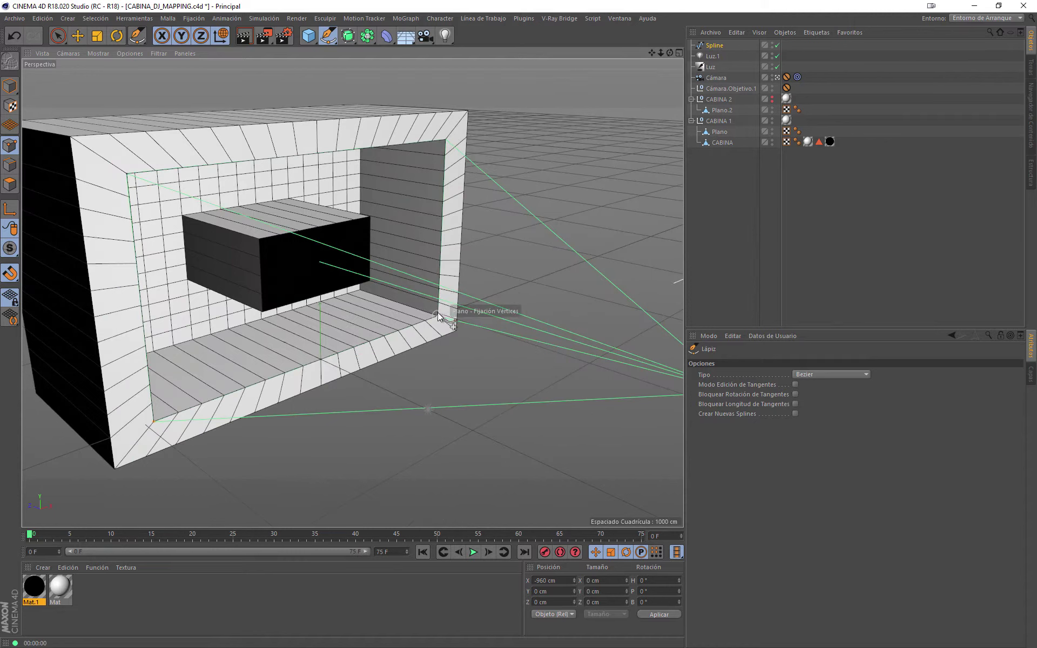
pyautogui.click(438, 313)
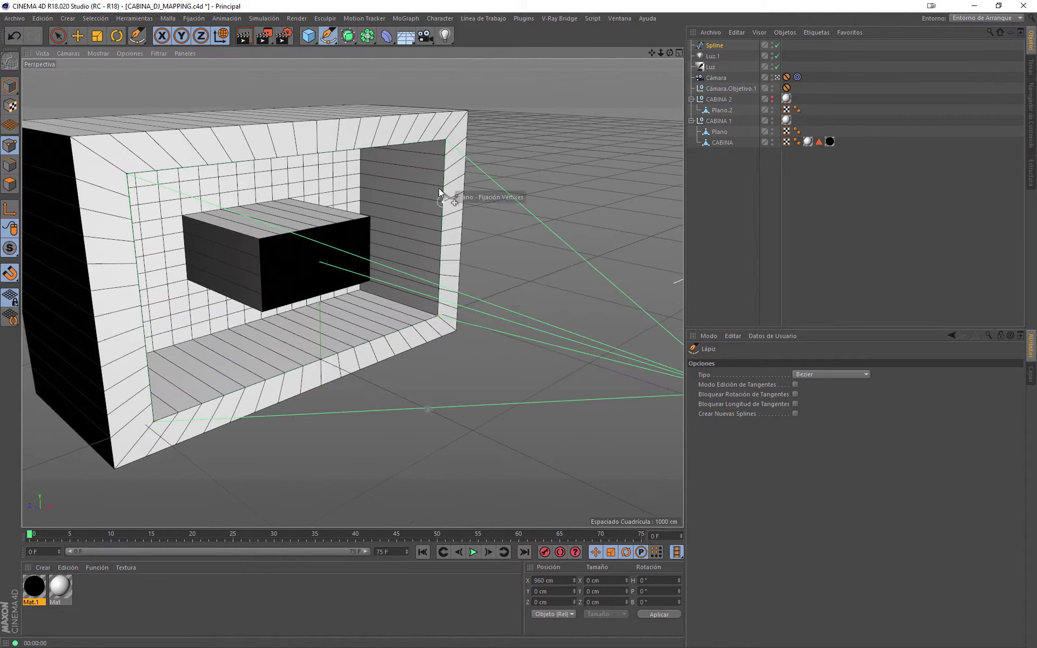
pyautogui.click(445, 142)
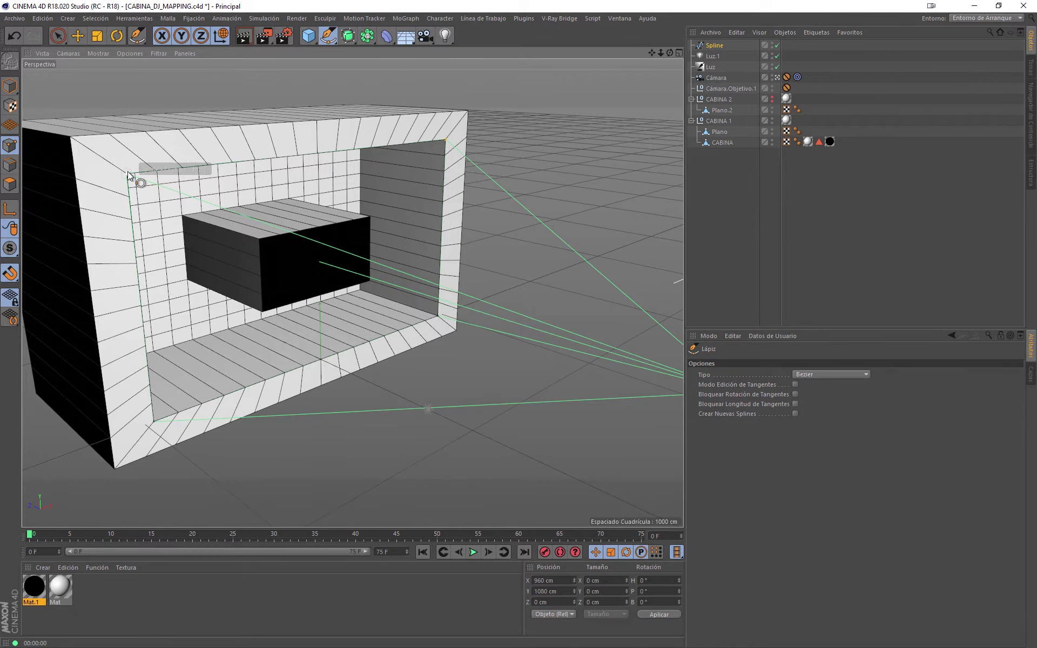
pyautogui.keyDown('alt'); pyautogui.moveTo(128, 176); pyautogui.dragTo(129, 176); pyautogui.keyUp('alt')
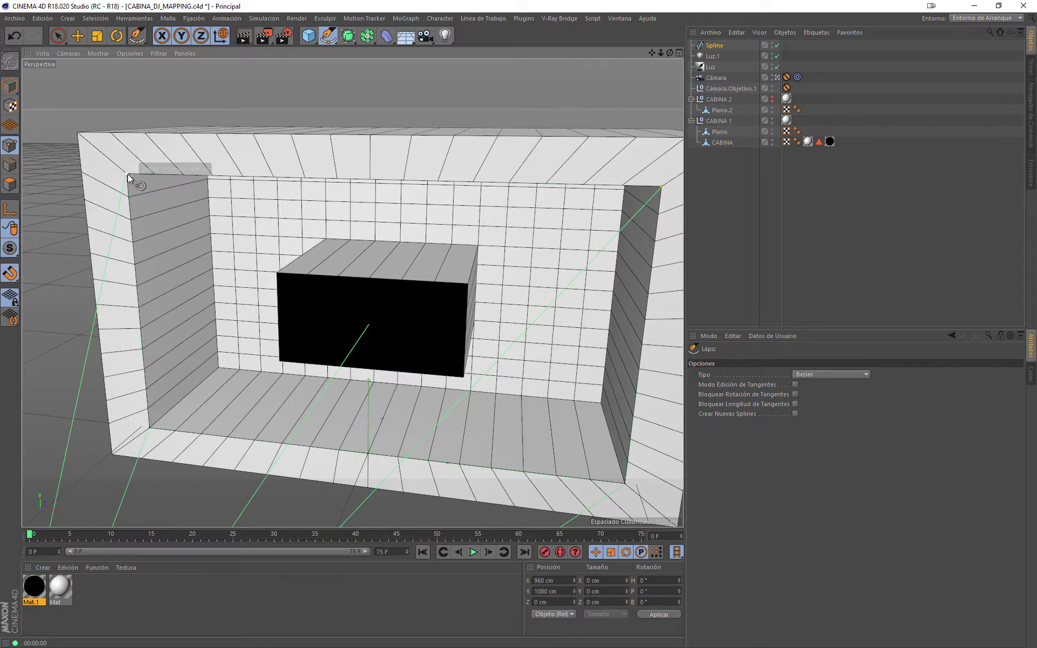
pyautogui.click(128, 175)
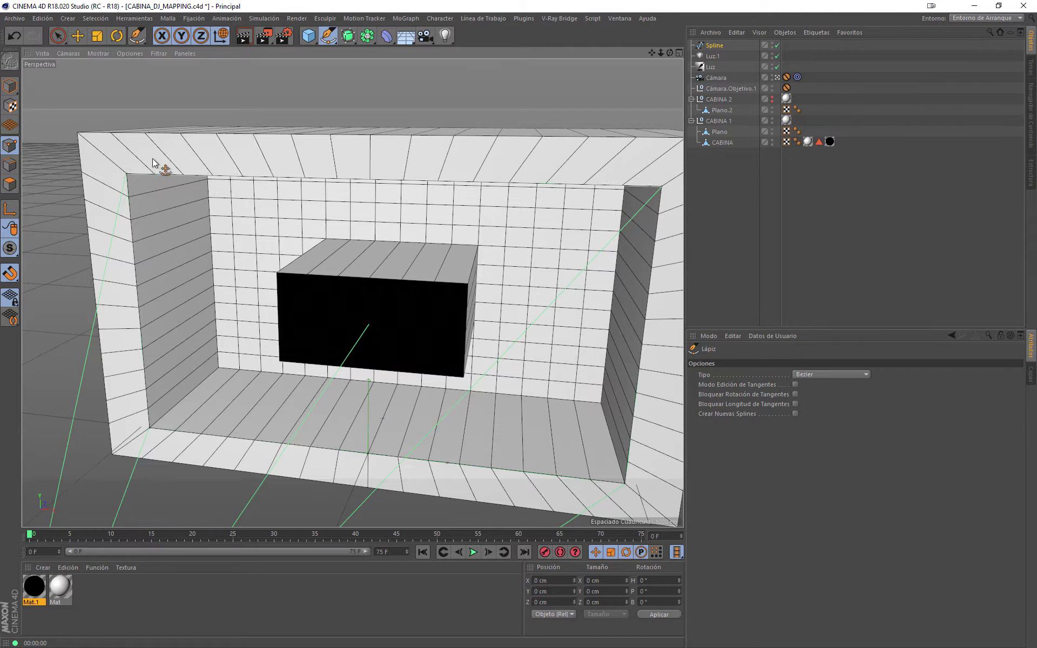
pyautogui.click(59, 35)
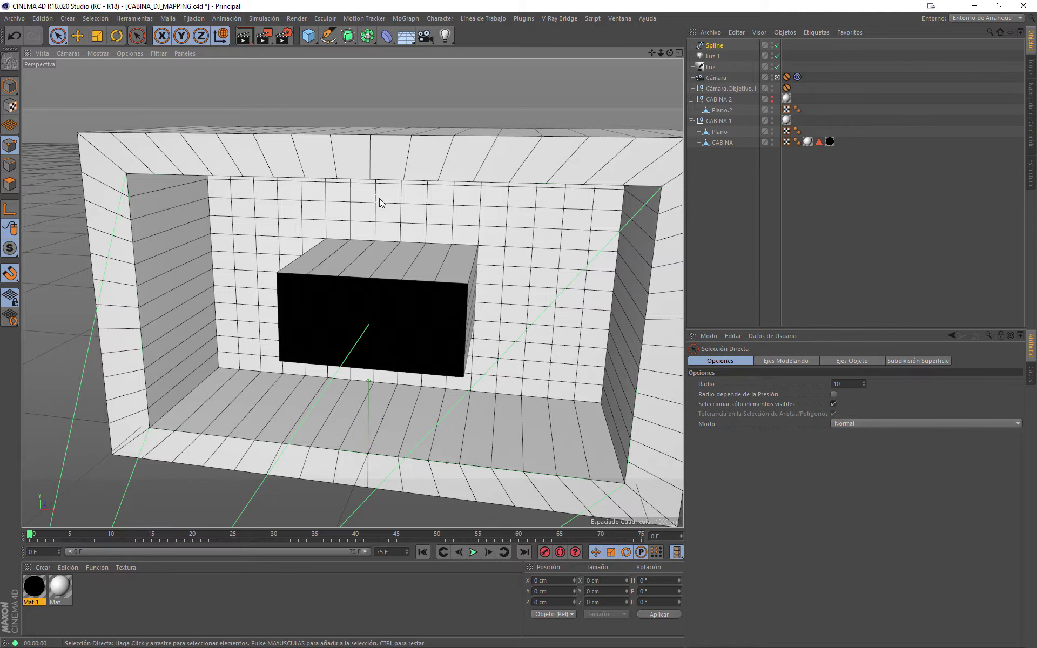
# - Turn off editor visibility for CABINA 1 and the camera, leaving the spline outline
pyautogui.click(718, 45)
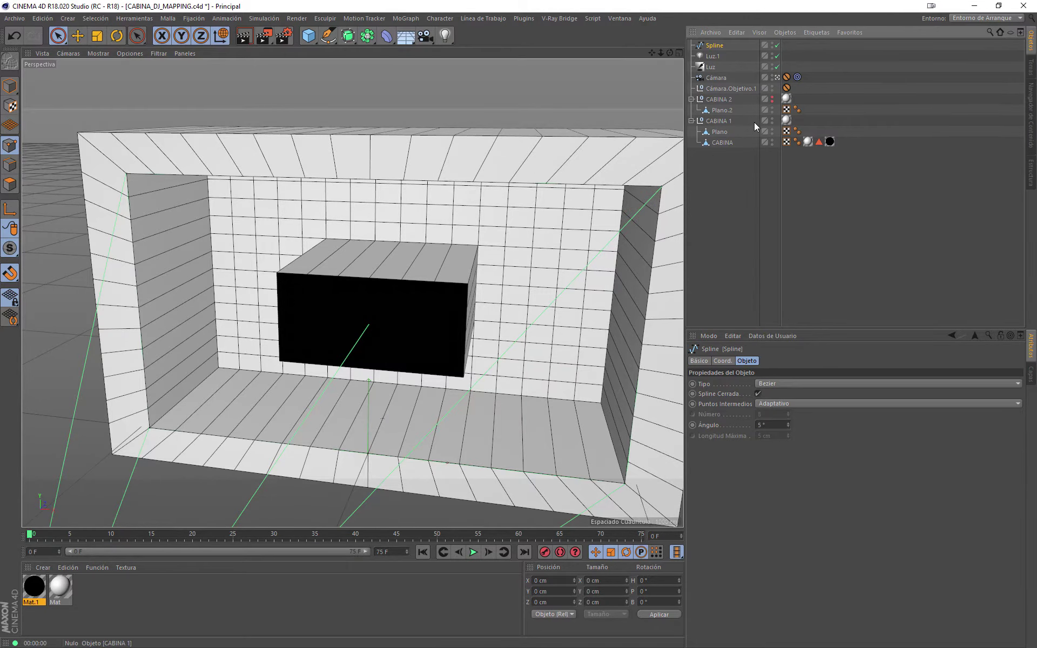
pyautogui.click(727, 121)
pyautogui.click(772, 119)
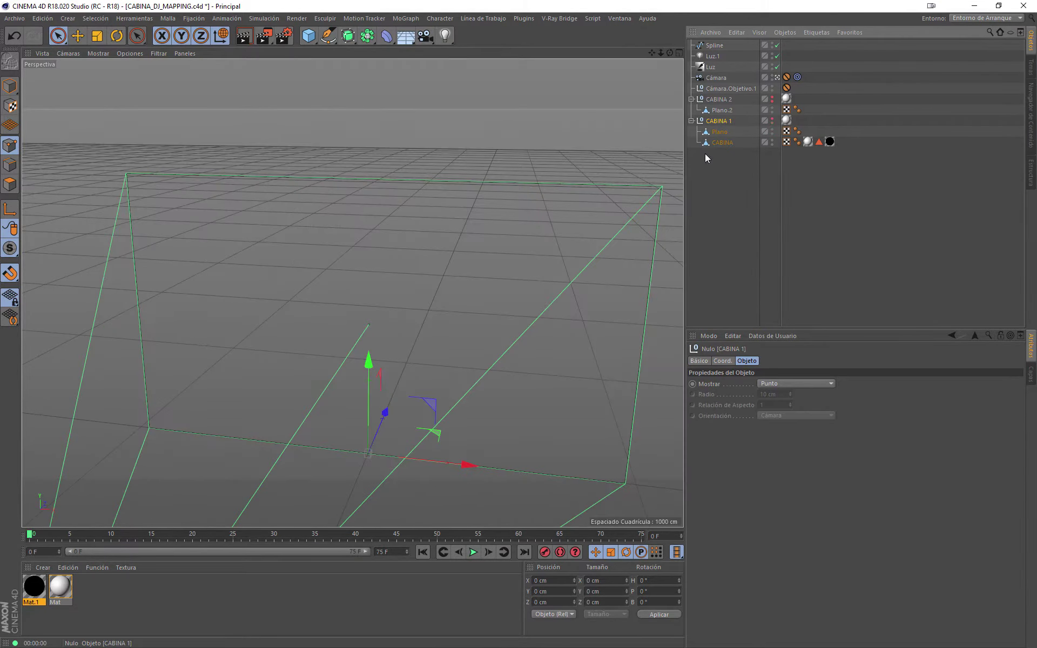
pyautogui.keyDown('alt'); pyautogui.moveTo(291, 294); pyautogui.dragTo(575, 232); pyautogui.keyUp('alt')
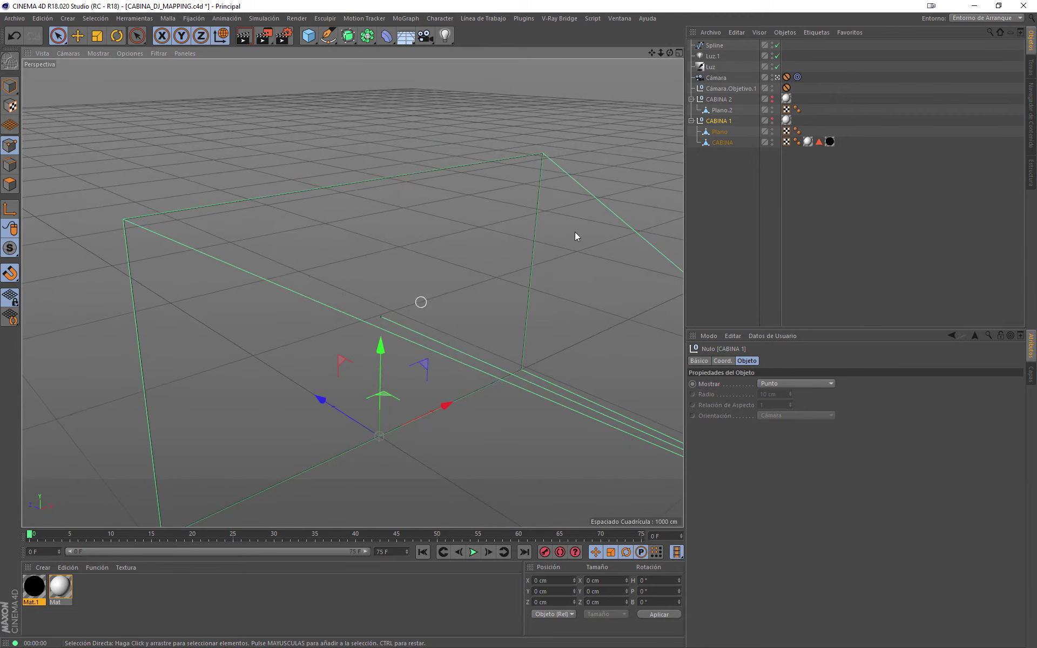
pyautogui.click(772, 77)
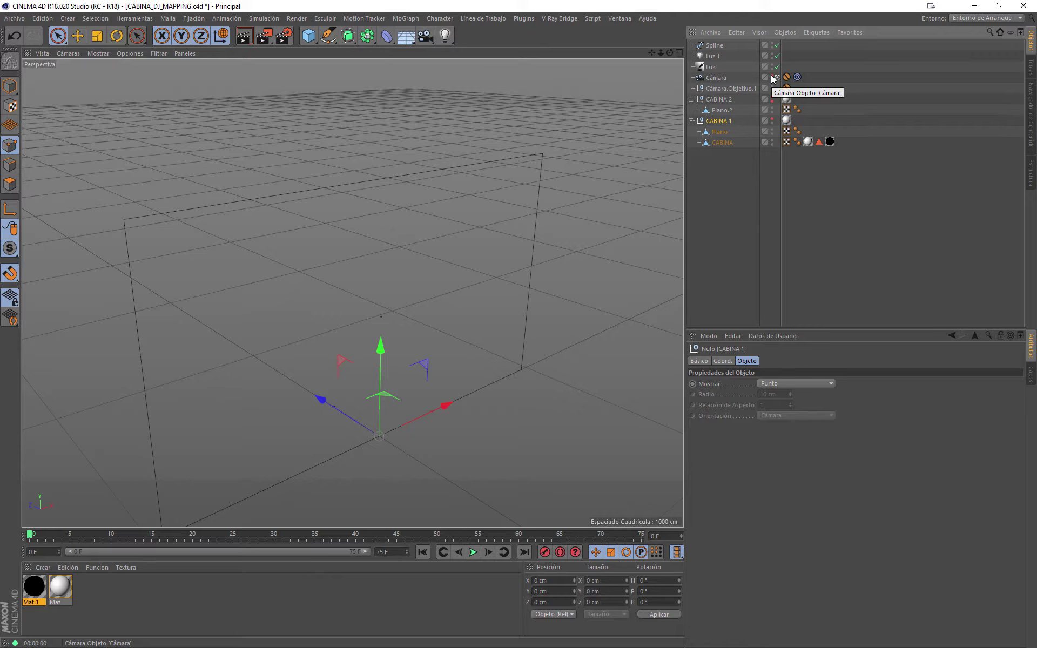
pyautogui.moveTo(384, 292)
pyautogui.keyDown('alt'); pyautogui.mouseDown()
pyautogui.moveTo(453, 290)
pyautogui.moveTo(412, 262)
pyautogui.moveTo(267, 228)
pyautogui.mouseUp(); pyautogui.keyUp('alt')
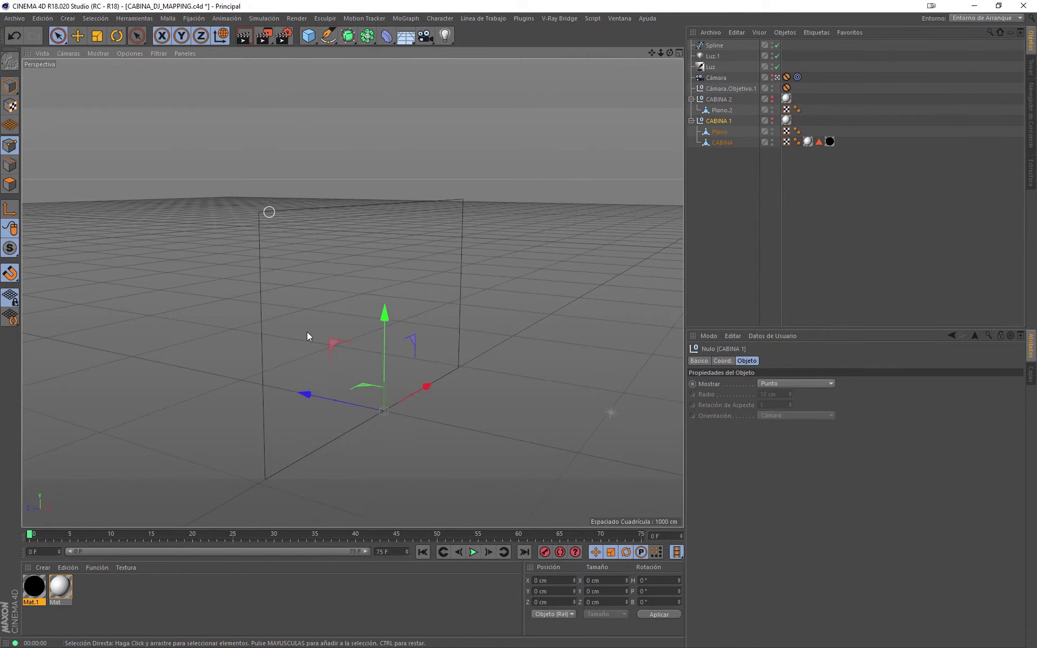
pyautogui.moveTo(297, 486)
pyautogui.keyDown('alt'); pyautogui.mouseDown()
pyautogui.moveTo(350, 294)
pyautogui.moveTo(294, 301)
pyautogui.moveTo(324, 300)
pyautogui.mouseUp(); pyautogui.keyUp('alt')
# - Rename the spline to MARCO EXTERIOR
pyautogui.doubleClick(716, 45)
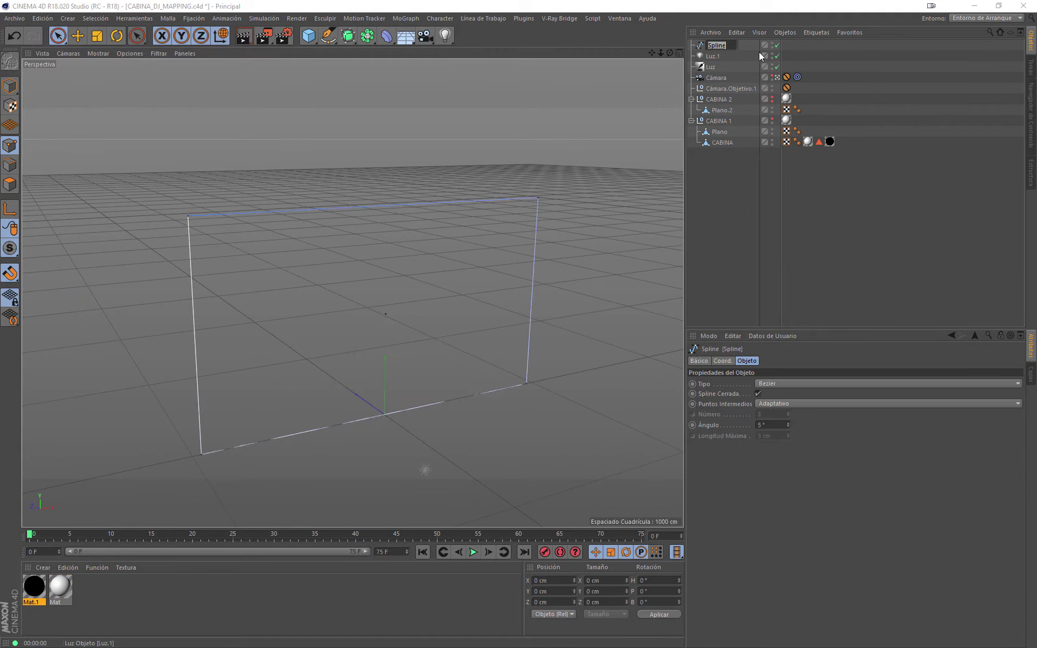
pyautogui.write('MARC')
pyautogui.write('C')
pyautogui.press('BackSpace')
pyautogui.press('BackSpace')
pyautogui.press('BackSpace')
pyautogui.write('EXTERIOR')
pyautogui.press('Return')
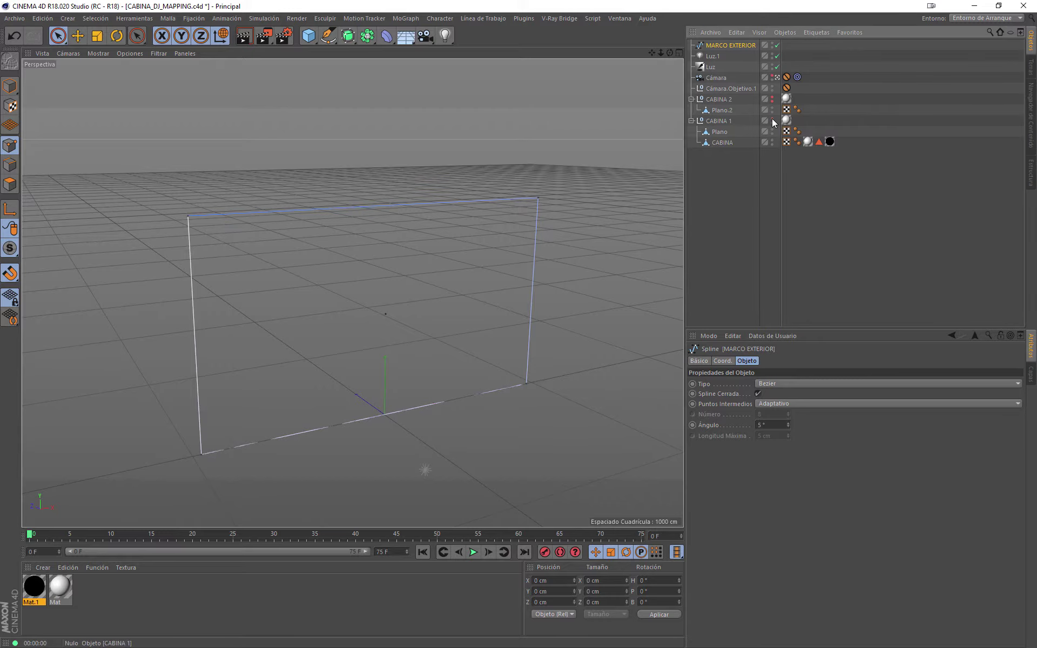
# - Make CABINA 1 visible again and view the frame from the front-right
pyautogui.click(772, 118)
pyautogui.moveTo(449, 306)
pyautogui.keyDown('alt'); pyautogui.mouseDown()
pyautogui.moveTo(314, 271)
pyautogui.moveTo(392, 336)
pyautogui.mouseUp(); pyautogui.keyUp('alt')
pyautogui.scroll(3, 297, 363)
# - Start a back-wall spline with the Pen tool, then undo the unfinished attempt
pyautogui.scroll(2, 292, 390)
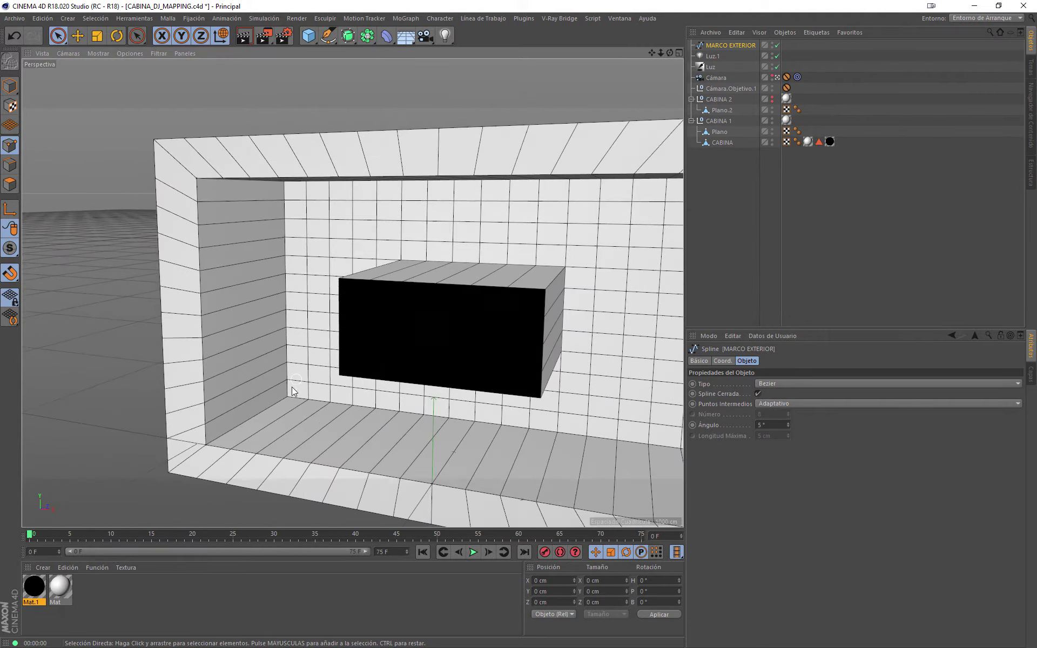
pyautogui.moveTo(328, 36); pyautogui.dragTo(365, 51)
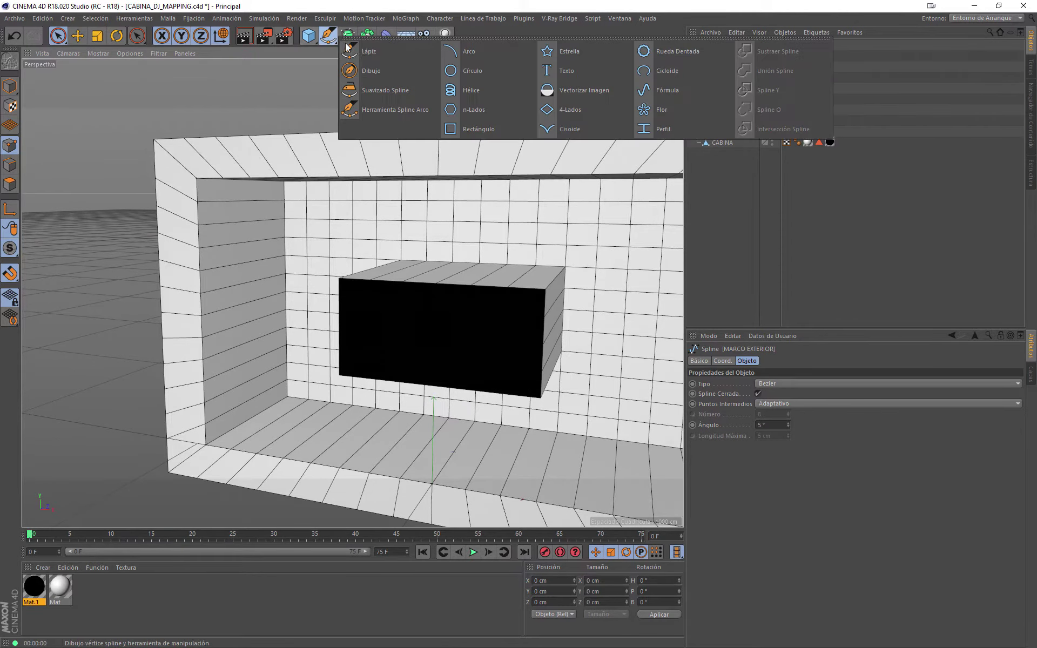
pyautogui.click(364, 51)
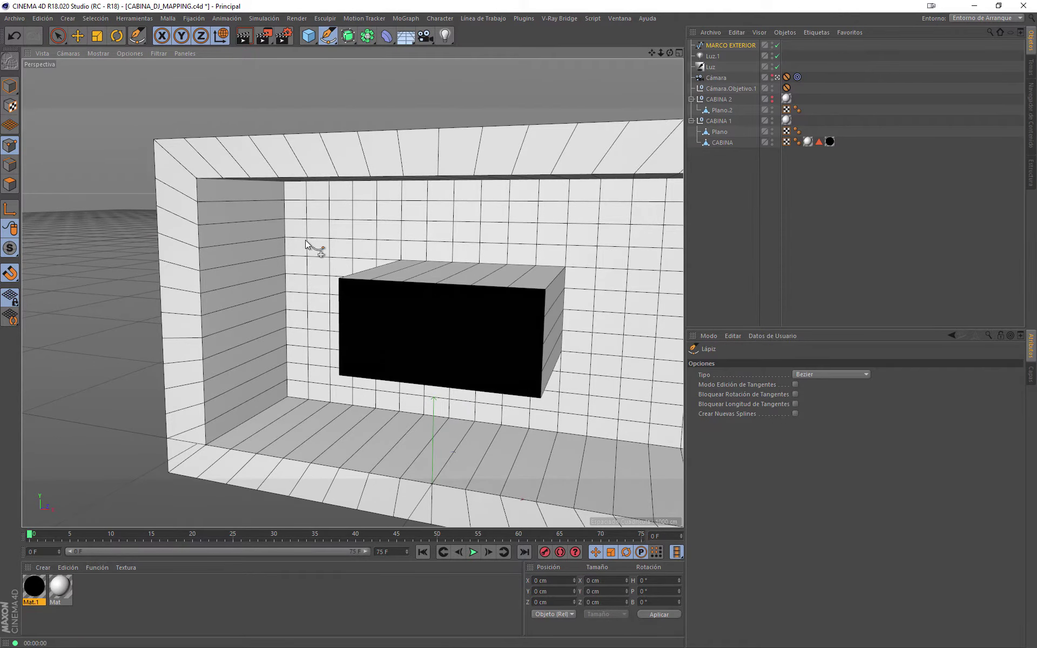
pyautogui.moveTo(342, 216)
pyautogui.keyDown('alt'); pyautogui.mouseDown()
pyautogui.moveTo(372, 207)
pyautogui.moveTo(319, 128)
pyautogui.moveTo(209, 116)
pyautogui.mouseUp(); pyautogui.keyUp('alt')
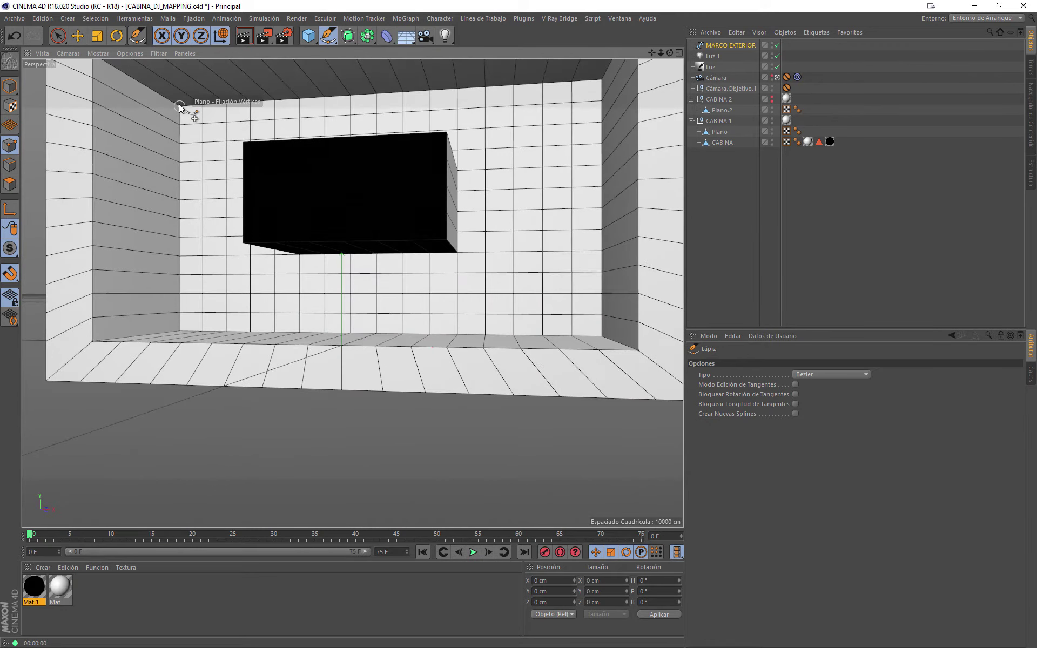
pyautogui.click(179, 104)
pyautogui.click(180, 329)
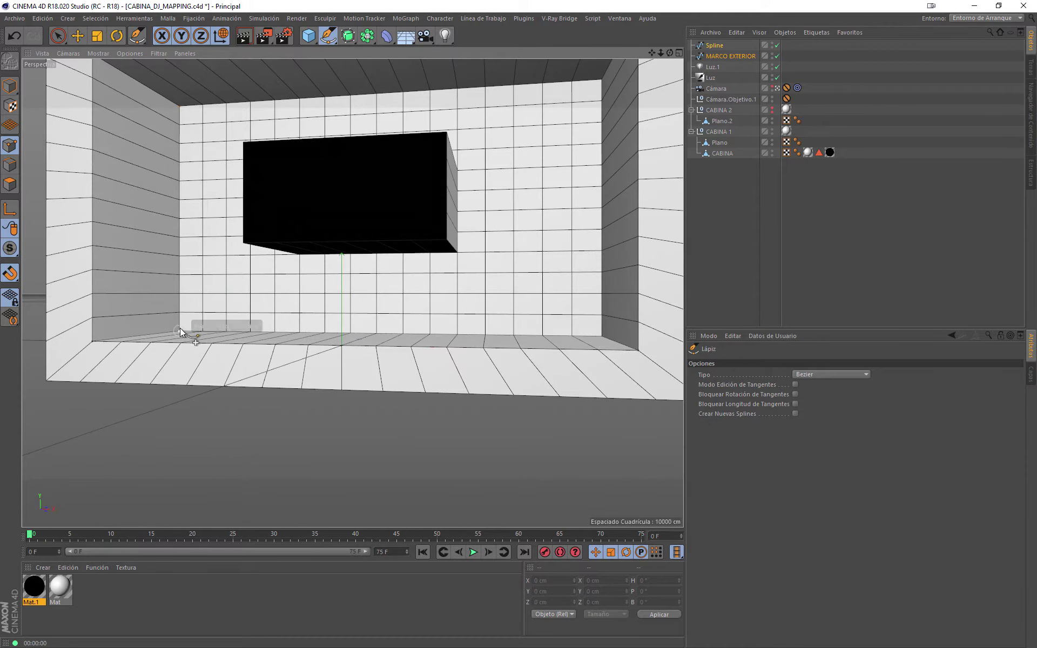
pyautogui.hotkey('ctrl', 'z')
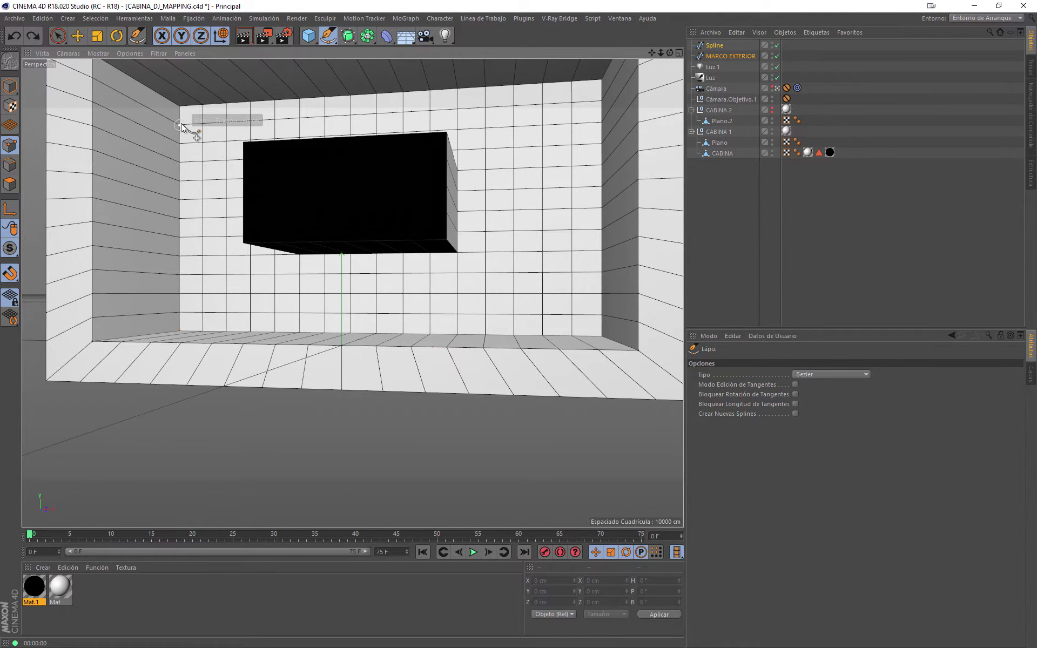
pyautogui.hotkey('ctrl', 'z')
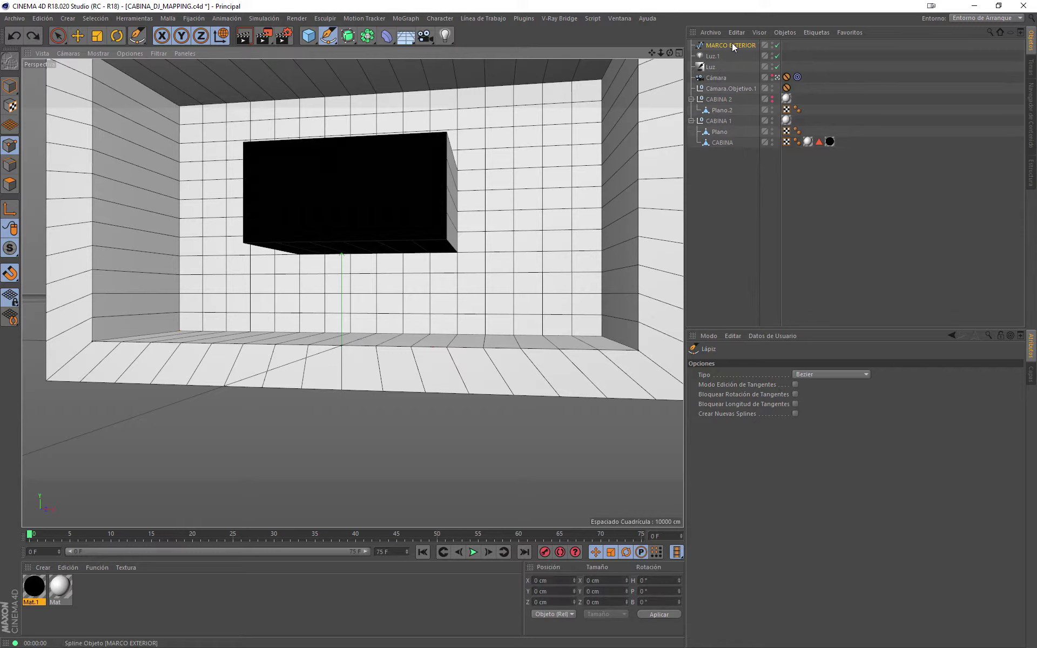
# - Draw a closed spline through the four back-wall corners
pyautogui.click(733, 186)
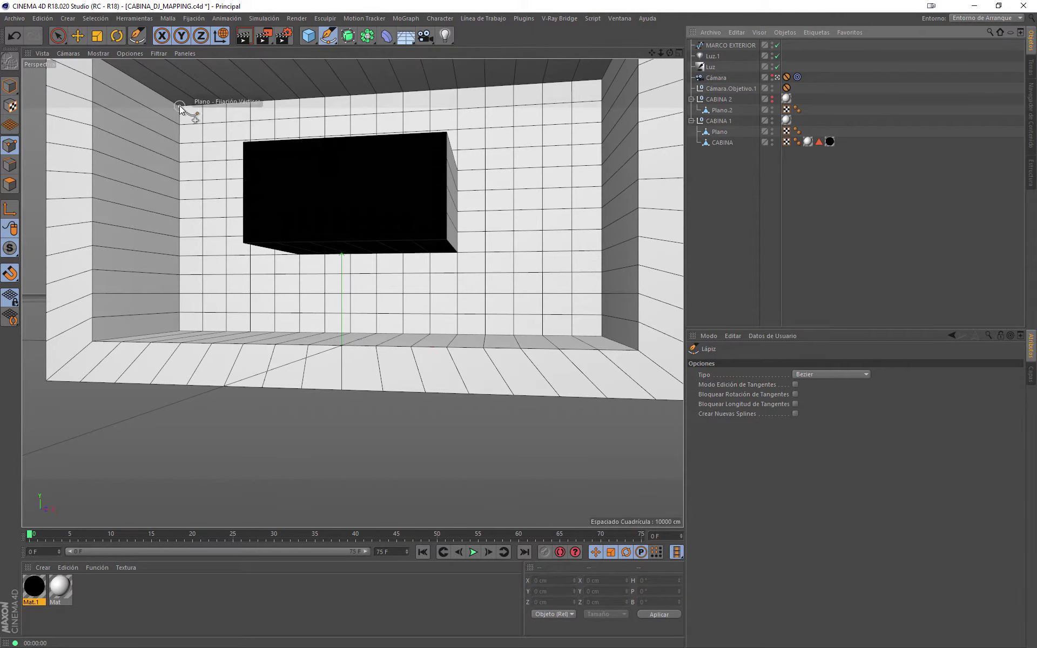
pyautogui.scroll(-3, 180, 105)
pyautogui.scroll(-3, 192, 133)
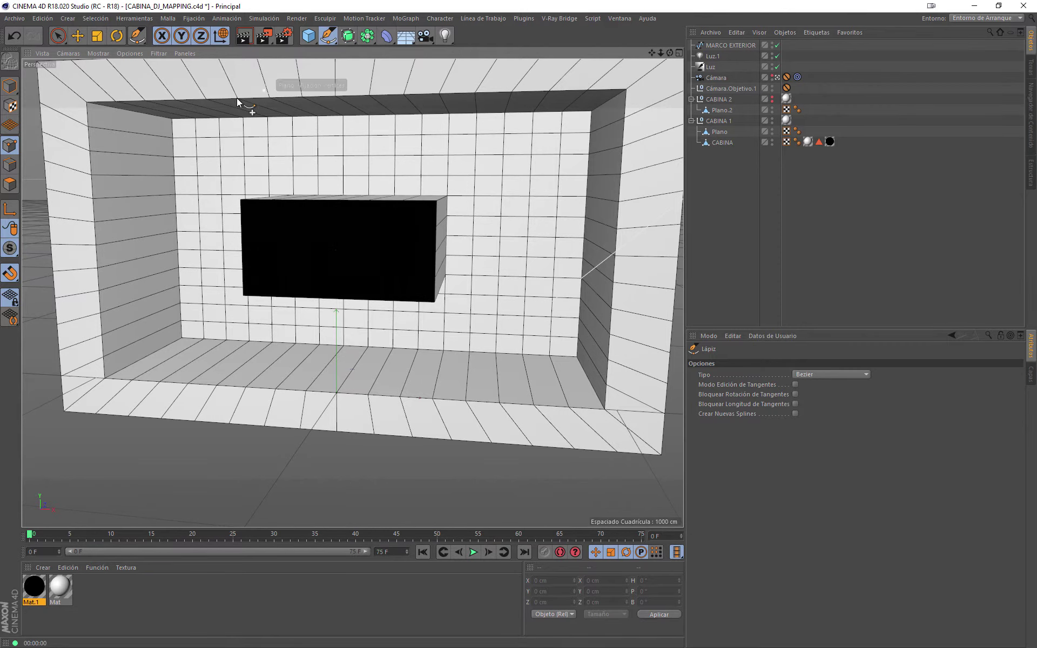
pyautogui.keyDown('alt'); pyautogui.moveTo(242, 105); pyautogui.dragTo(185, 132); pyautogui.keyUp('alt')
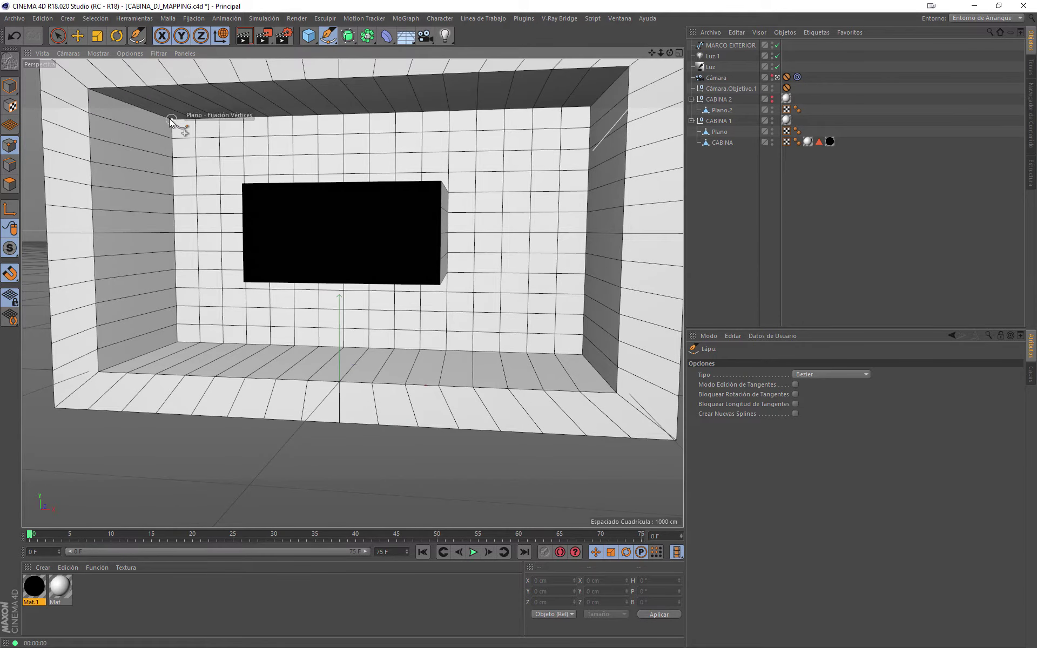
pyautogui.click(178, 344)
pyautogui.click(185, 343)
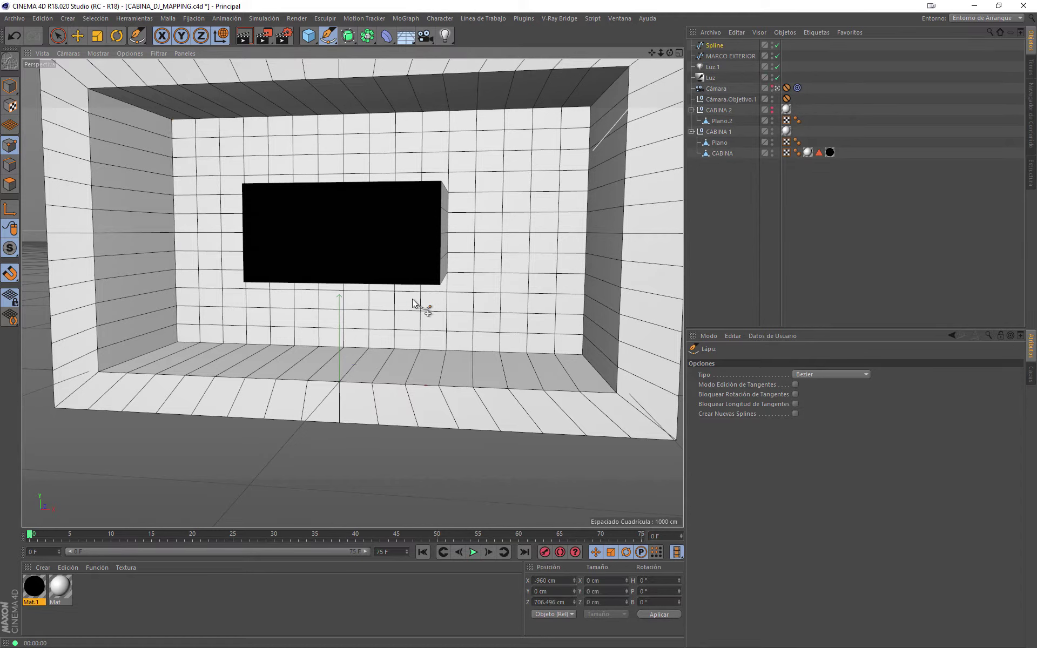
pyautogui.click(583, 355)
pyautogui.click(592, 107)
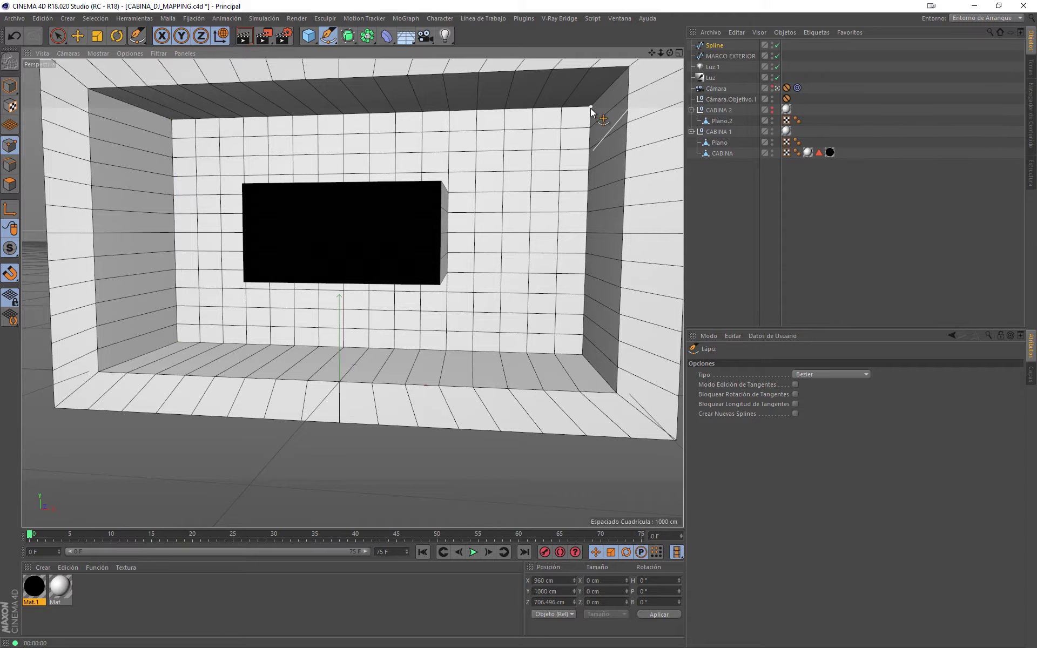
pyautogui.click(170, 121)
# - Hide CABINA 1 and rename the new back-wall spline to MARCO INTERIOR
pyautogui.click(57, 37)
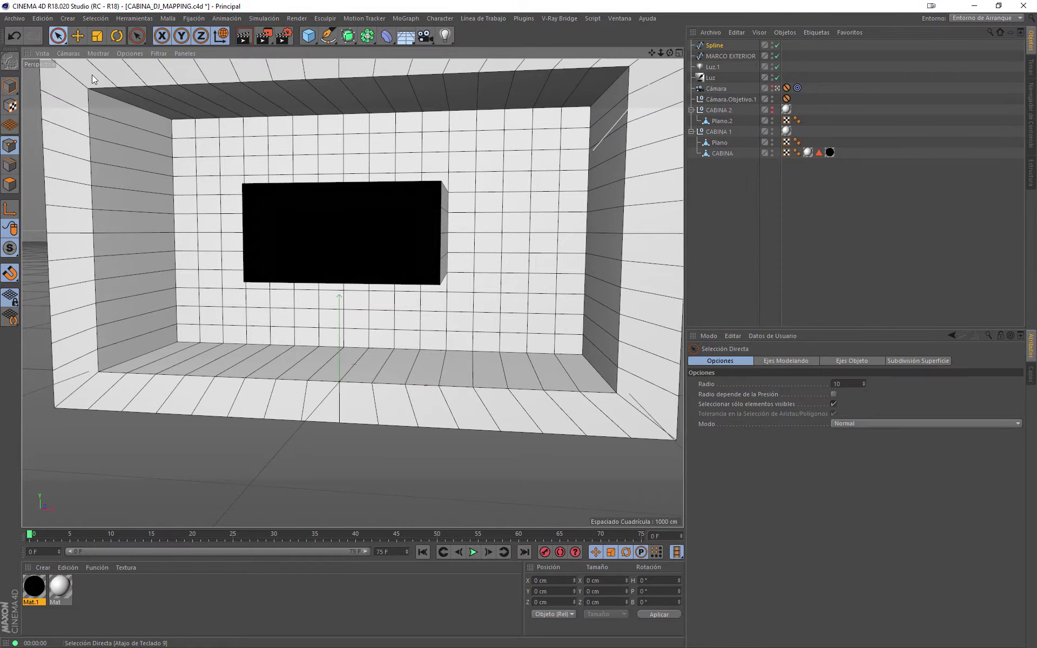
pyautogui.click(772, 129)
pyautogui.click(714, 45)
pyautogui.moveTo(324, 169)
pyautogui.keyDown('alt'); pyautogui.mouseDown()
pyautogui.moveTo(452, 197)
pyautogui.moveTo(422, 211)
pyautogui.moveTo(486, 173)
pyautogui.mouseUp(); pyautogui.keyUp('alt')
pyautogui.doubleClick(714, 47)
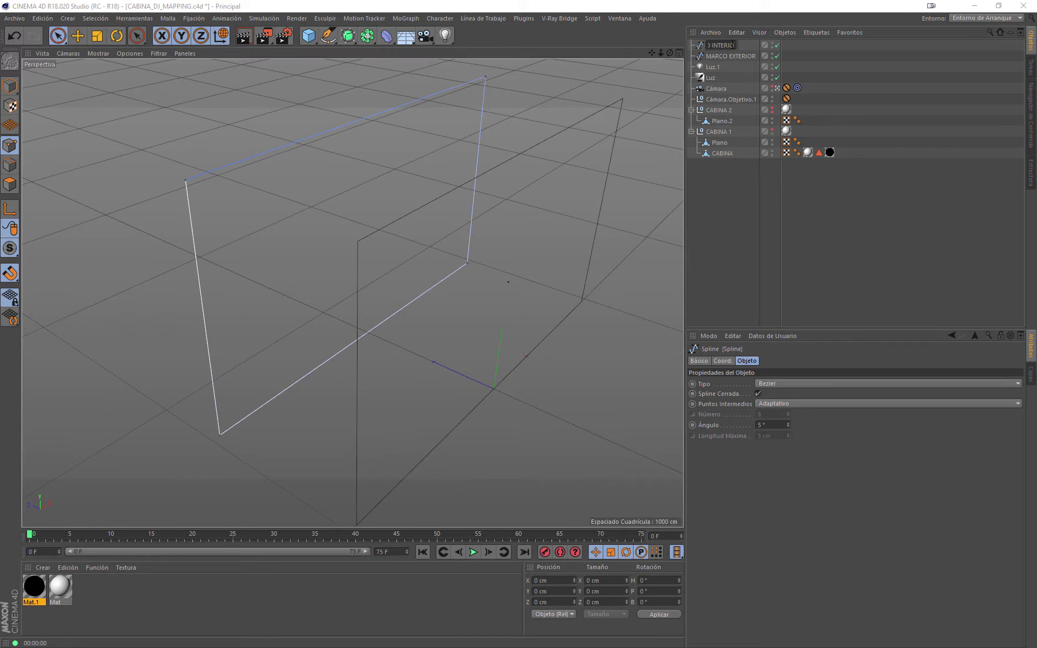
pyautogui.press('Return')
# - Show CABINA 1 again and orbit to a frontal view of the box and frame
pyautogui.click(772, 131)
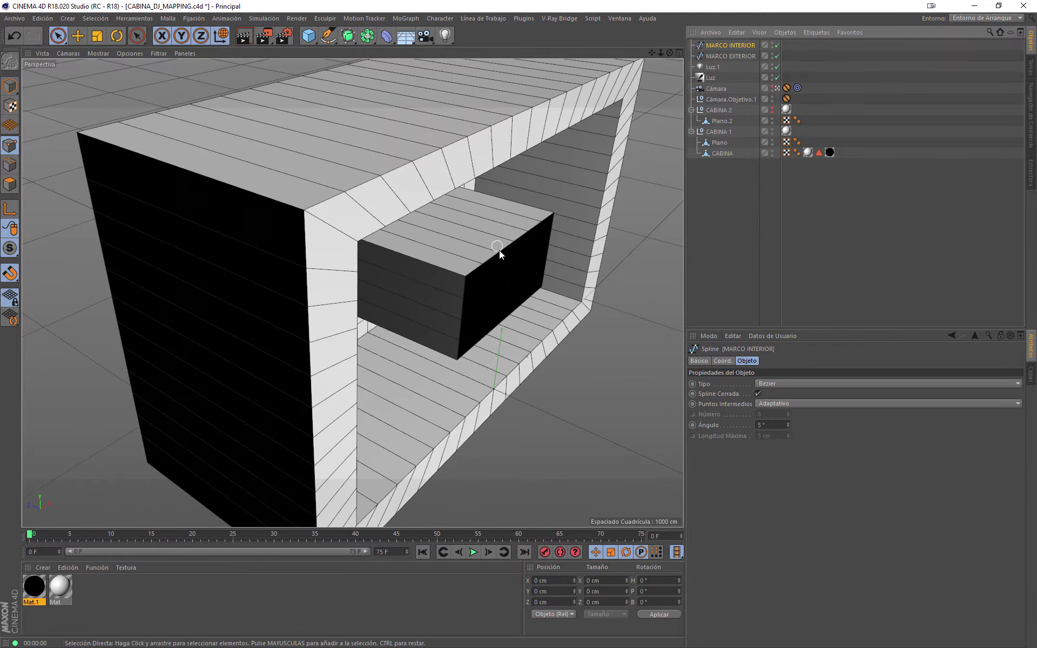
pyautogui.moveTo(499, 251)
pyautogui.keyDown('alt'); pyautogui.mouseDown()
pyautogui.moveTo(468, 232)
pyautogui.moveTo(411, 233)
pyautogui.moveTo(475, 239)
pyautogui.mouseUp(); pyautogui.keyUp('alt')
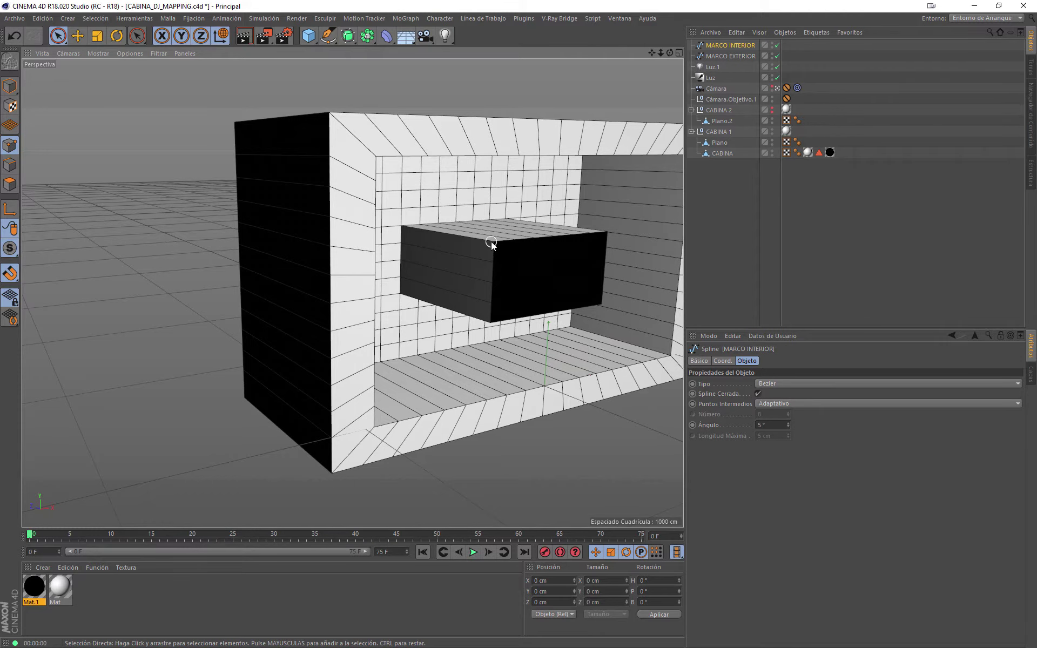
pyautogui.moveTo(491, 244)
pyautogui.keyDown('alt'); pyautogui.mouseDown()
pyautogui.moveTo(613, 247)
pyautogui.moveTo(567, 232)
pyautogui.moveTo(351, 292)
pyautogui.mouseUp(); pyautogui.keyUp('alt')
pyautogui.scroll(3, 359, 295)
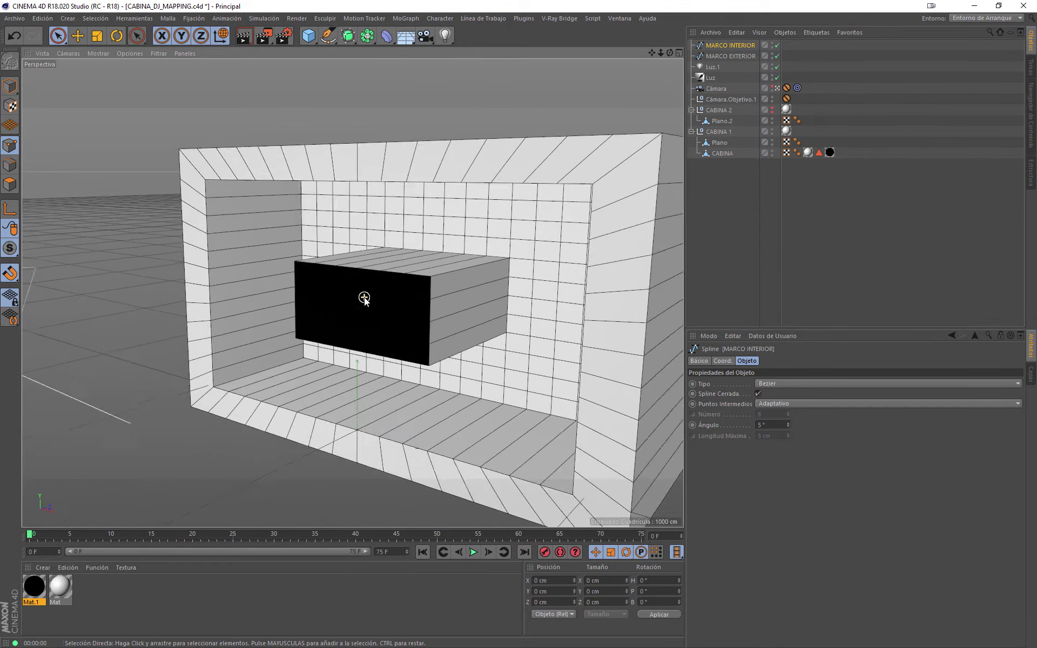
pyautogui.scroll(2, 365, 298)
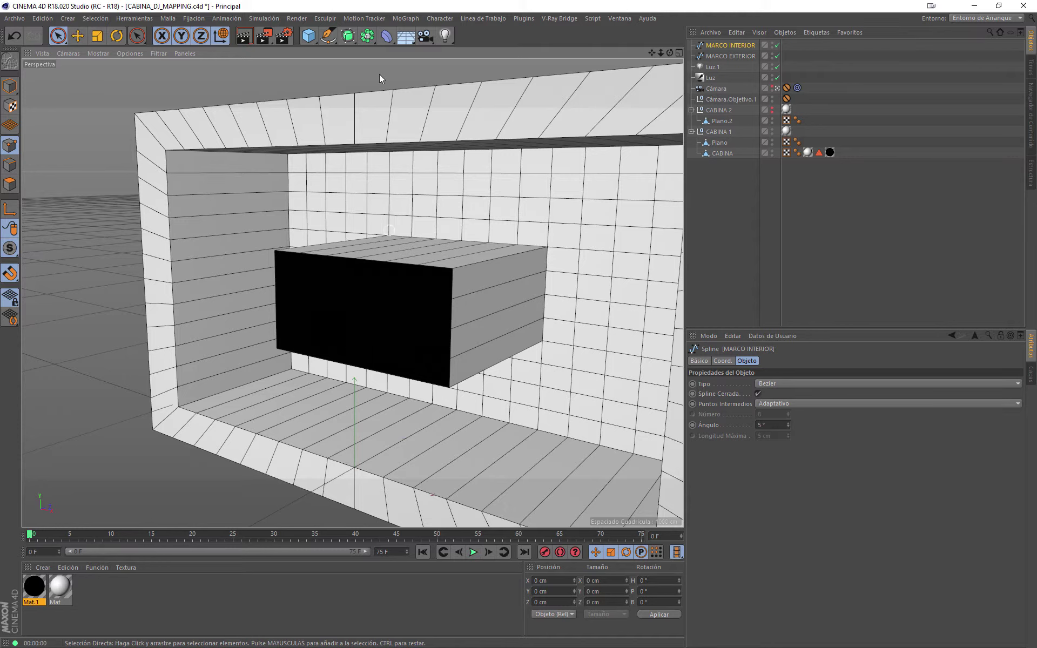
# - Turn on vertex snapping and start a spline at the box's top-left and bottom-left corners
pyautogui.click(328, 36)
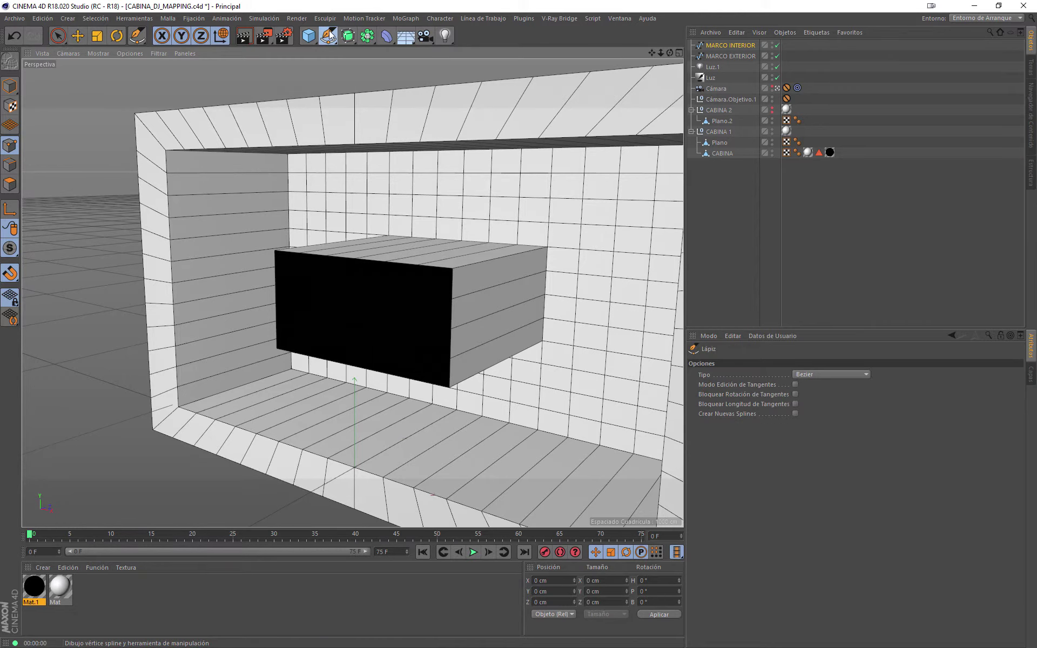
pyautogui.click(10, 273)
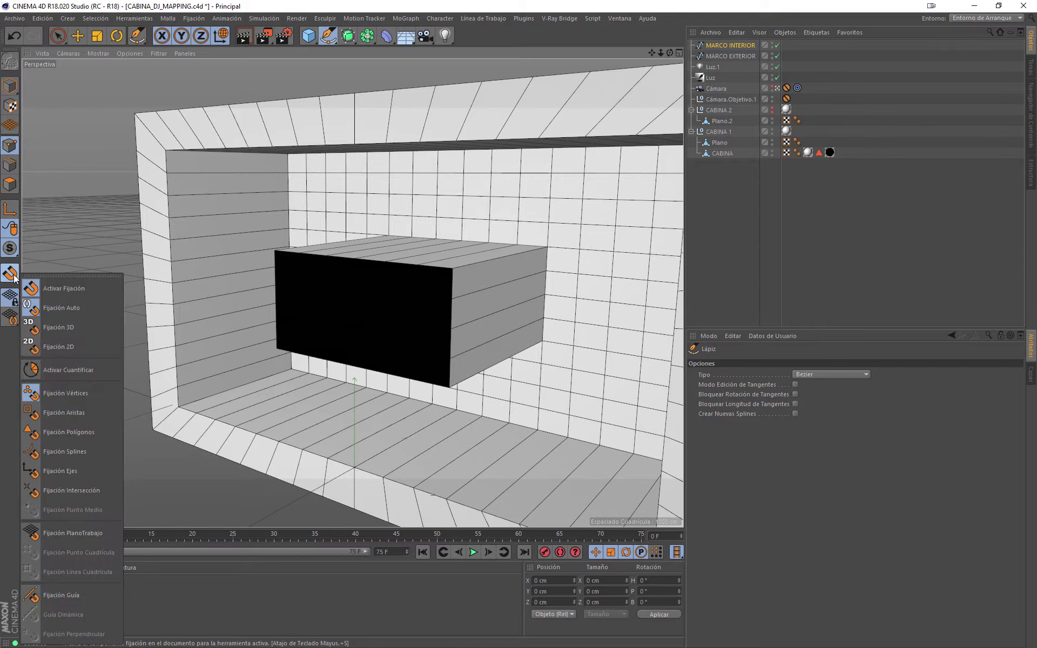
pyautogui.click(60, 393)
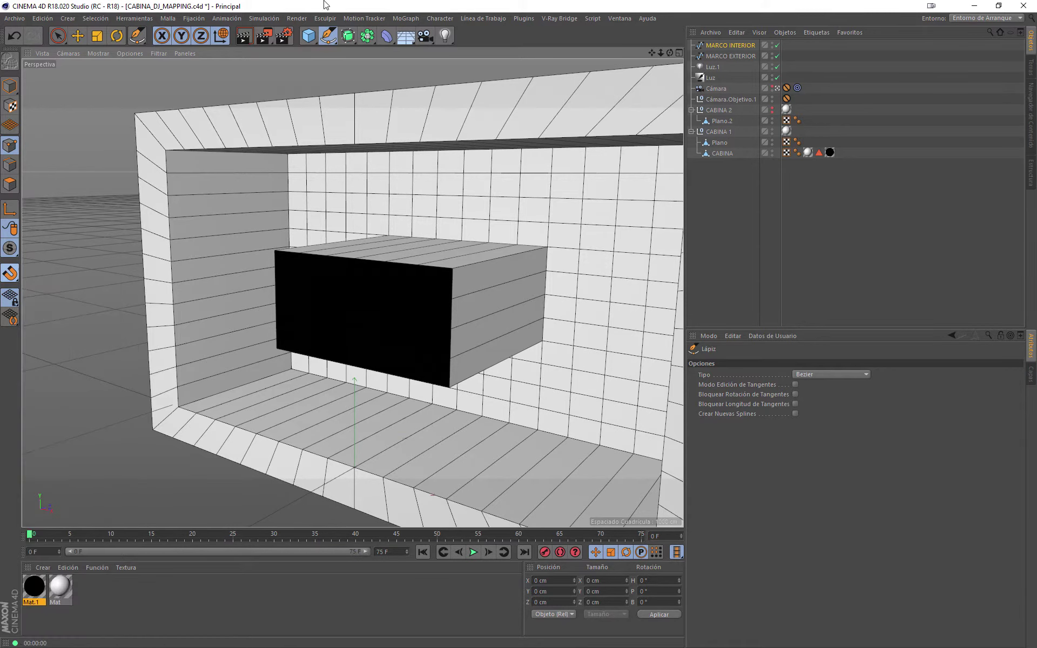
pyautogui.moveTo(339, 284)
pyautogui.keyDown('alt'); pyautogui.mouseDown()
pyautogui.moveTo(406, 307)
pyautogui.moveTo(447, 298)
pyautogui.mouseUp(); pyautogui.keyUp('alt')
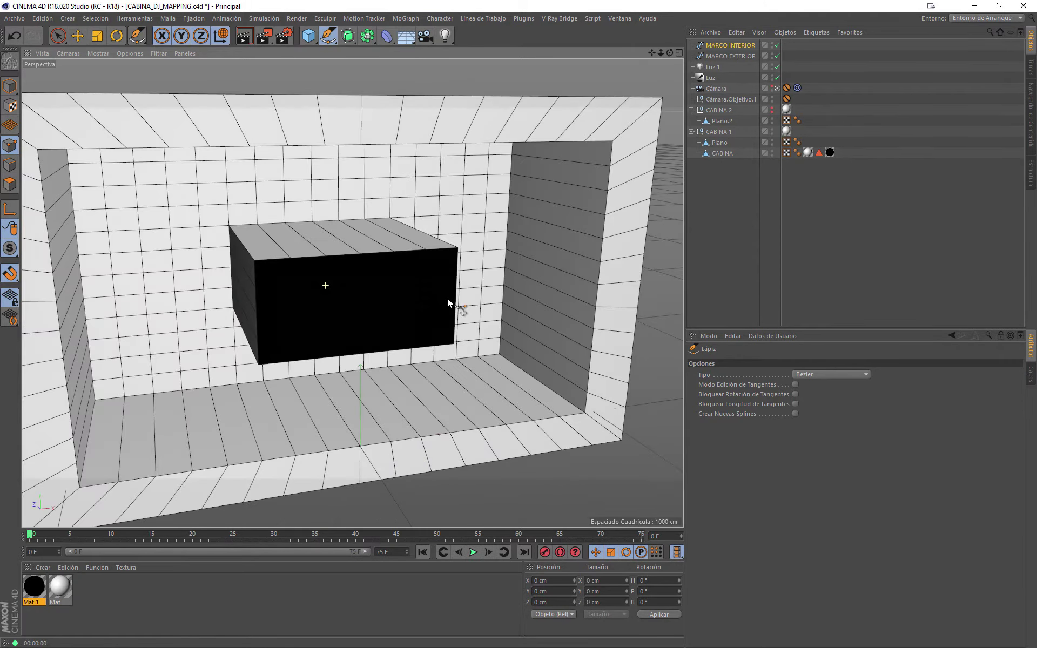
pyautogui.click(254, 262)
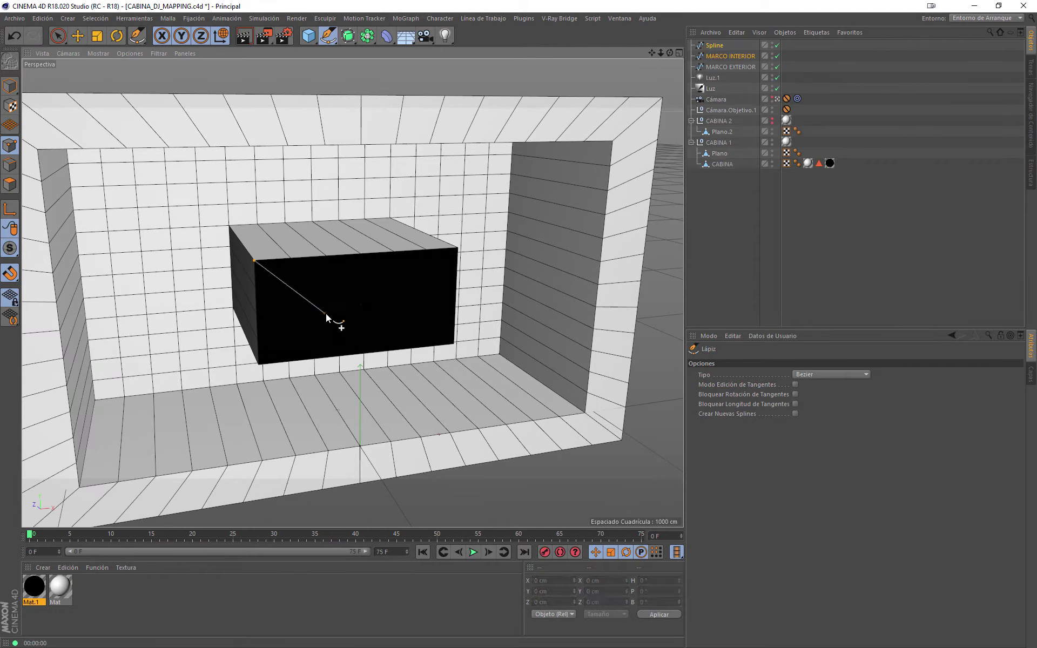
pyautogui.moveTo(325, 313)
pyautogui.keyDown('alt'); pyautogui.mouseDown()
pyautogui.moveTo(354, 274)
pyautogui.moveTo(343, 262)
pyautogui.mouseUp(); pyautogui.keyUp('alt')
pyautogui.click(257, 358)
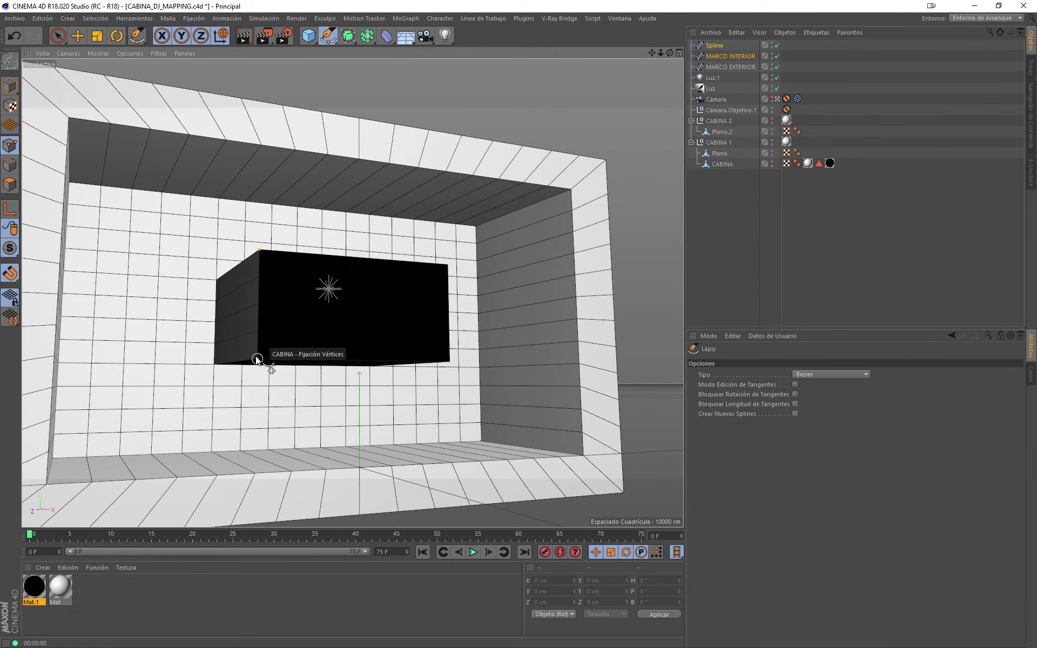
# - Add points at the box's bottom-right and top-right corners, then undo the unfinished spline
pyautogui.moveTo(359, 346)
pyautogui.keyDown('alt'); pyautogui.mouseDown()
pyautogui.moveTo(337, 322)
pyautogui.moveTo(255, 336)
pyautogui.moveTo(276, 321)
pyautogui.mouseUp(); pyautogui.keyUp('alt')
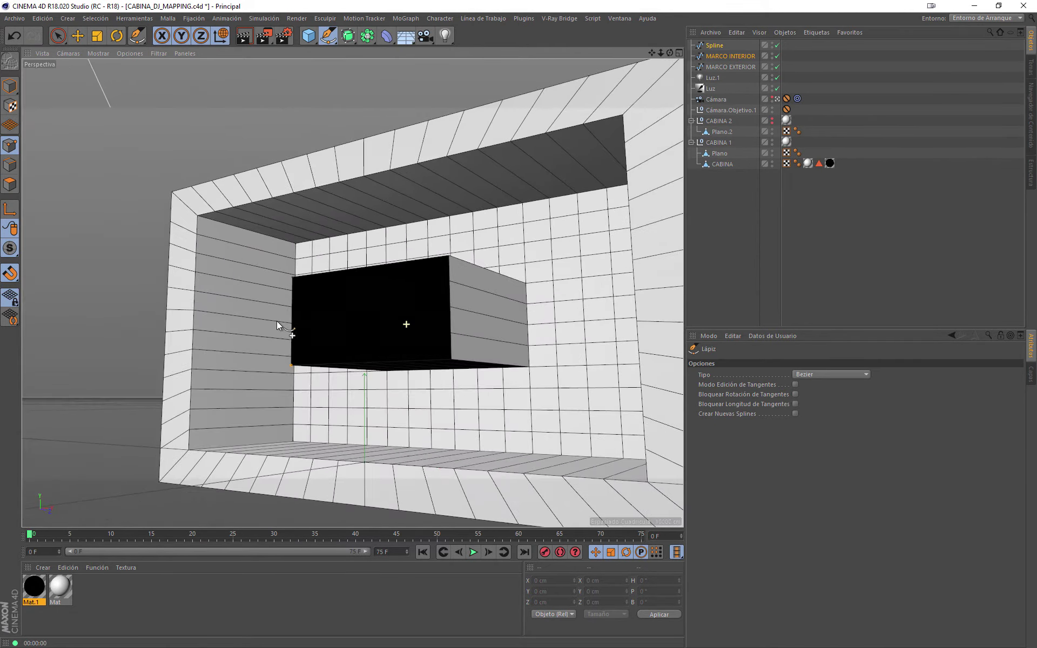
pyautogui.click(450, 370)
pyautogui.moveTo(445, 312)
pyautogui.keyDown('alt'); pyautogui.mouseDown()
pyautogui.moveTo(471, 326)
pyautogui.moveTo(475, 345)
pyautogui.moveTo(470, 330)
pyautogui.mouseUp(); pyautogui.keyUp('alt')
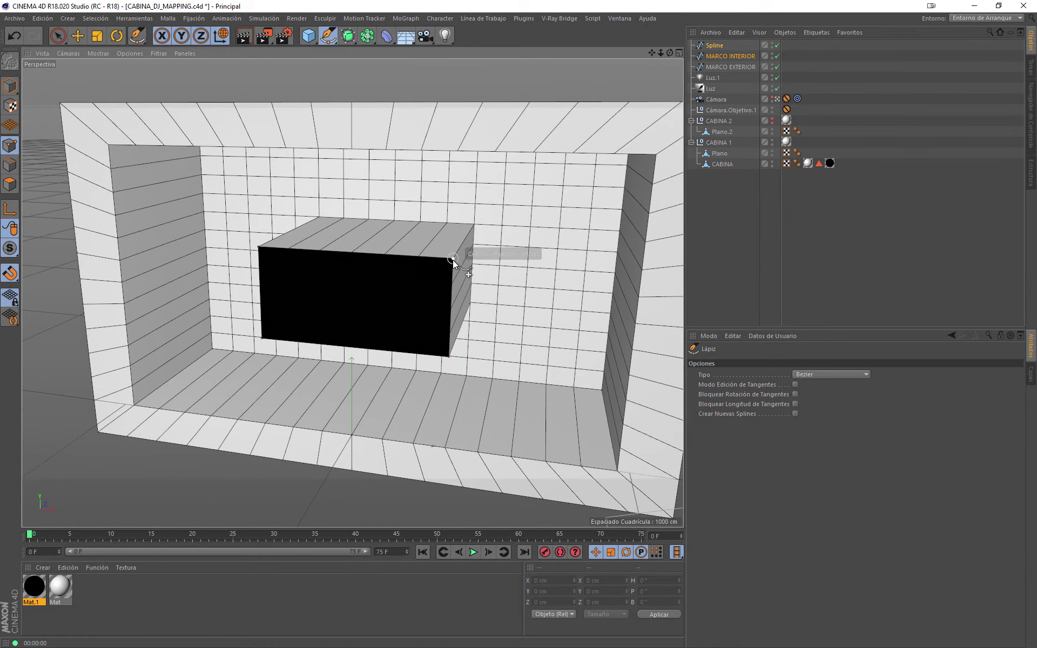
pyautogui.click(452, 259)
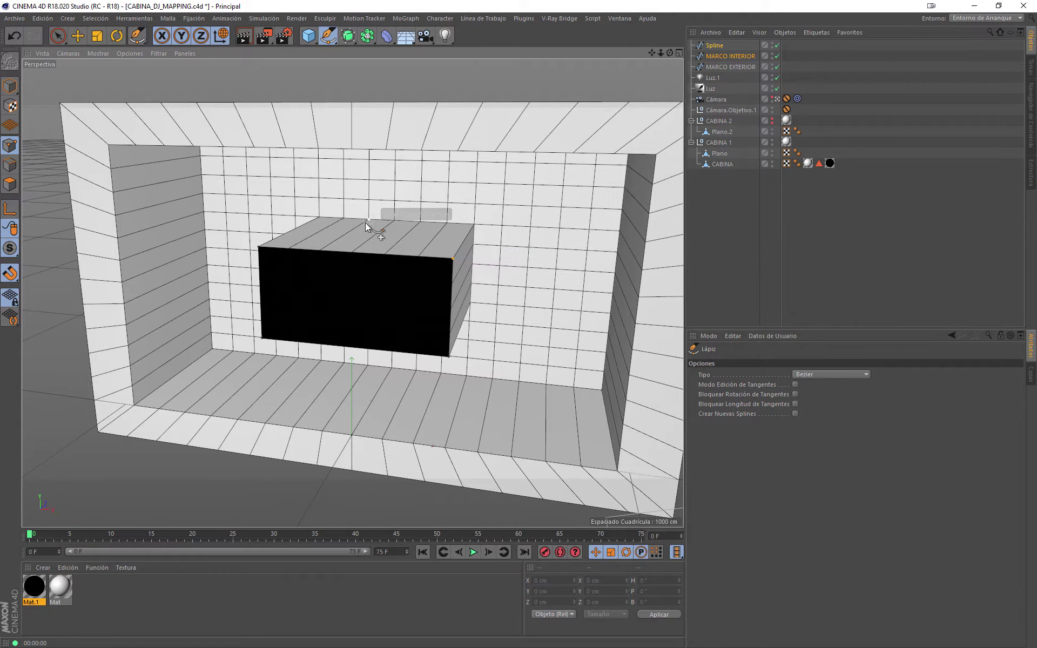
pyautogui.moveTo(365, 223)
pyautogui.keyDown('alt'); pyautogui.mouseDown()
pyautogui.moveTo(427, 229)
pyautogui.moveTo(356, 254)
pyautogui.mouseUp(); pyautogui.keyUp('alt')
pyautogui.hotkey('ctrl', 'z')
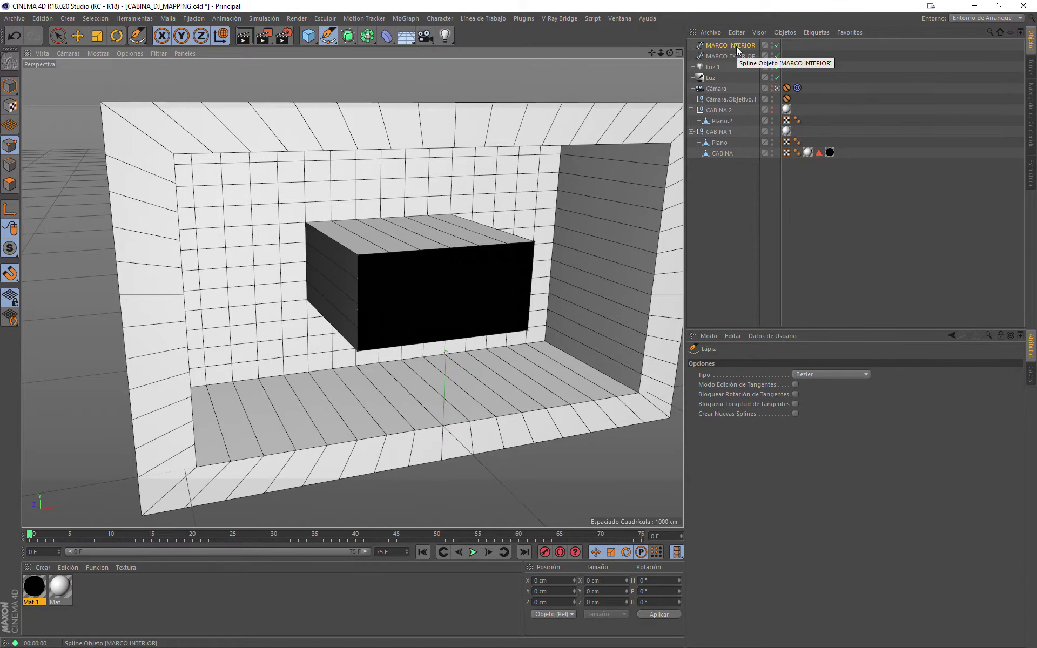
# - Hide CABINA 1, put MARCO INTERIOR in Points mode and select the inner rectangle's corners
pyautogui.moveTo(575, 231)
pyautogui.keyDown('alt'); pyautogui.mouseDown()
pyautogui.moveTo(420, 270)
pyautogui.moveTo(432, 259)
pyautogui.mouseUp(); pyautogui.keyUp('alt')
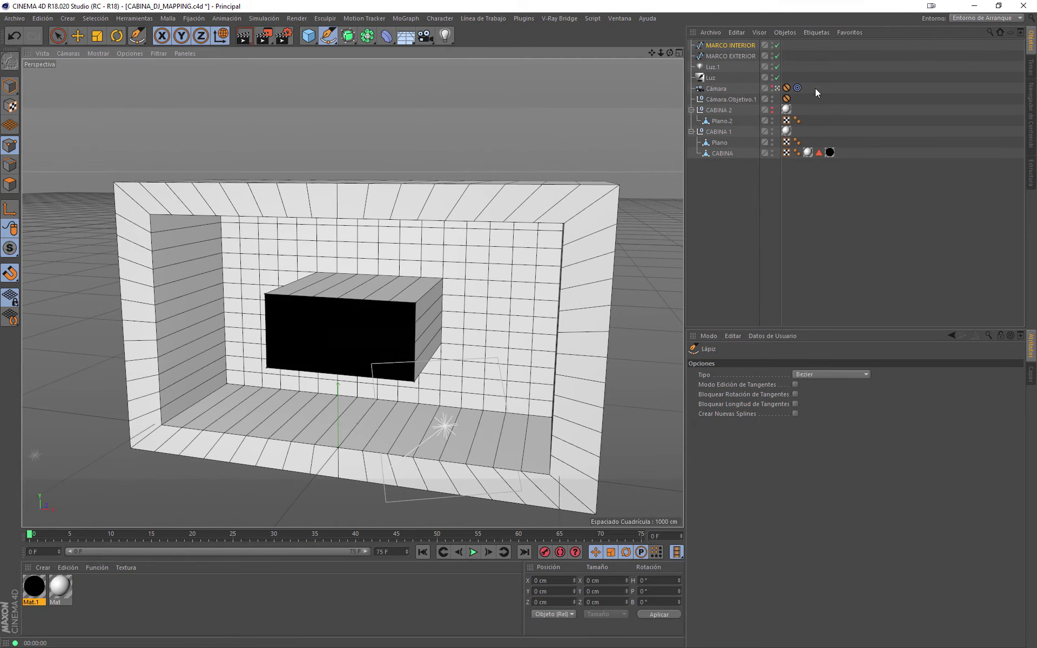
pyautogui.click(772, 128)
pyautogui.moveTo(486, 217)
pyautogui.keyDown('alt'); pyautogui.mouseDown()
pyautogui.moveTo(376, 217)
pyautogui.moveTo(410, 218)
pyautogui.mouseUp(); pyautogui.keyUp('alt')
pyautogui.keyDown('alt'); pyautogui.moveTo(410, 186); pyautogui.dragTo(543, 170); pyautogui.keyUp('alt')
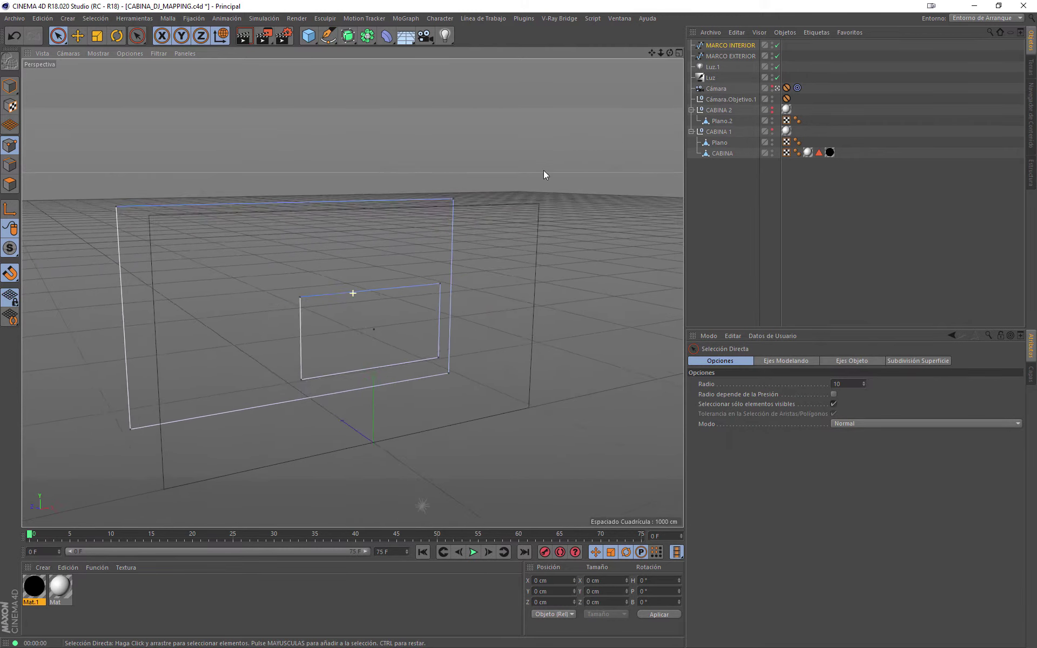
pyautogui.click(734, 44)
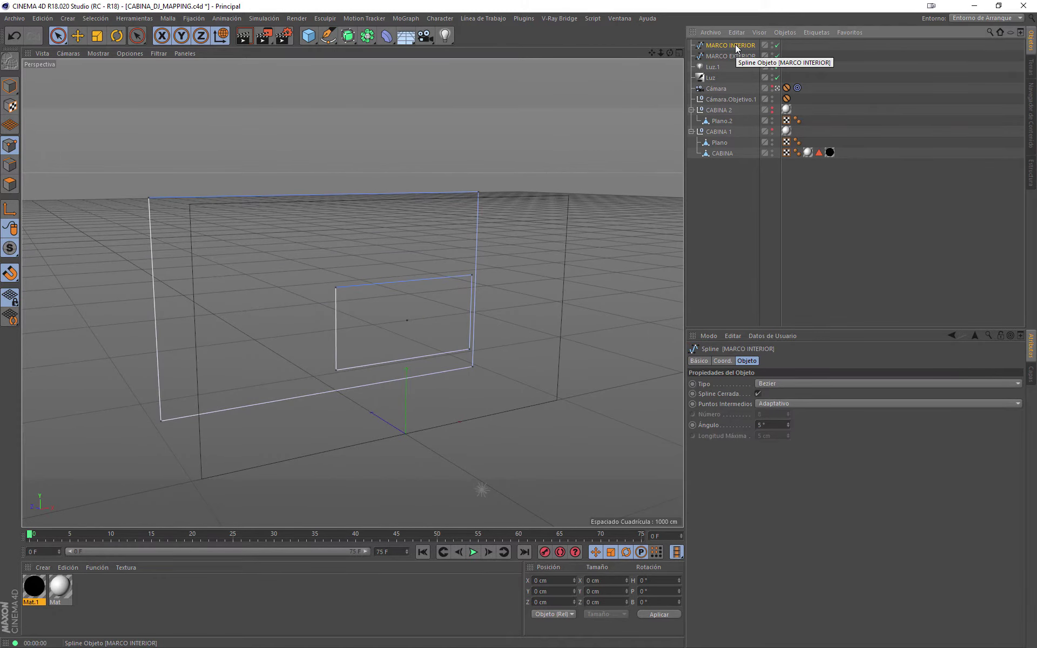
pyautogui.click(777, 45)
pyautogui.moveTo(631, 187)
pyautogui.keyDown('alt'); pyautogui.mouseDown()
pyautogui.moveTo(527, 272)
pyautogui.moveTo(503, 239)
pyautogui.mouseUp(); pyautogui.keyUp('alt')
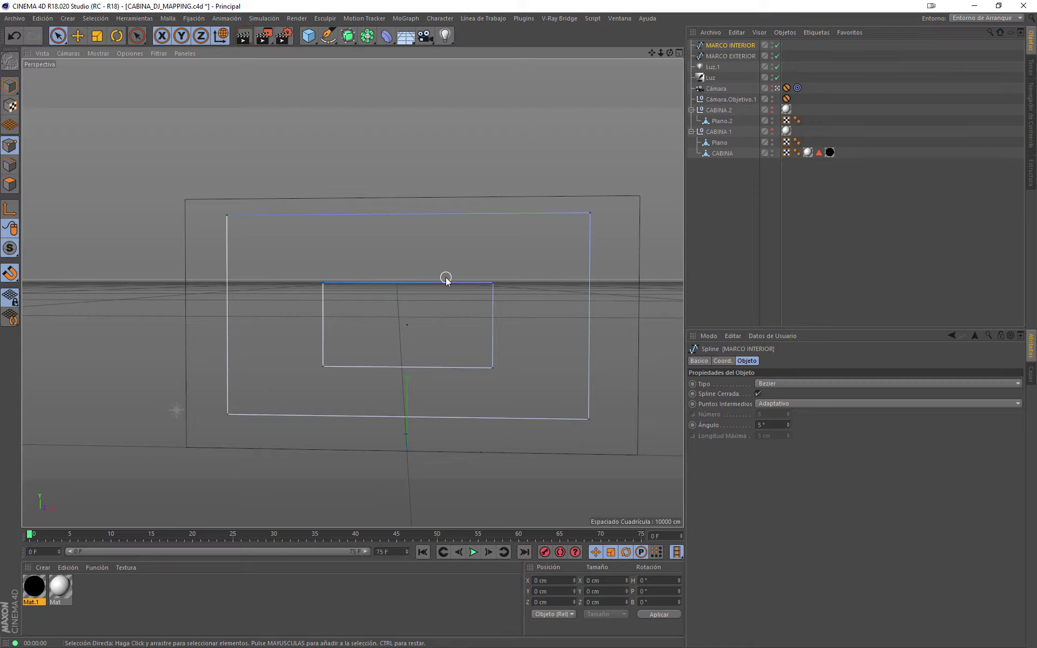
pyautogui.click(323, 282)
pyautogui.keyDown('shift'); pyautogui.click(493, 368); pyautogui.keyUp('shift')
# - Select the last inner-rectangle corner and split the four points off with Separar
pyautogui.keyDown('shift'); pyautogui.click(493, 283); pyautogui.keyUp('shift')
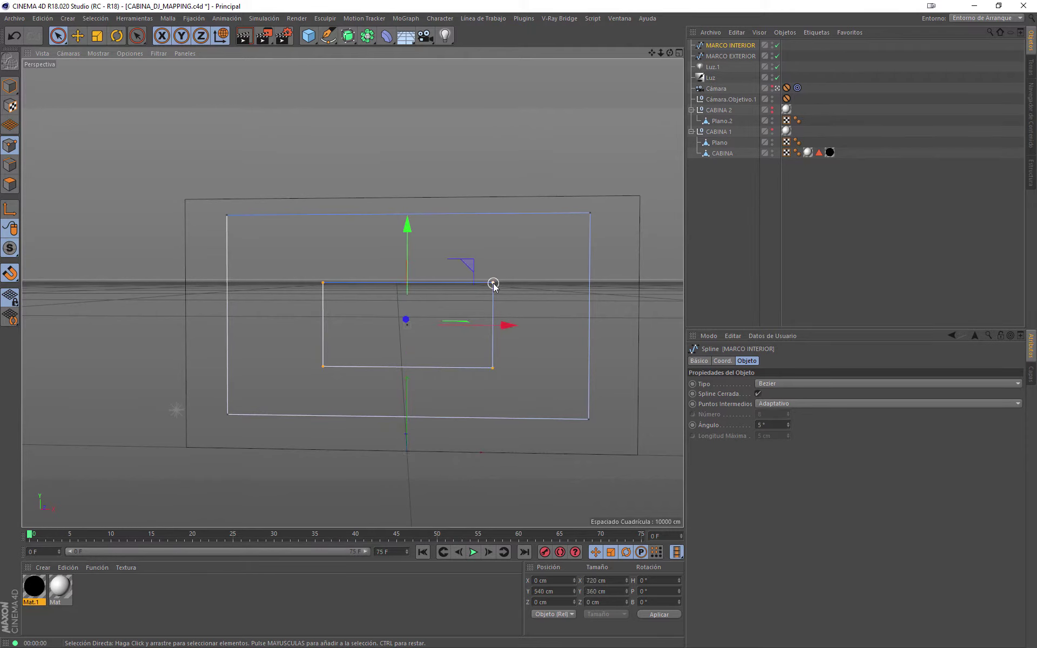
pyautogui.rightClick(494, 285)
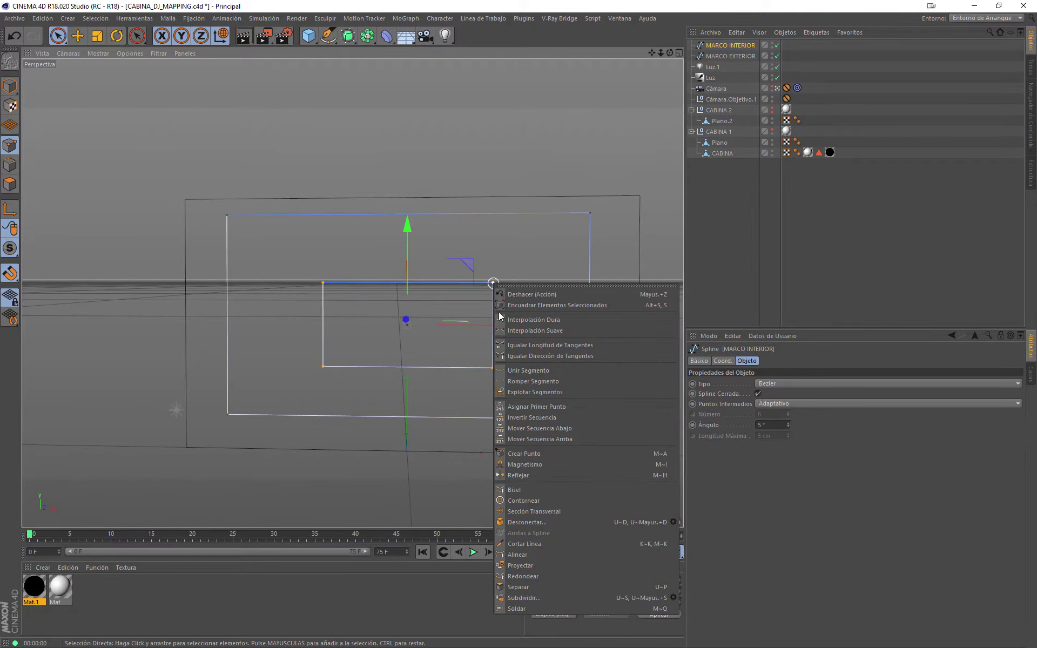
pyautogui.click(521, 587)
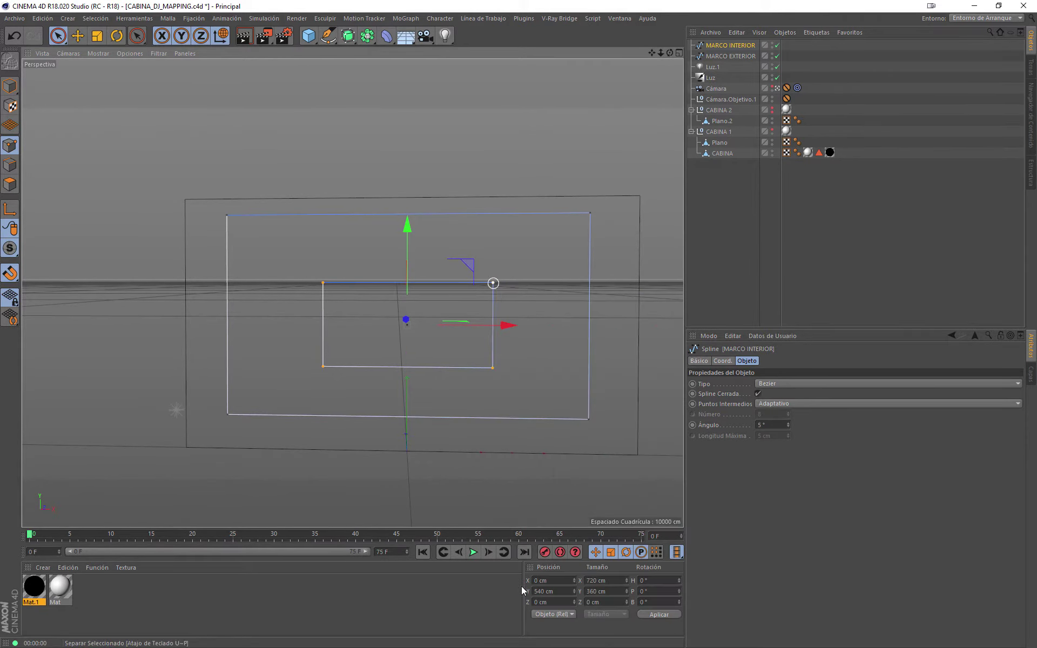
# - Rename the split-off MARCO INTERIOR.1 spline to MARCO CABINA
pyautogui.click(744, 55)
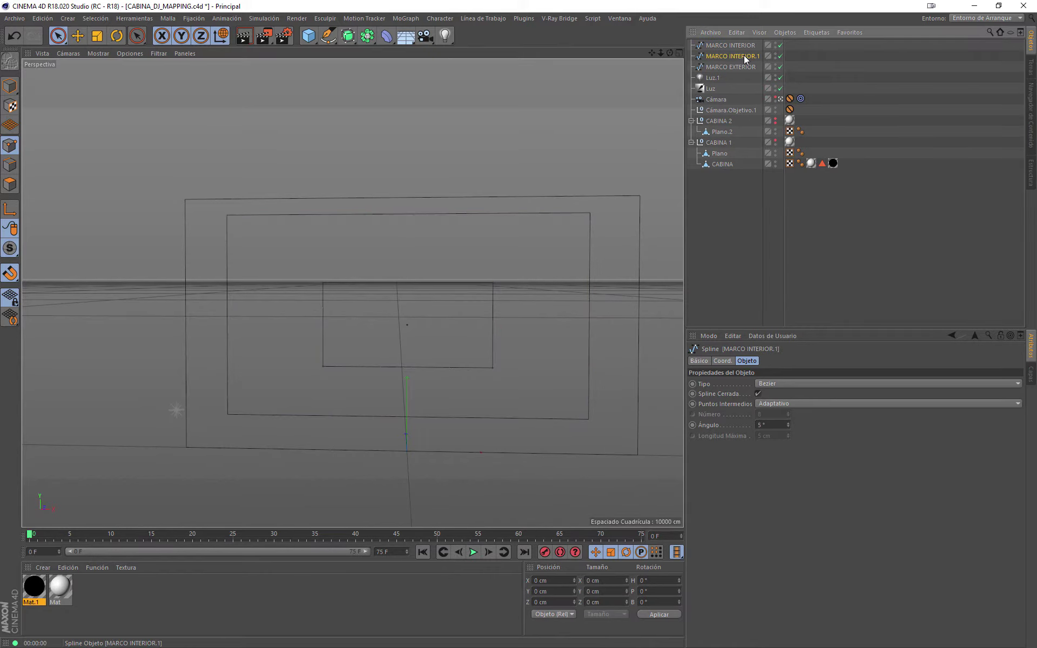
pyautogui.click(745, 46)
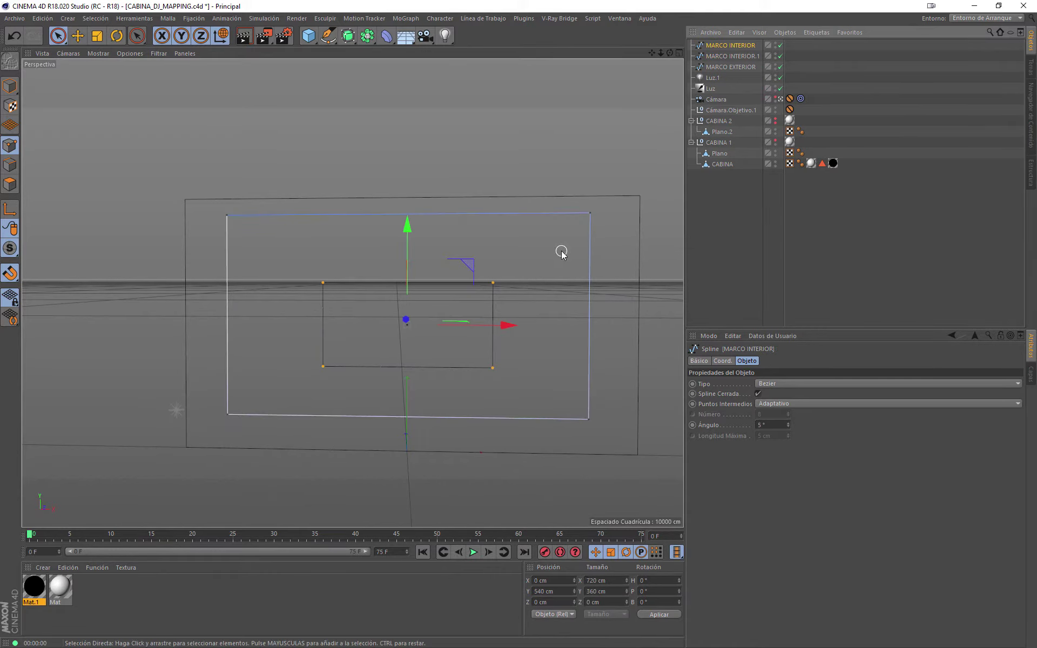
pyautogui.doubleClick(752, 55)
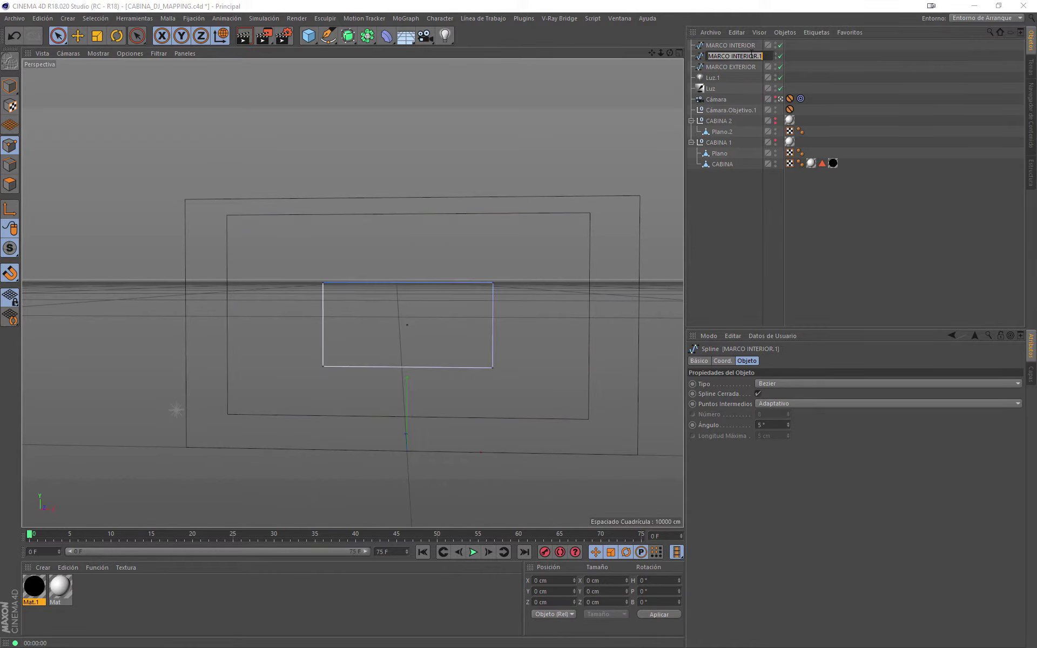
pyautogui.moveTo(766, 55); pyautogui.dragTo(732, 56)
pyautogui.write('CABINA')
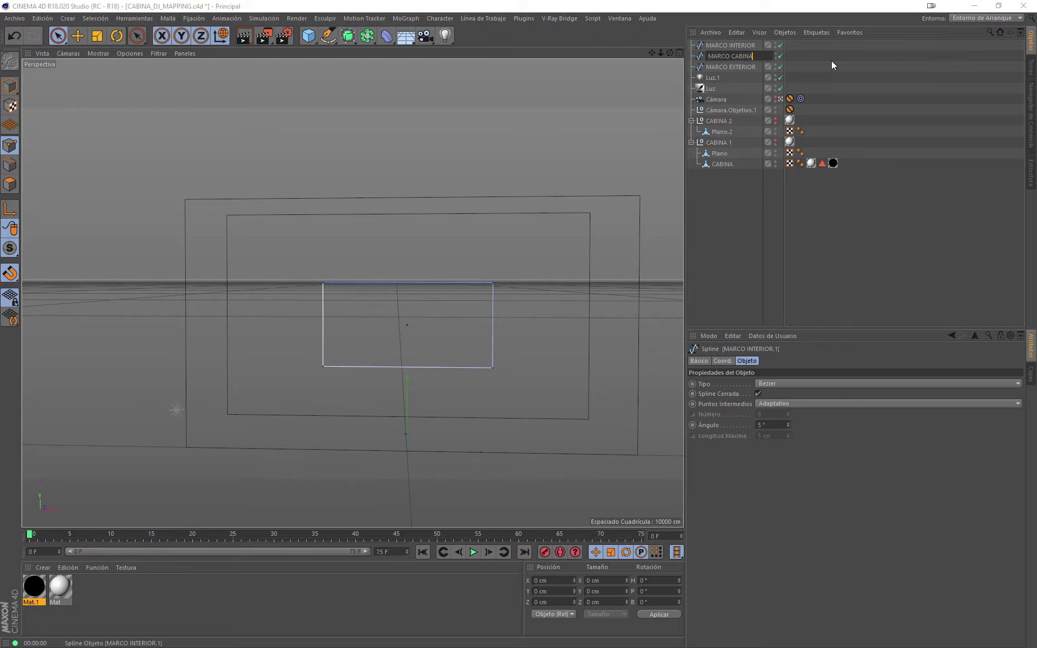
pyautogui.press('Return')
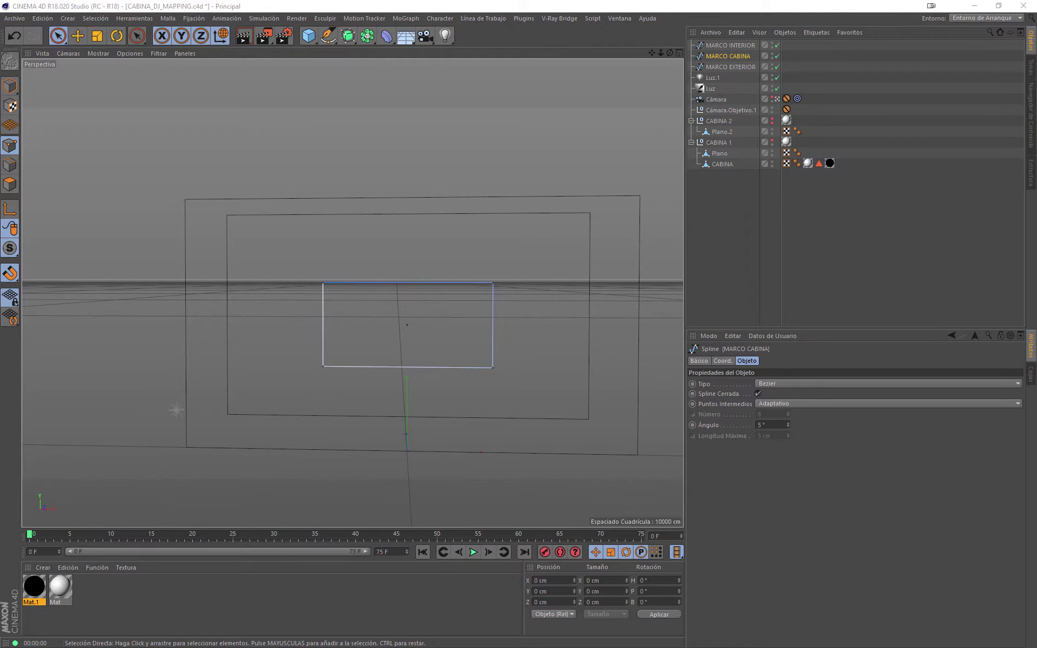
# - Return to object mode and toggle the cabin geometry to check the new MARCO CABINA outline
pyautogui.click(9, 86)
pyautogui.moveTo(270, 265)
pyautogui.keyDown('alt'); pyautogui.mouseDown()
pyautogui.moveTo(457, 325)
pyautogui.moveTo(249, 286)
pyautogui.moveTo(150, 305)
pyautogui.moveTo(394, 323)
pyautogui.moveTo(421, 303)
pyautogui.mouseUp(); pyautogui.keyUp('alt')
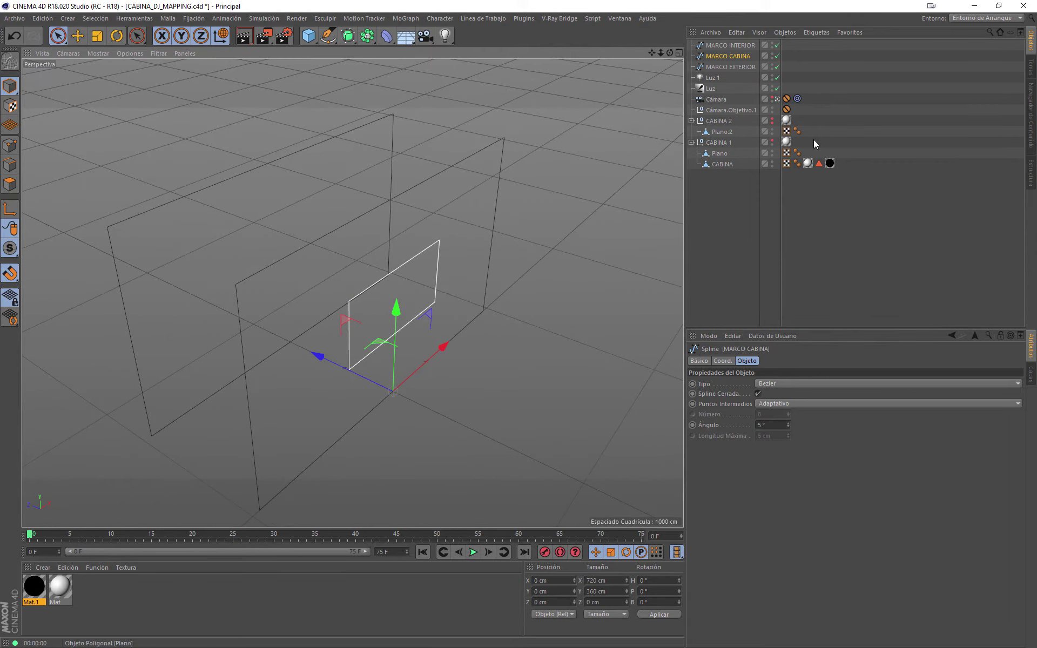
pyautogui.click(772, 139)
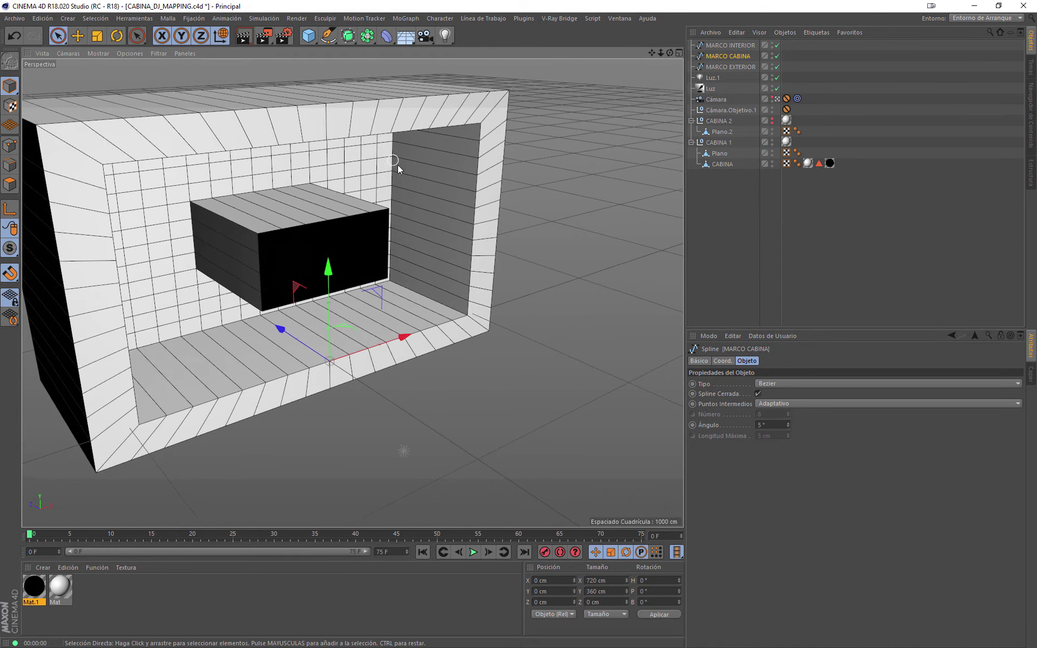
pyautogui.moveTo(398, 167)
pyautogui.keyDown('alt'); pyautogui.mouseDown()
pyautogui.moveTo(472, 216)
pyautogui.moveTo(412, 259)
pyautogui.moveTo(444, 223)
pyautogui.mouseUp(); pyautogui.keyUp('alt')
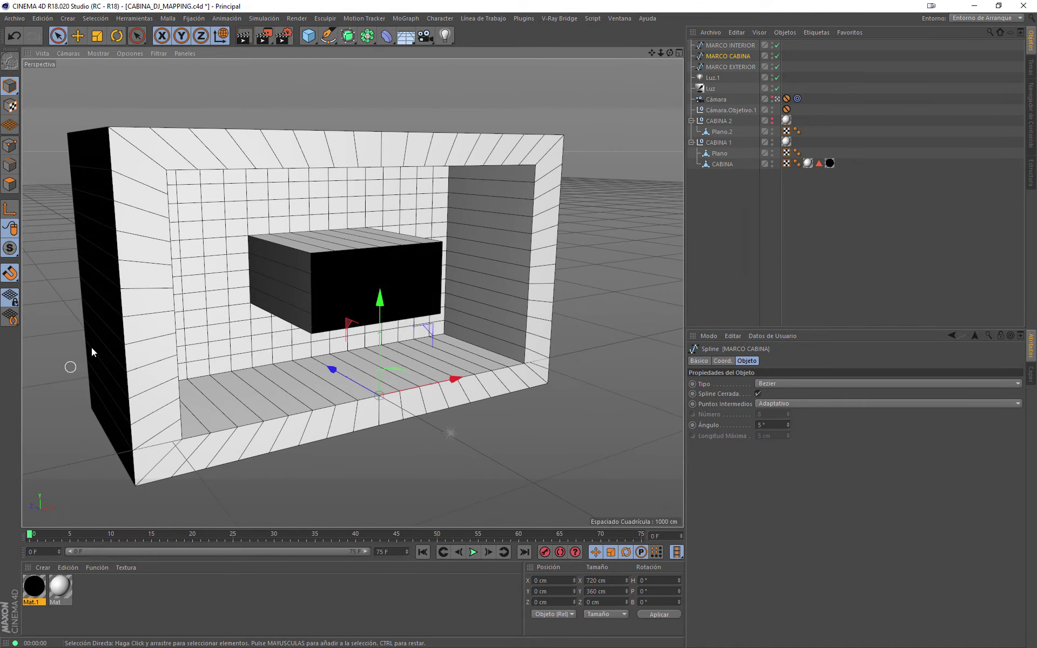
pyautogui.click(772, 139)
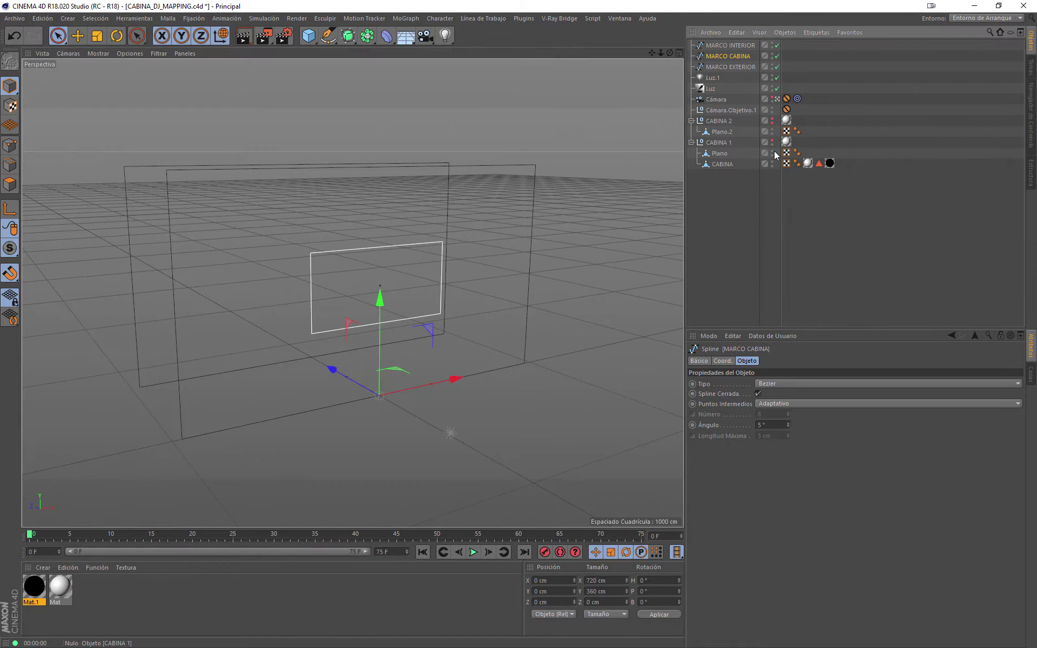
pyautogui.keyDown('alt'); pyautogui.moveTo(339, 193); pyautogui.dragTo(543, 237); pyautogui.keyUp('alt')
pyautogui.click(543, 237)
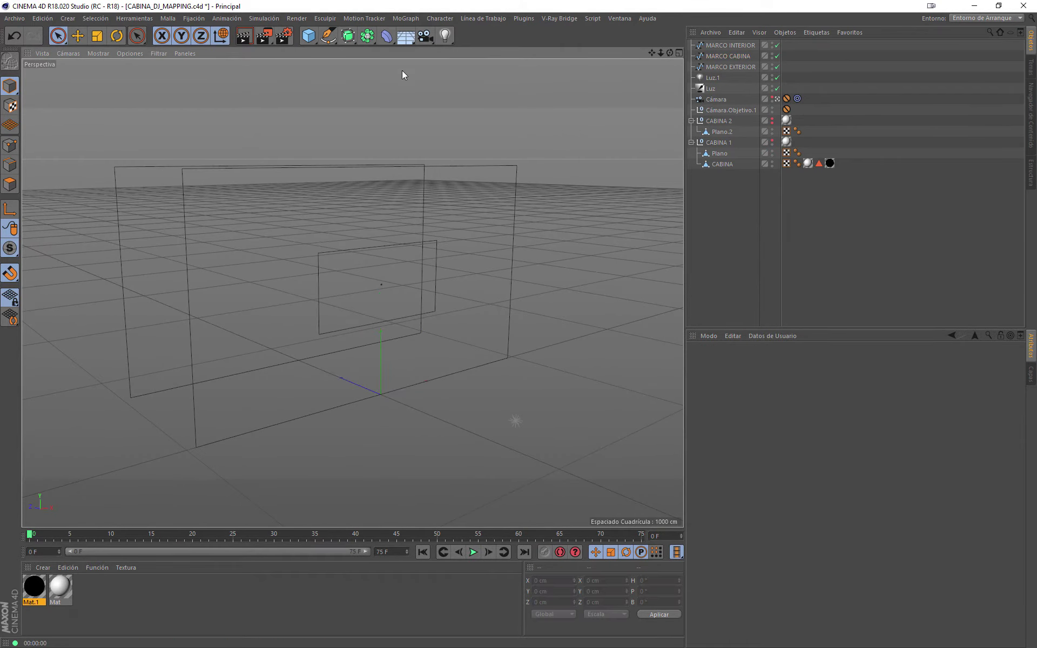
# - Add a Círculo spline from the spline palette and shrink its Radio to 10 cm
pyautogui.click(312, 38)
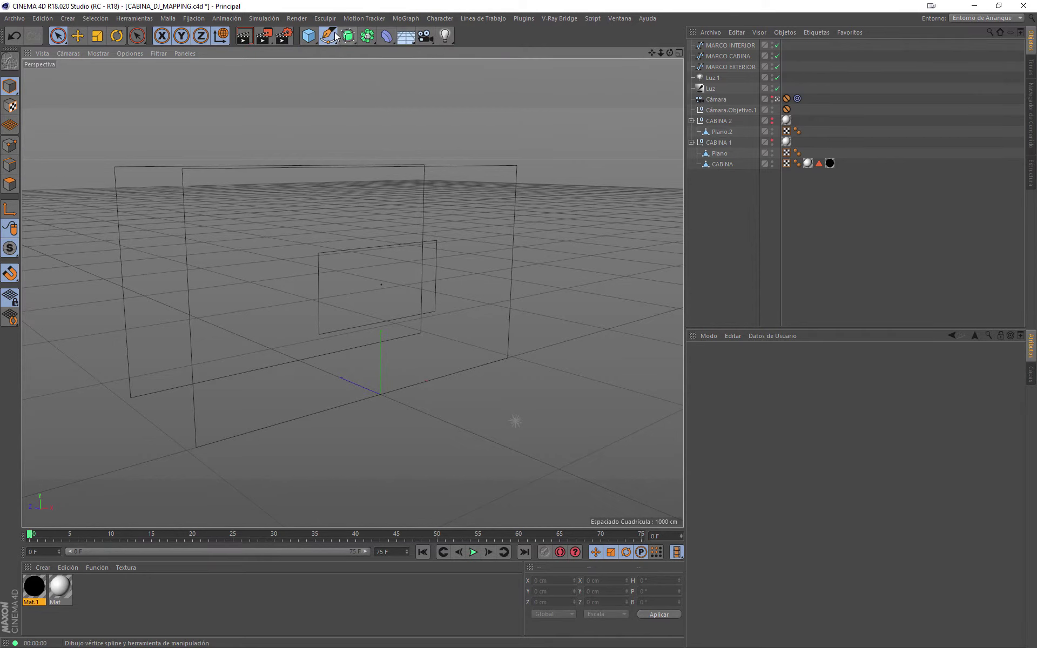
pyautogui.click(329, 36)
pyautogui.click(472, 75)
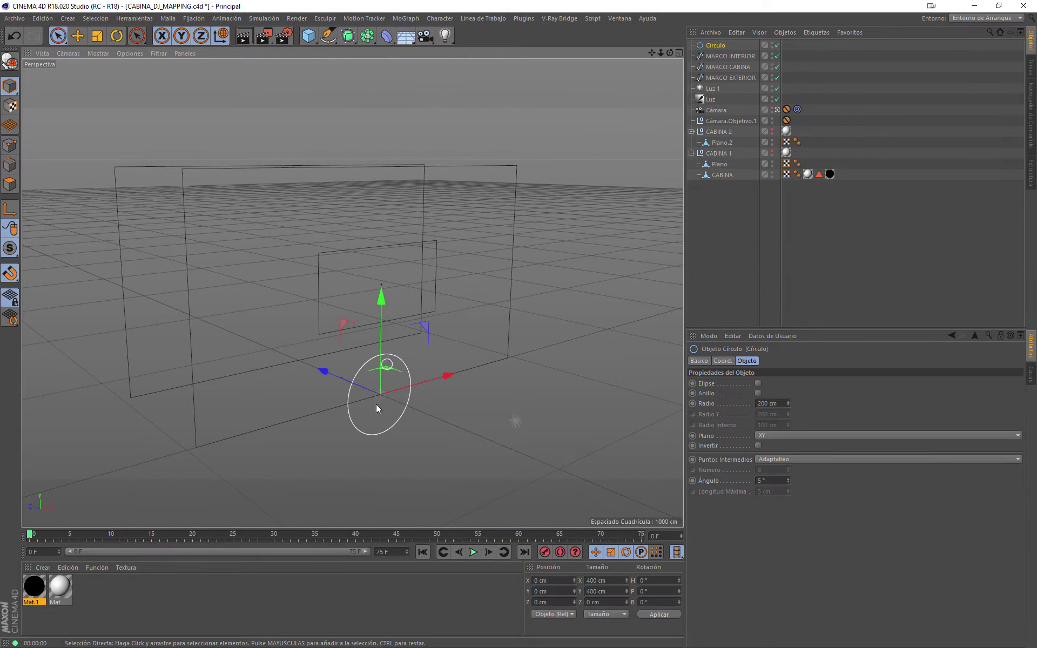
pyautogui.scroll(3, 378, 409)
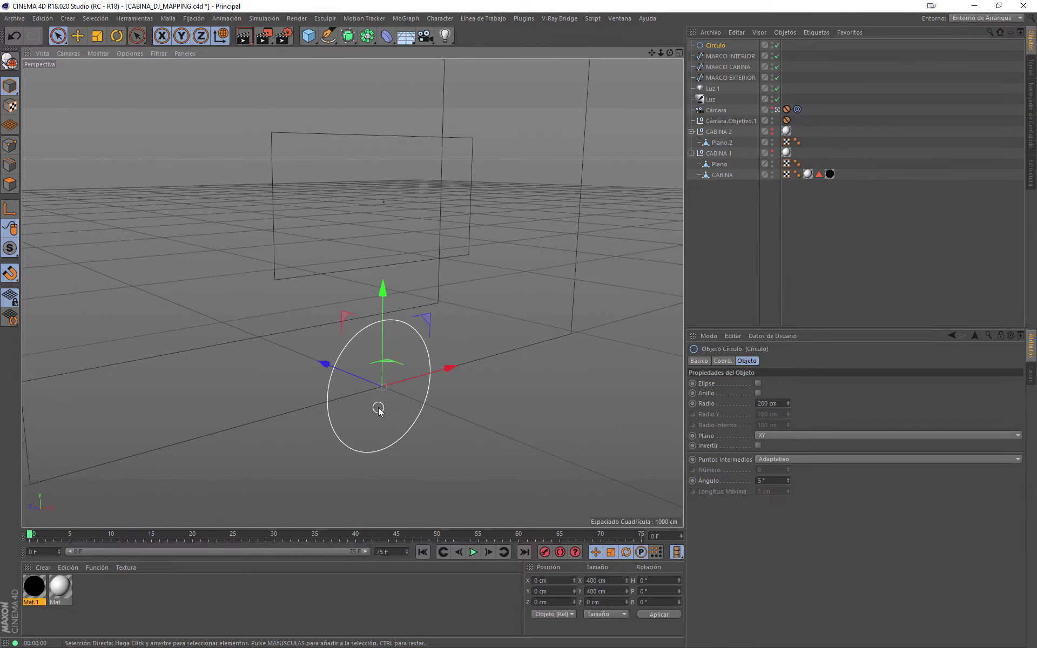
pyautogui.click(309, 36)
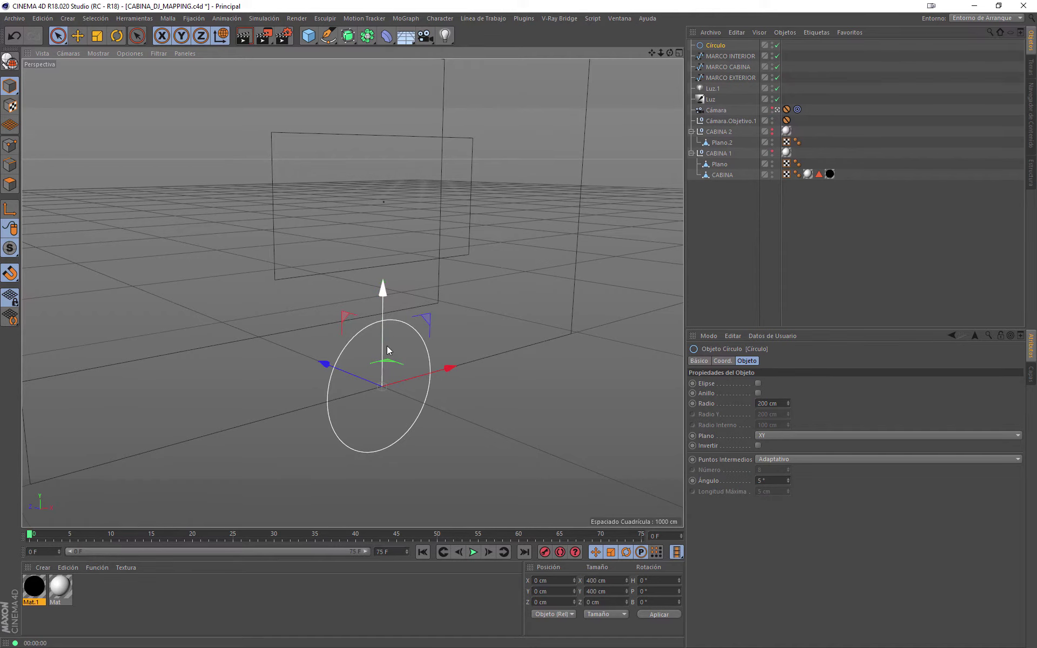
pyautogui.keyDown('alt'); pyautogui.moveTo(387, 346); pyautogui.dragTo(381, 384); pyautogui.keyUp('alt')
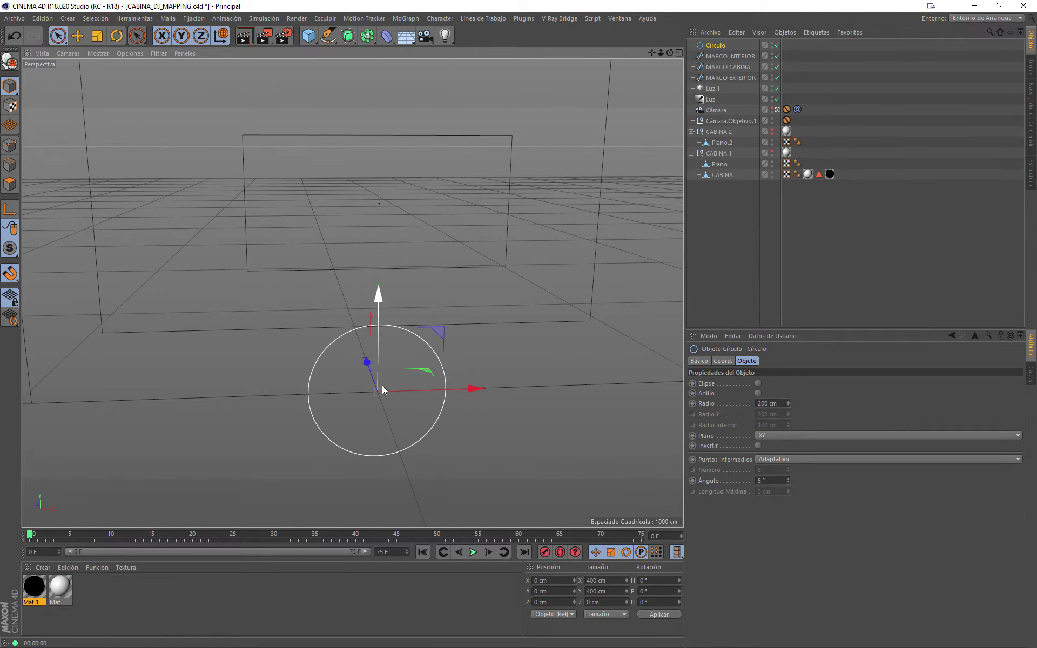
pyautogui.click(332, 37)
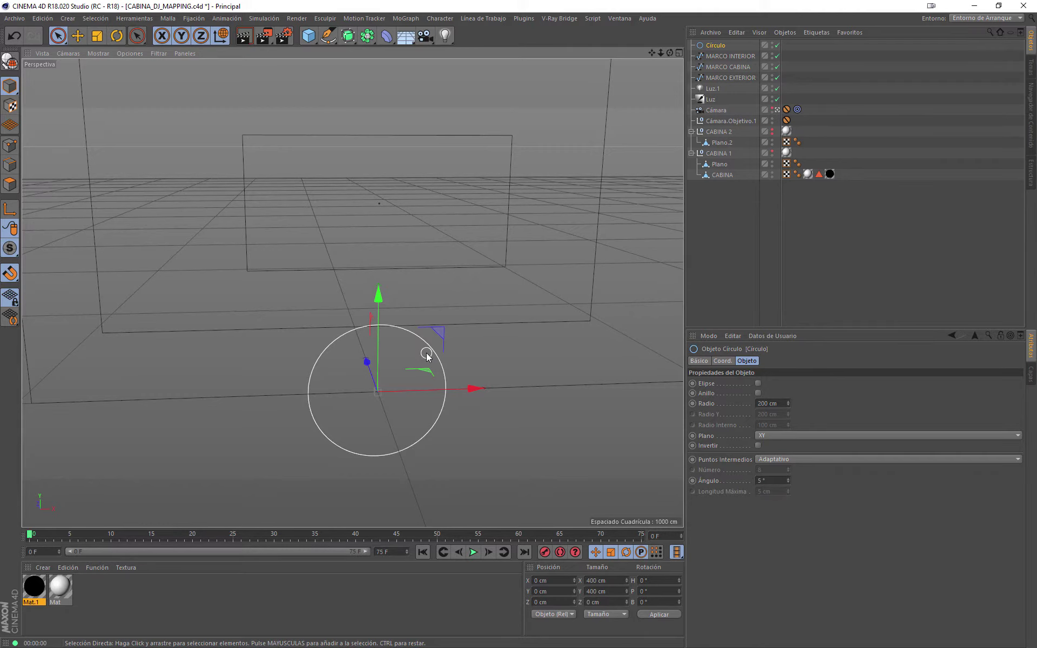
pyautogui.keyDown('alt'); pyautogui.moveTo(427, 356); pyautogui.dragTo(440, 355); pyautogui.keyUp('alt')
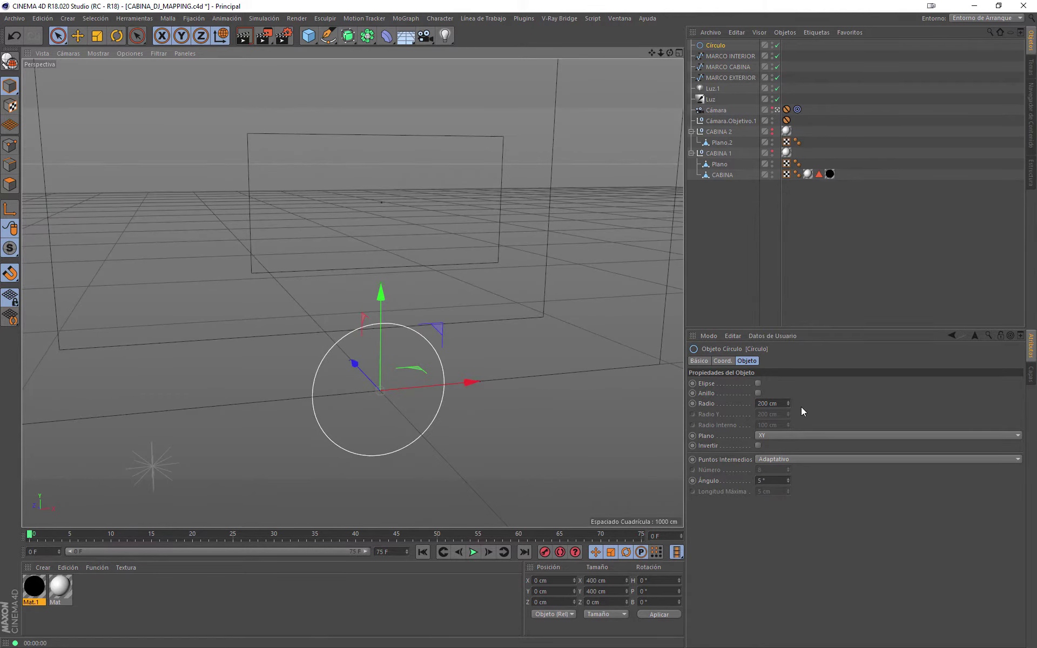
pyautogui.moveTo(788, 404)
pyautogui.mouseDown()
pyautogui.moveTo(746, 410)
pyautogui.moveTo(788, 419)
pyautogui.mouseUp()
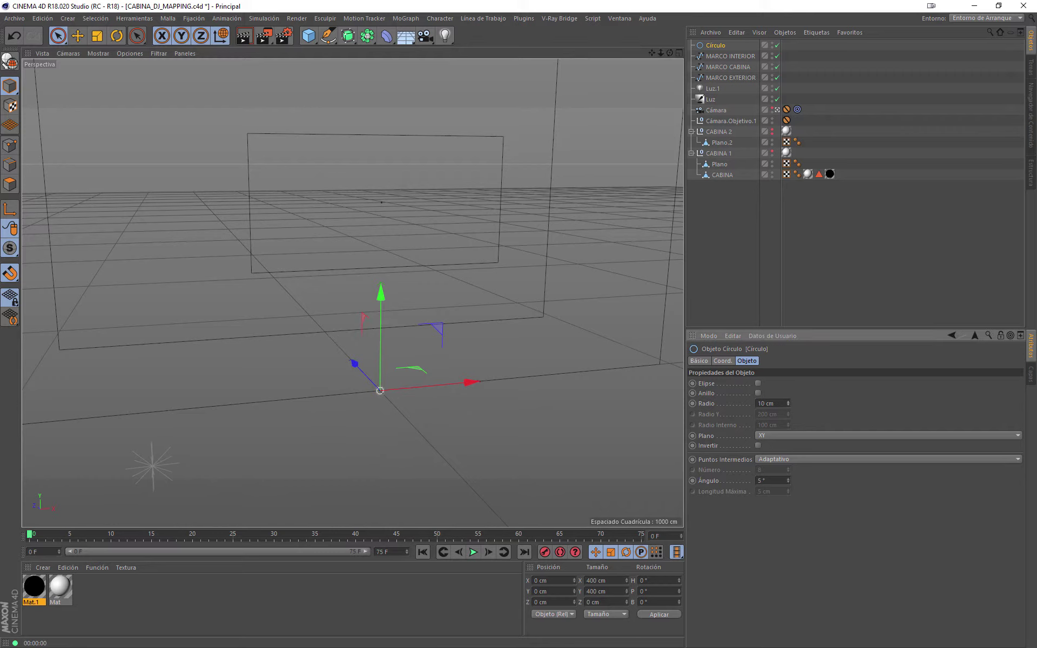
pyautogui.click(729, 186)
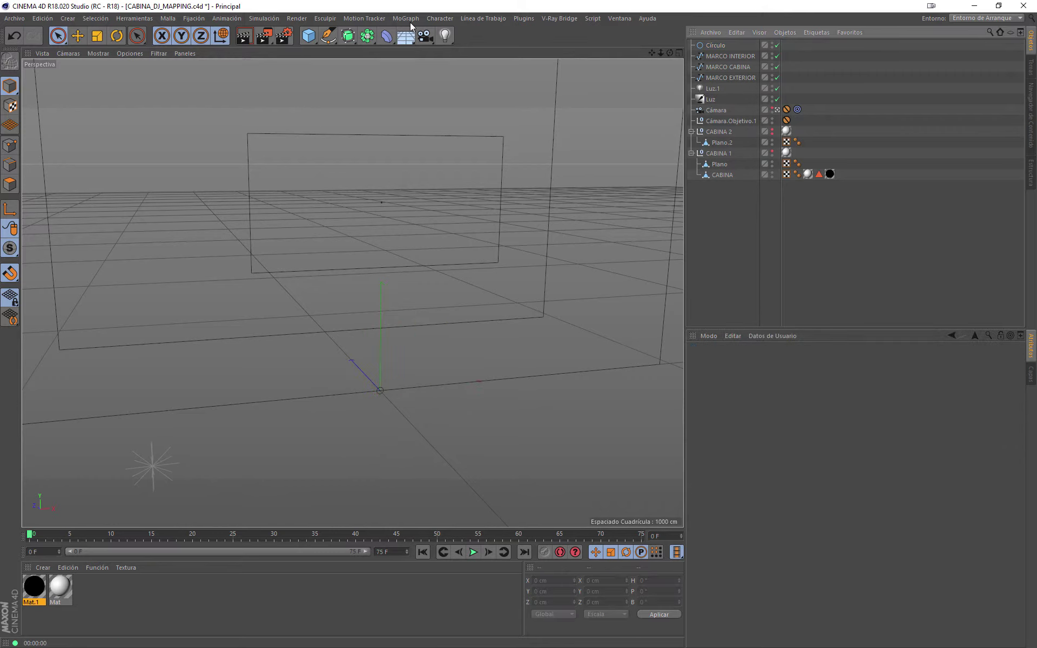
# - Add a Sweep generator and place MARCO EXTERIOR inside it
pyautogui.click(308, 35)
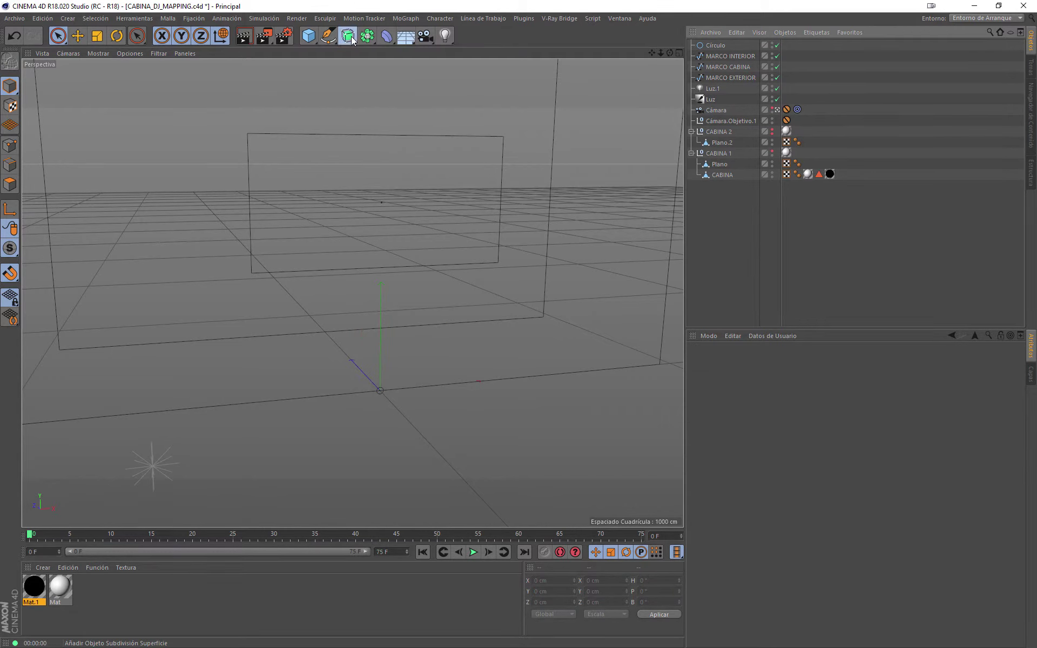
pyautogui.click(348, 36)
pyautogui.click(388, 91)
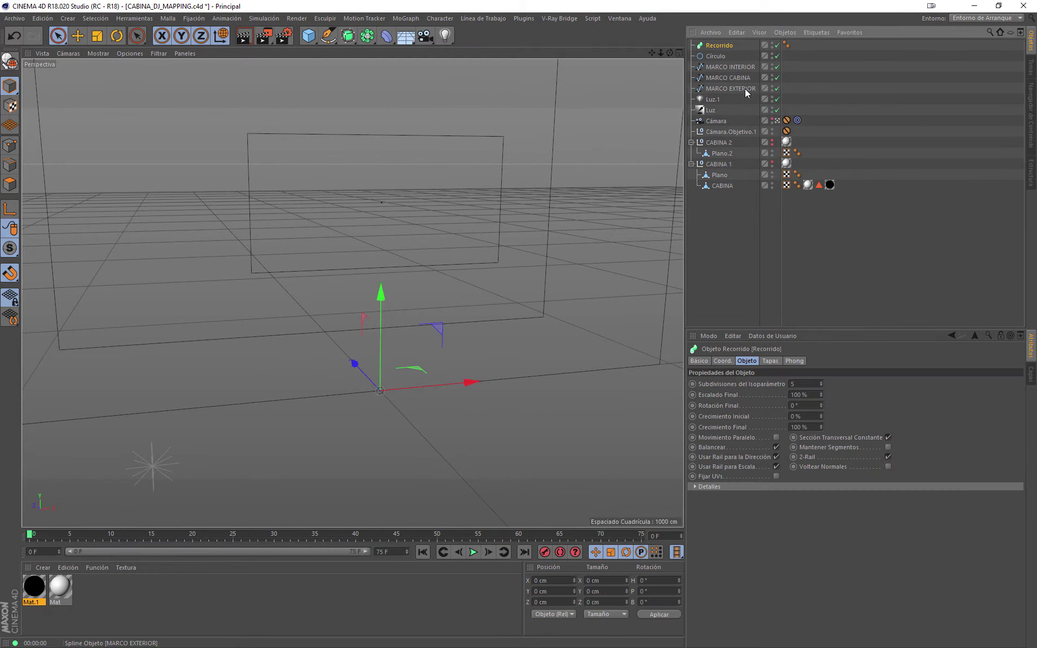
pyautogui.moveTo(741, 88); pyautogui.dragTo(728, 50)
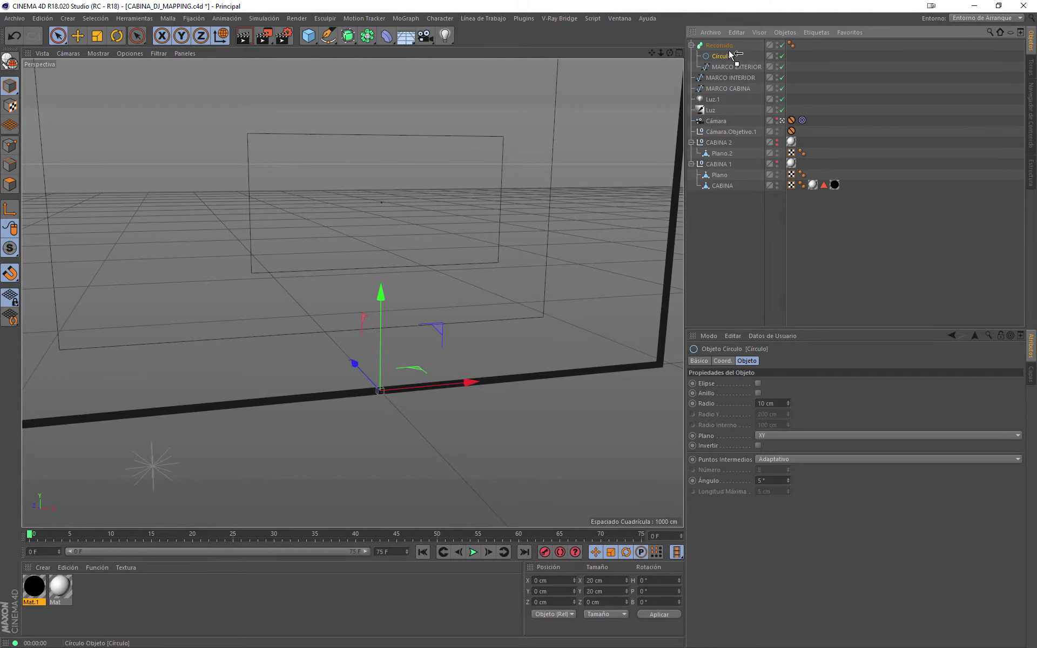
pyautogui.scroll(3, 569, 237)
pyautogui.scroll(2, 539, 269)
# - Switch the viewport to shaded display and set the Círculo profile radius to 5 cm
pyautogui.moveTo(520, 233)
pyautogui.keyDown('alt'); pyautogui.mouseDown()
pyautogui.moveTo(504, 274)
pyautogui.moveTo(430, 276)
pyautogui.moveTo(404, 250)
pyautogui.mouseUp(); pyautogui.keyUp('alt')
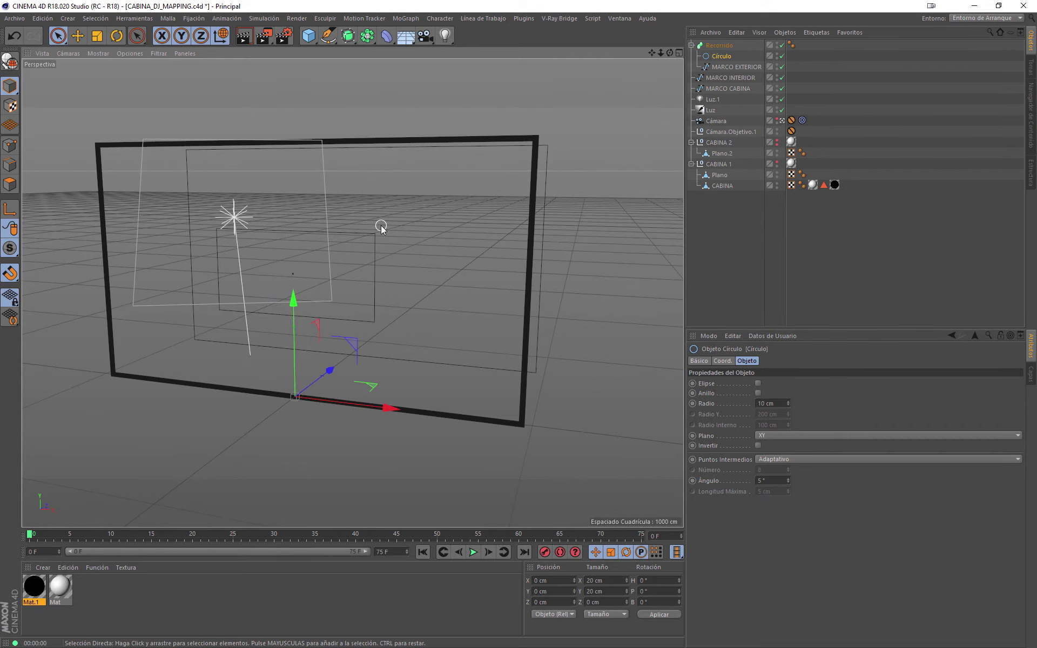
pyautogui.keyDown('alt'); pyautogui.moveTo(423, 308); pyautogui.dragTo(433, 248); pyautogui.keyUp('alt')
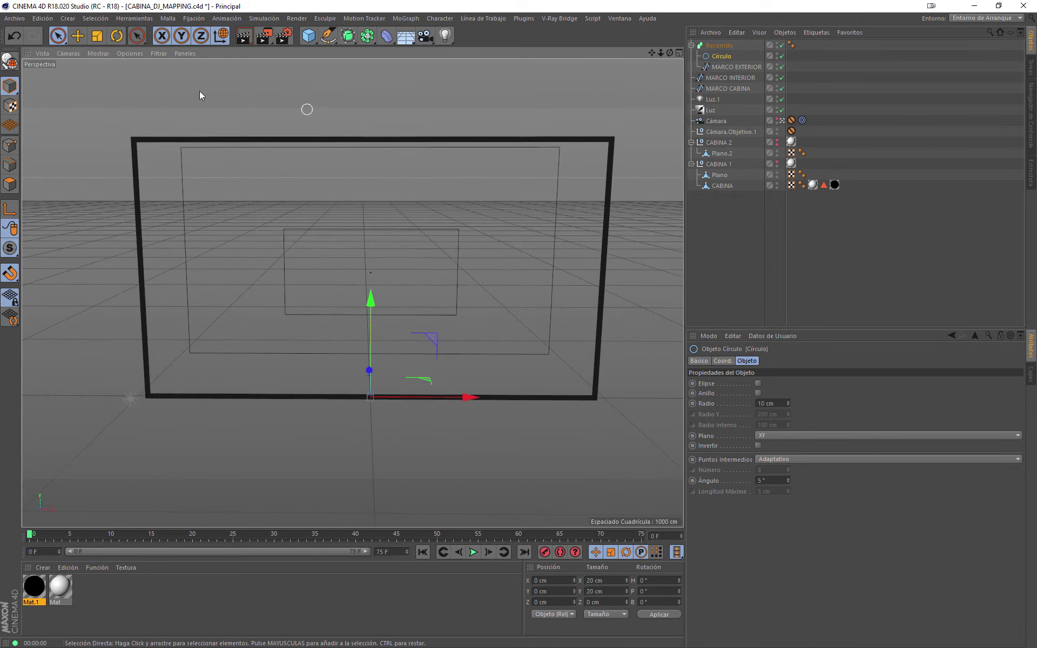
pyautogui.click(94, 53)
pyautogui.click(116, 68)
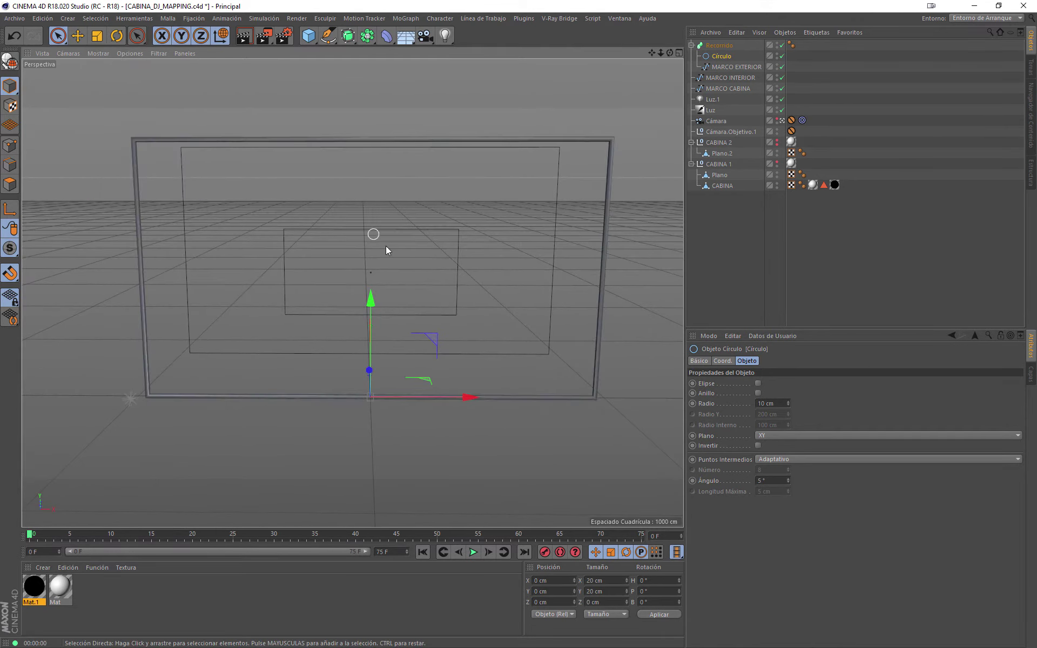
pyautogui.moveTo(549, 255)
pyautogui.keyDown('alt'); pyautogui.mouseDown()
pyautogui.moveTo(514, 259)
pyautogui.moveTo(529, 244)
pyautogui.mouseUp(); pyautogui.keyUp('alt')
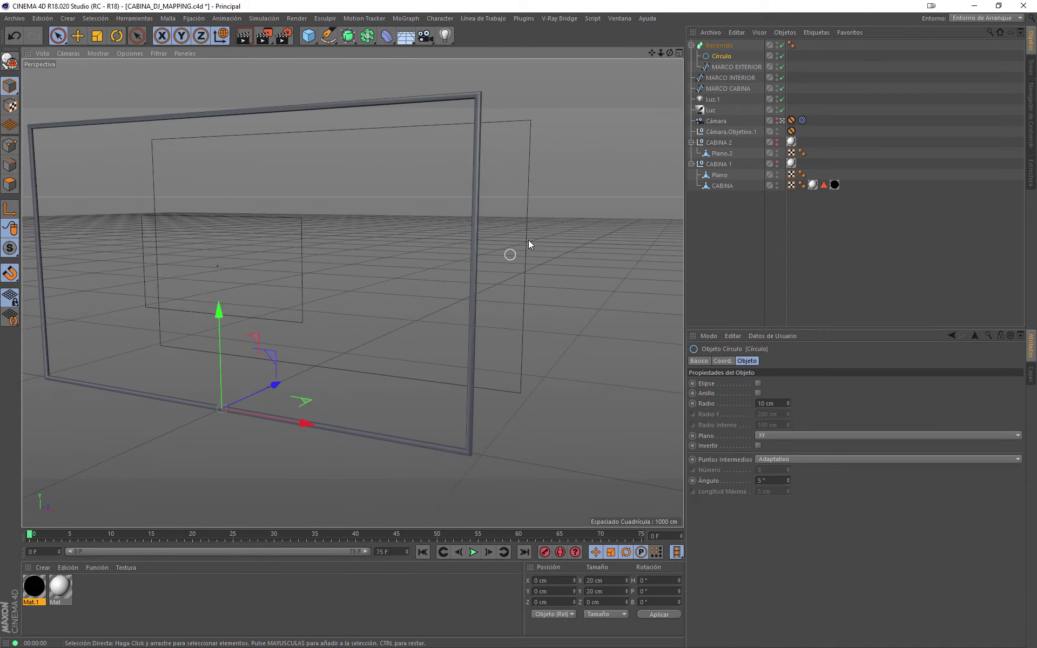
pyautogui.click(788, 405)
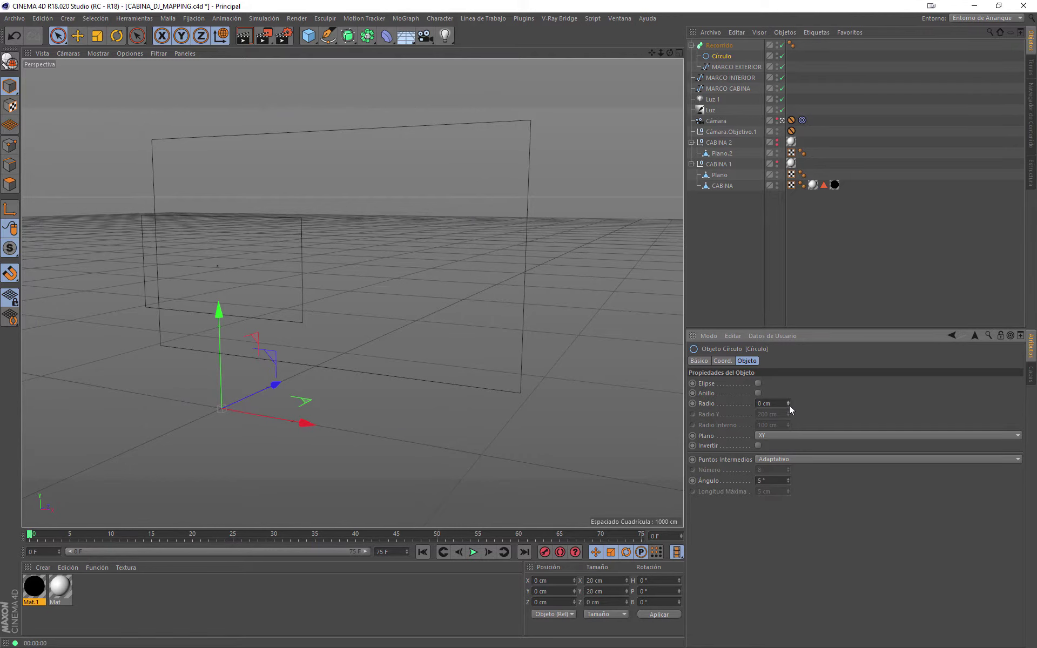
pyautogui.moveTo(788, 404); pyautogui.dragTo(788, 400)
pyautogui.moveTo(500, 383)
pyautogui.keyDown('alt'); pyautogui.mouseDown()
pyautogui.moveTo(335, 343)
pyautogui.moveTo(283, 296)
pyautogui.moveTo(440, 308)
pyautogui.moveTo(452, 336)
pyautogui.moveTo(418, 318)
pyautogui.moveTo(432, 311)
pyautogui.mouseUp(); pyautogui.keyUp('alt')
# - Show CABINA 1 and create a new material Mat.2 with a bright red colour
pyautogui.click(777, 163)
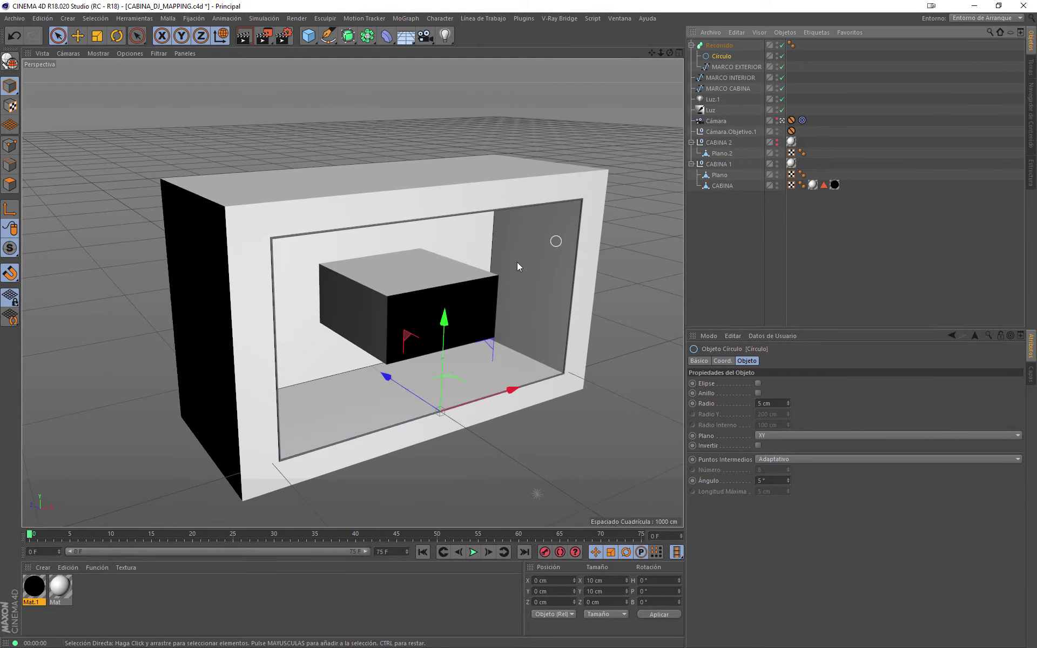
pyautogui.moveTo(517, 261)
pyautogui.keyDown('alt'); pyautogui.mouseDown()
pyautogui.moveTo(416, 287)
pyautogui.moveTo(403, 270)
pyautogui.moveTo(190, 579)
pyautogui.mouseUp(); pyautogui.keyUp('alt')
pyautogui.doubleClick(176, 599)
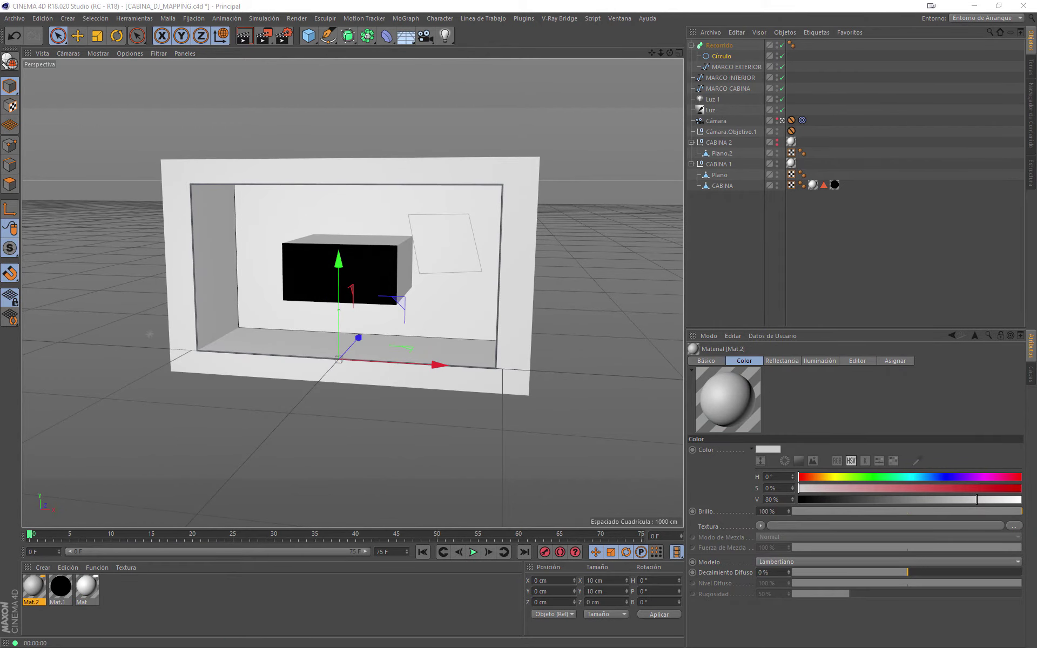
pyautogui.doubleClick(33, 586)
pyautogui.moveTo(455, 141); pyautogui.dragTo(533, 138)
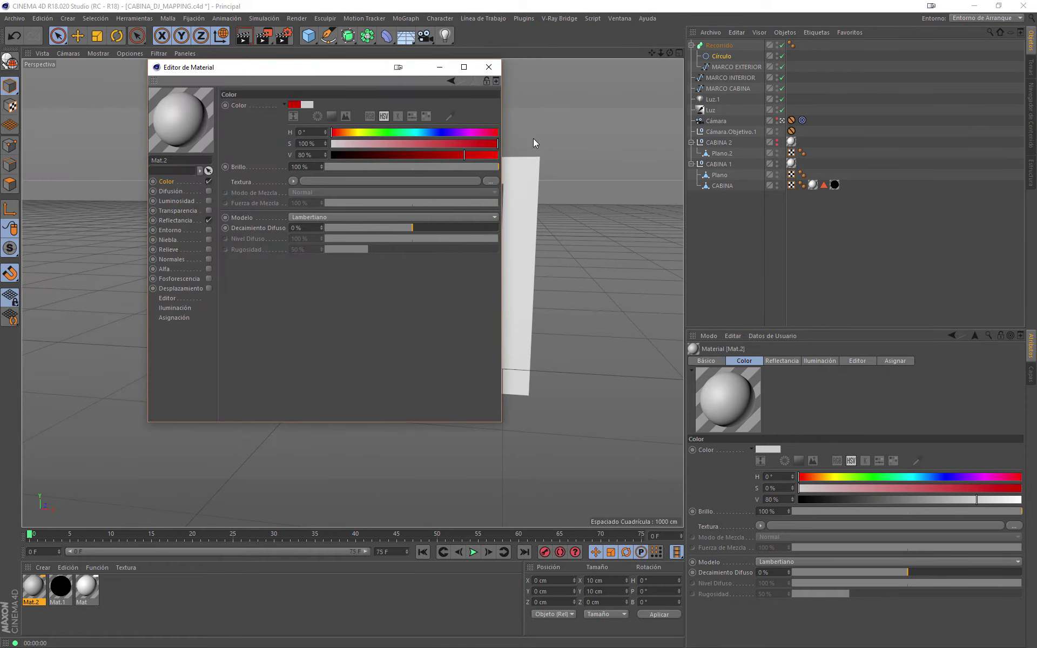
pyautogui.click(491, 155)
pyautogui.click(489, 70)
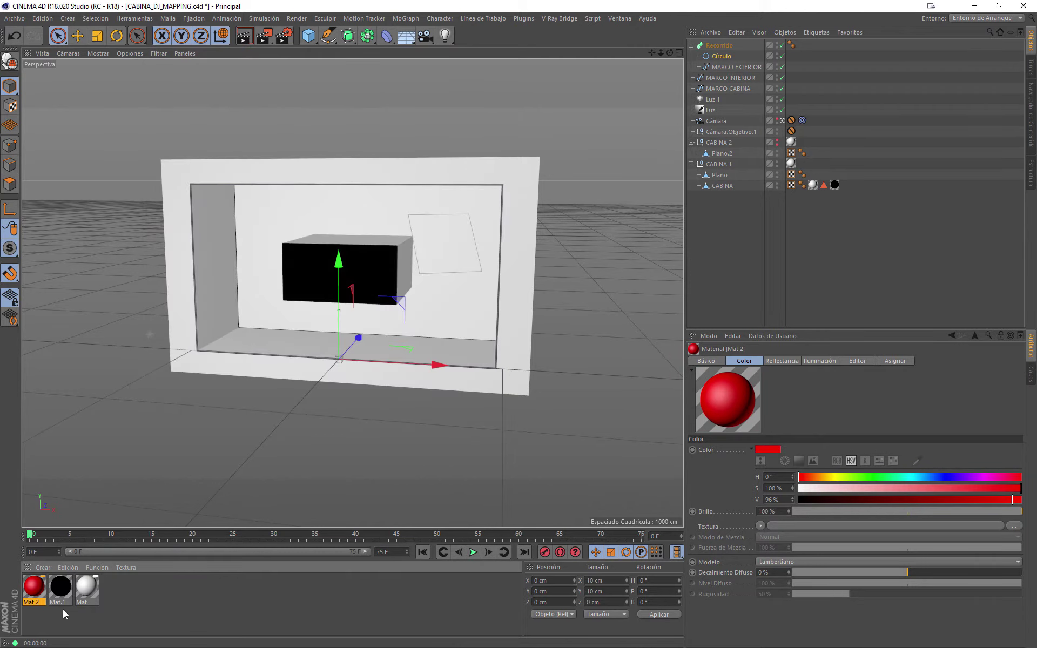
# - Apply Mat.2 to the Recorrido sweep so the frame tube turns red
pyautogui.moveTo(33, 596); pyautogui.dragTo(729, 49)
pyautogui.moveTo(729, 50); pyautogui.dragTo(729, 49)
pyautogui.scroll(3, 400, 259)
pyautogui.scroll(3, 400, 256)
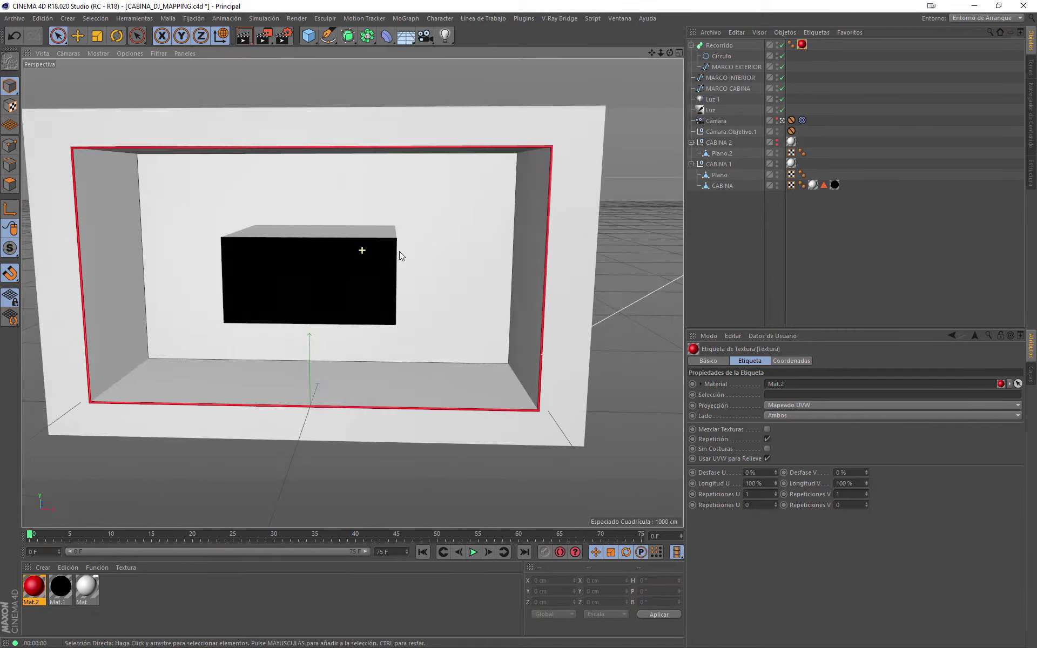
pyautogui.moveTo(400, 252)
pyautogui.keyDown('alt'); pyautogui.mouseDown()
pyautogui.moveTo(437, 274)
pyautogui.moveTo(407, 263)
pyautogui.moveTo(413, 256)
pyautogui.mouseUp(); pyautogui.keyUp('alt')
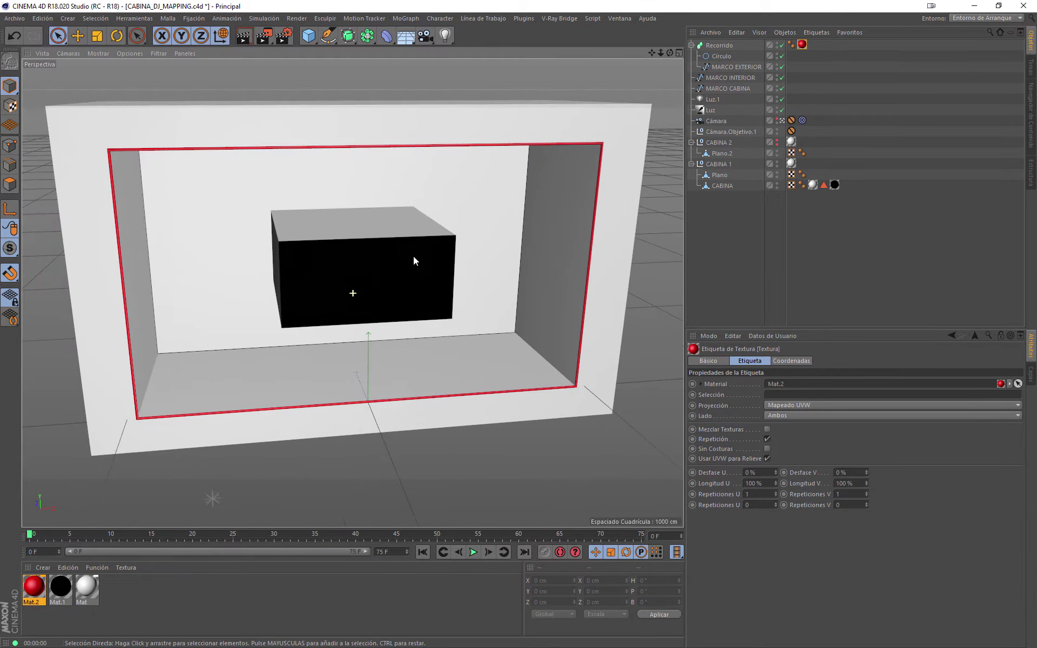
# - Move MARCO EXTERIOR out of Recorrido and select it together with MARCO INTERIOR and MARCO CABINA
pyautogui.click(691, 45)
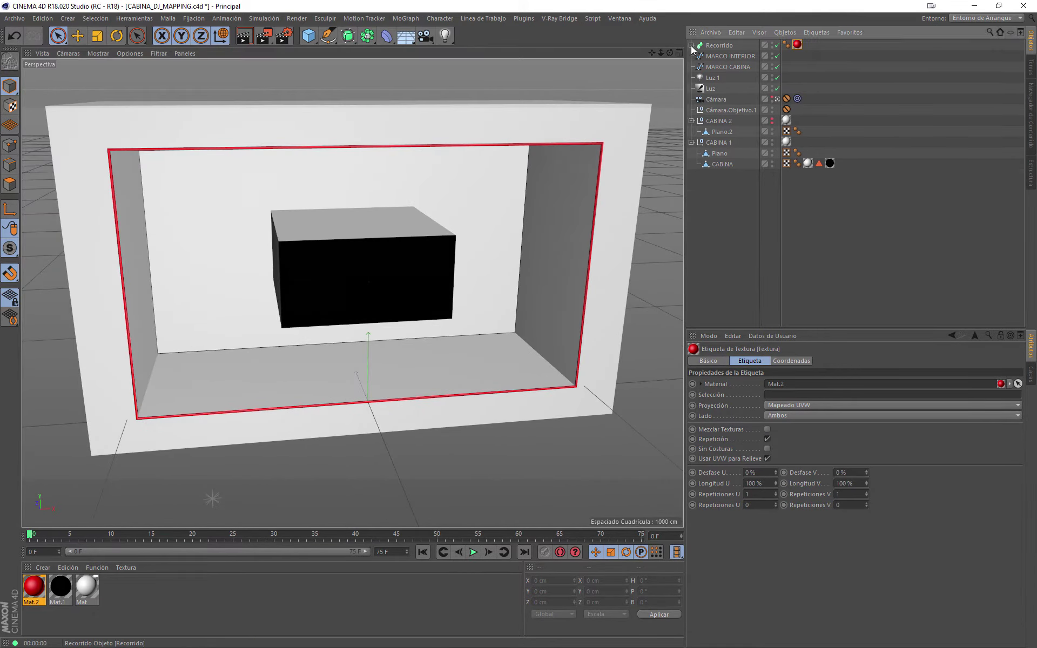
pyautogui.click(725, 57)
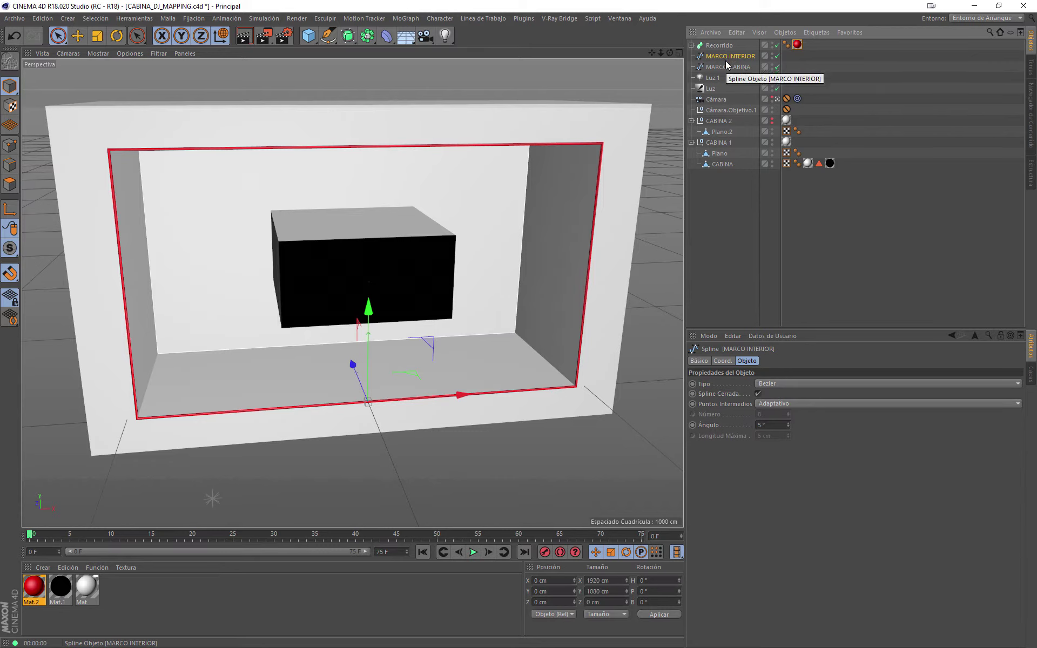
pyautogui.click(726, 67)
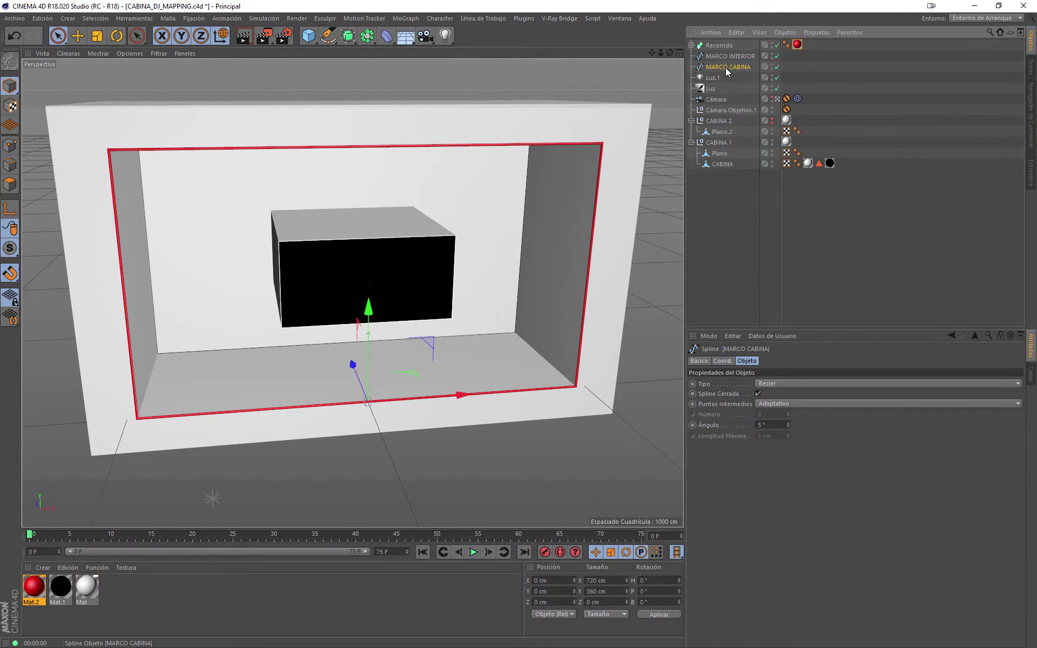
pyautogui.click(692, 45)
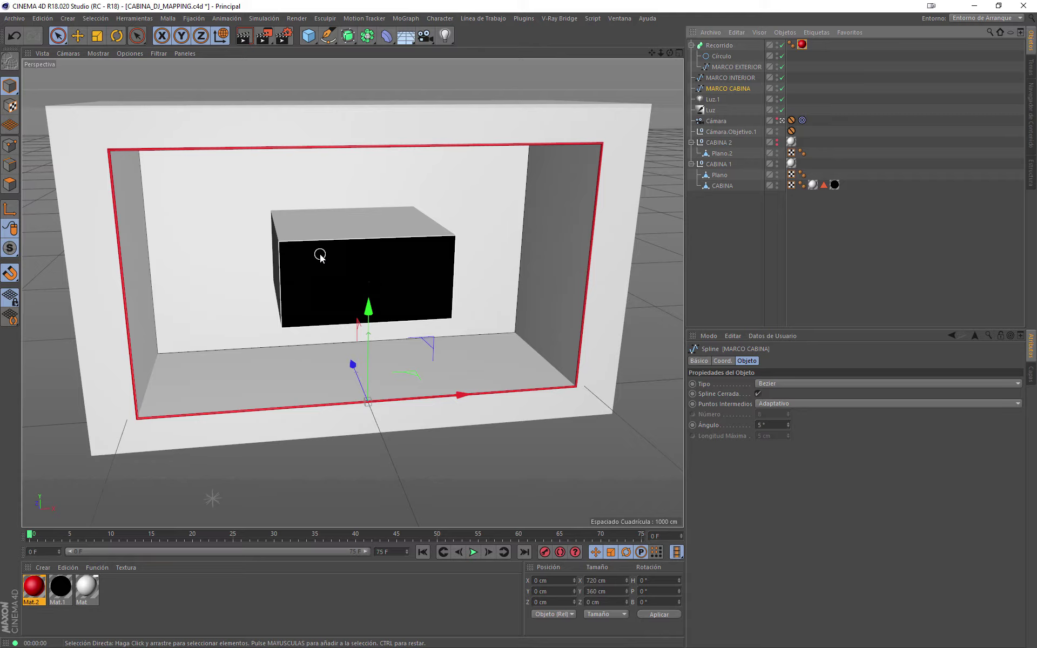
pyautogui.moveTo(728, 63); pyautogui.dragTo(723, 75)
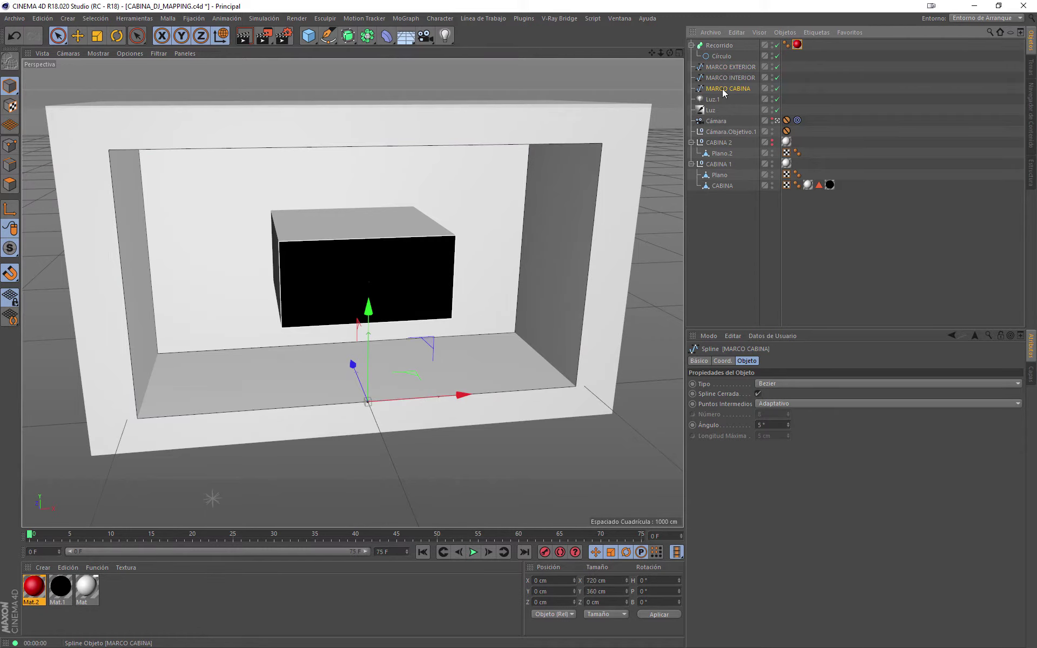
pyautogui.keyDown('shift'); pyautogui.click(724, 78); pyautogui.keyUp('shift')
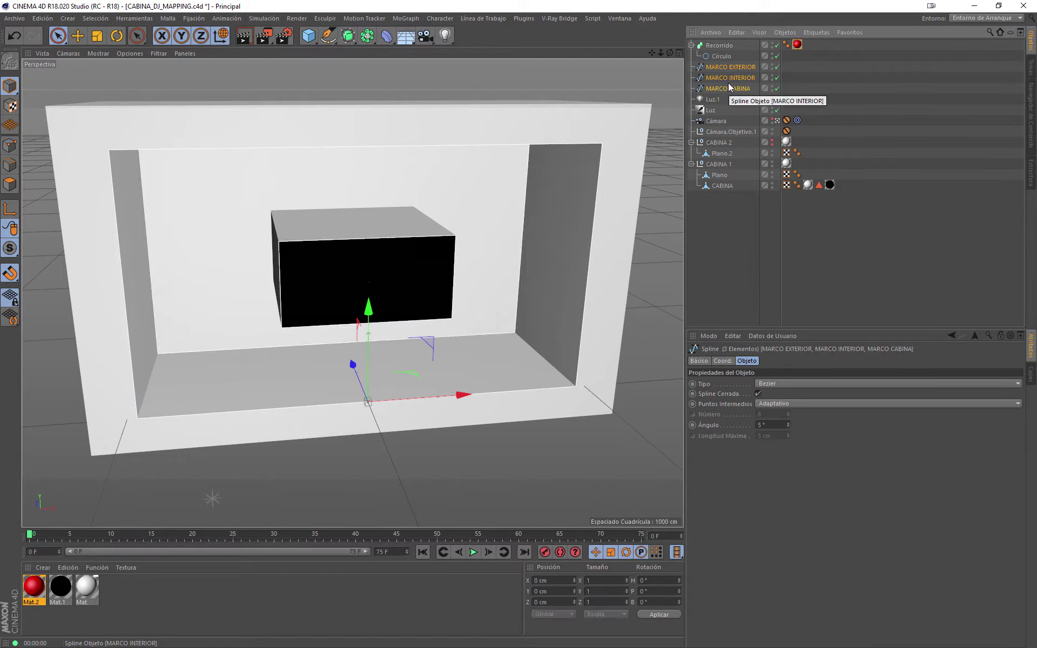
pyautogui.rightClick(732, 88)
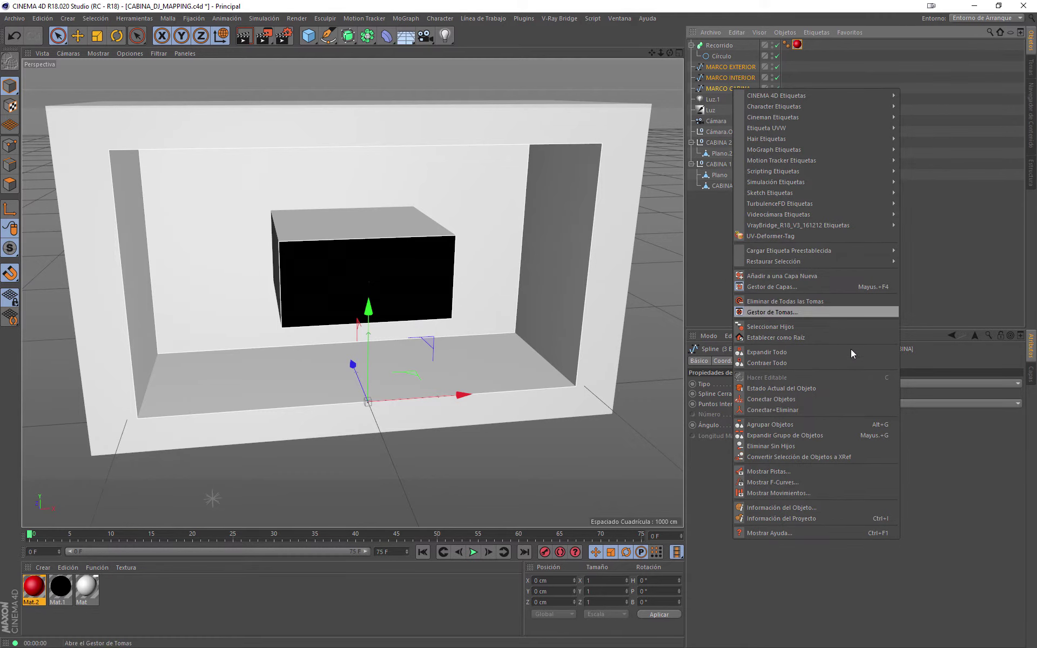
# - Join the three frame splines with Conectar Objetos+Eliminar, name the result MARCO, and put it in Recorrido
pyautogui.click(796, 412)
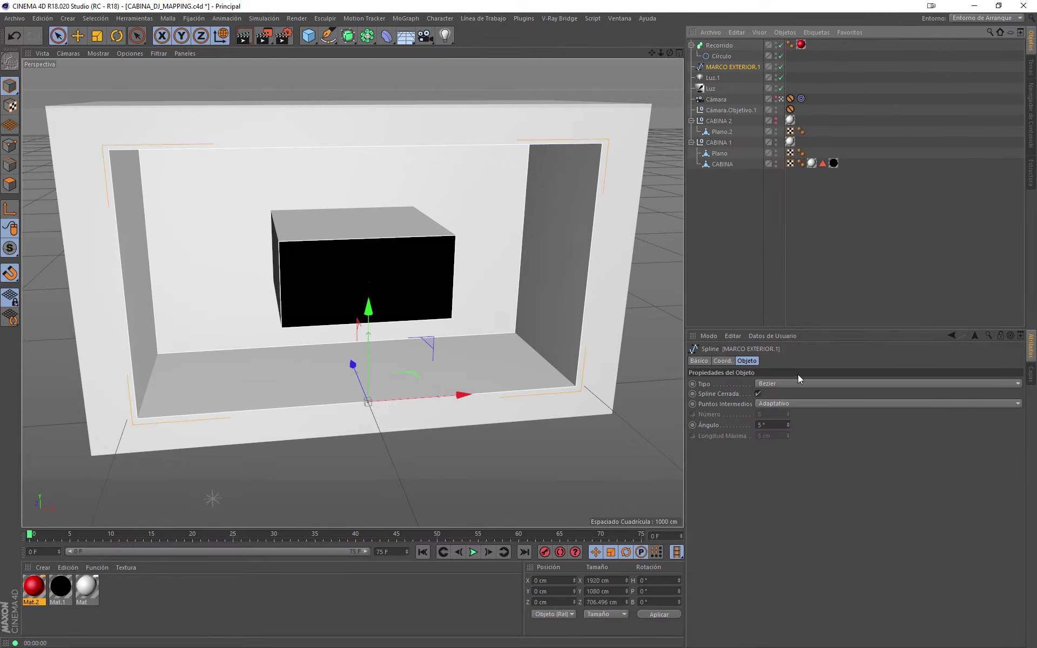
pyautogui.doubleClick(736, 66)
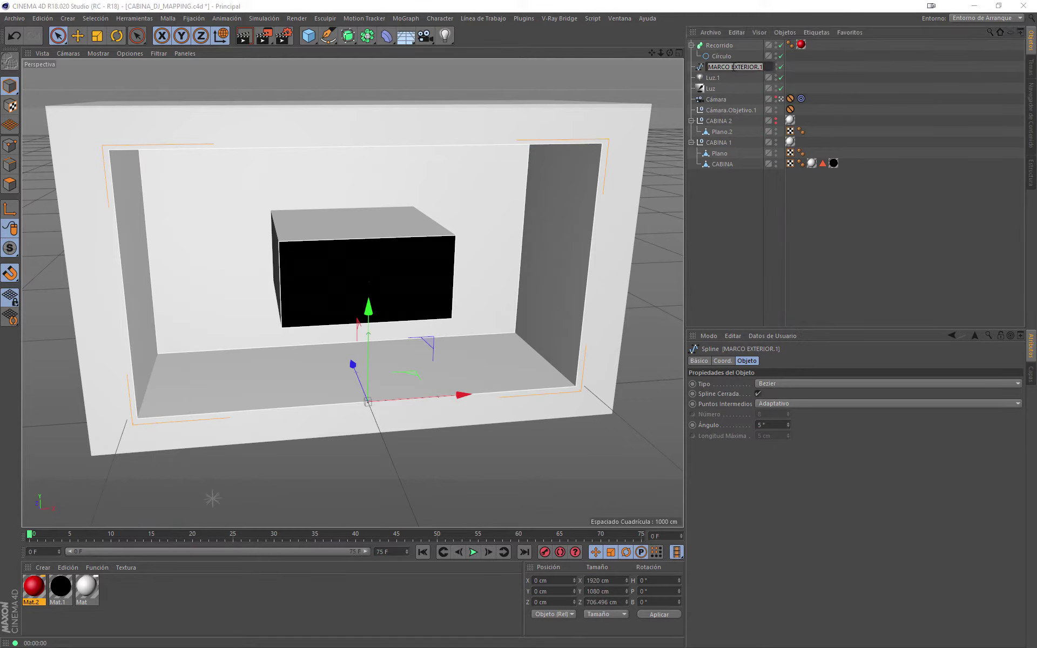
pyautogui.moveTo(733, 67); pyautogui.dragTo(776, 67)
pyautogui.press('BackSpace')
pyautogui.press('Return')
pyautogui.moveTo(734, 69); pyautogui.dragTo(728, 52)
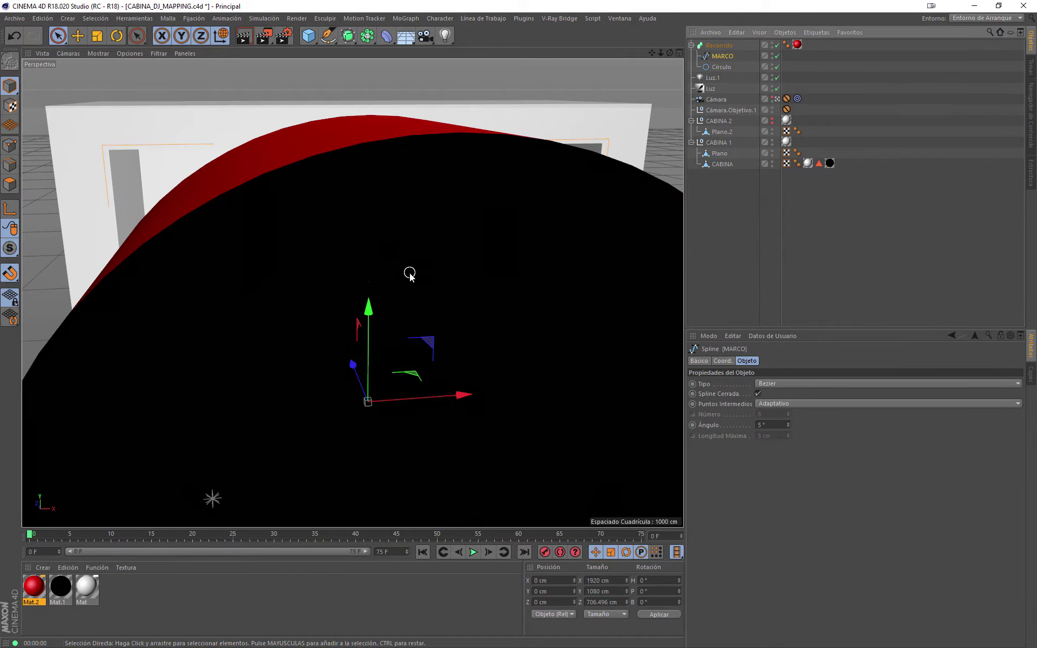
pyautogui.scroll(-5, 409, 274)
pyautogui.scroll(-3, 410, 274)
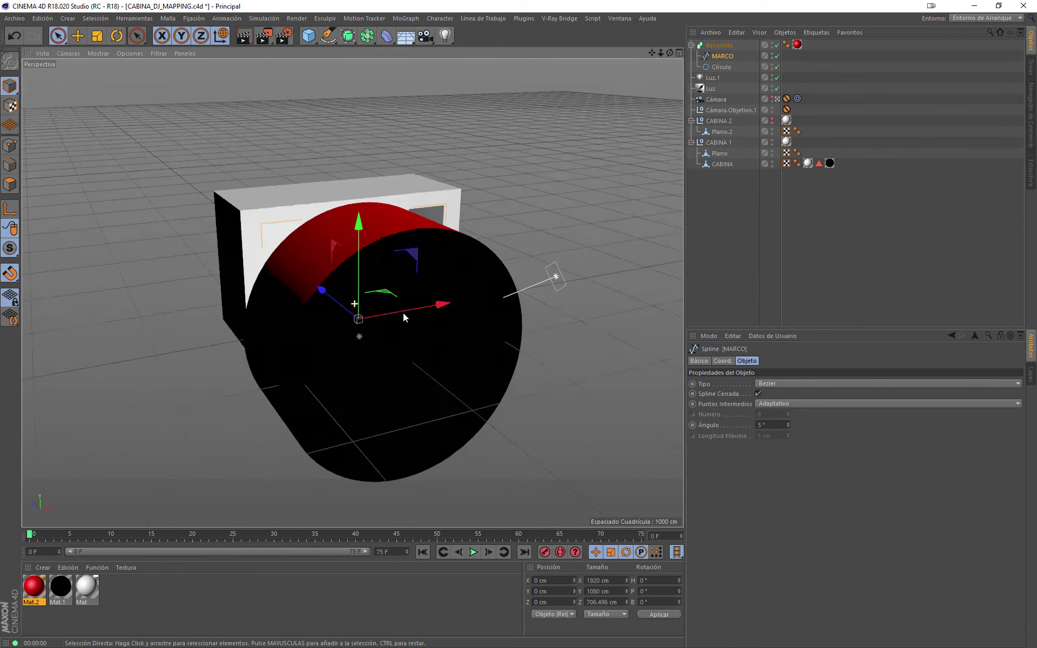
pyautogui.scroll(-2, 403, 313)
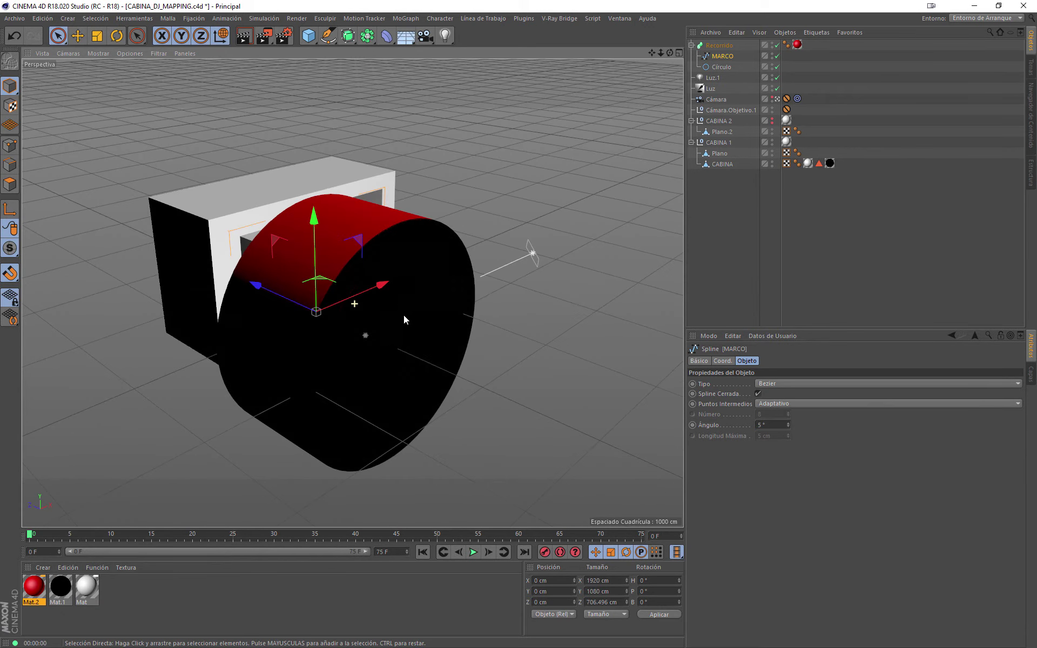
# - Move Círculo above MARCO in Recorrido and maximise the front view from the four-view layout
pyautogui.click(723, 68)
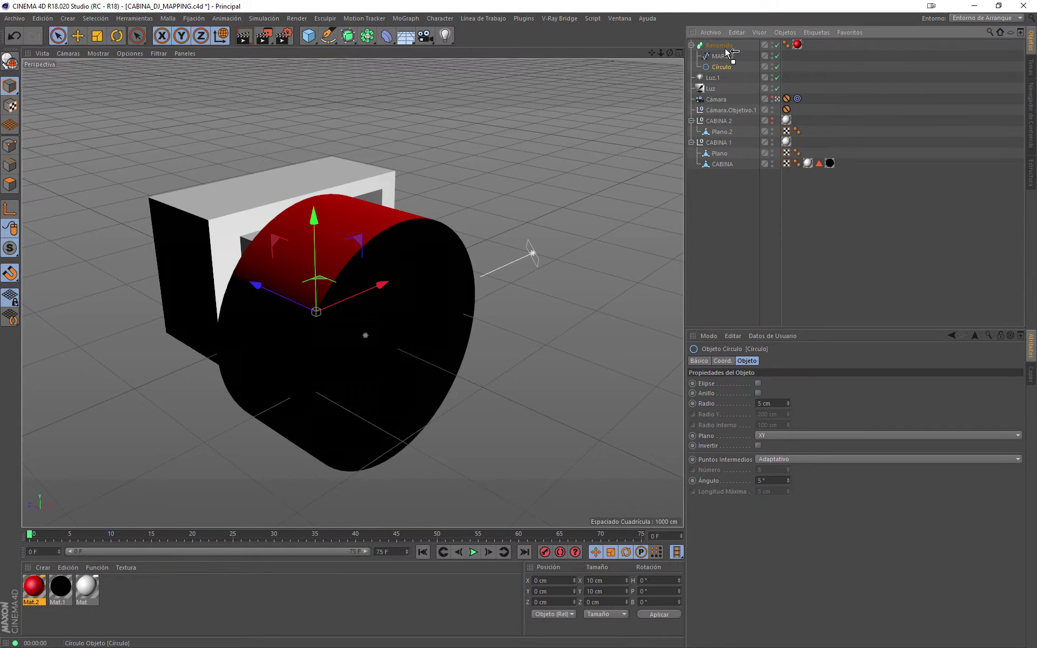
pyautogui.moveTo(723, 67); pyautogui.dragTo(724, 52)
pyautogui.scroll(3, 319, 244)
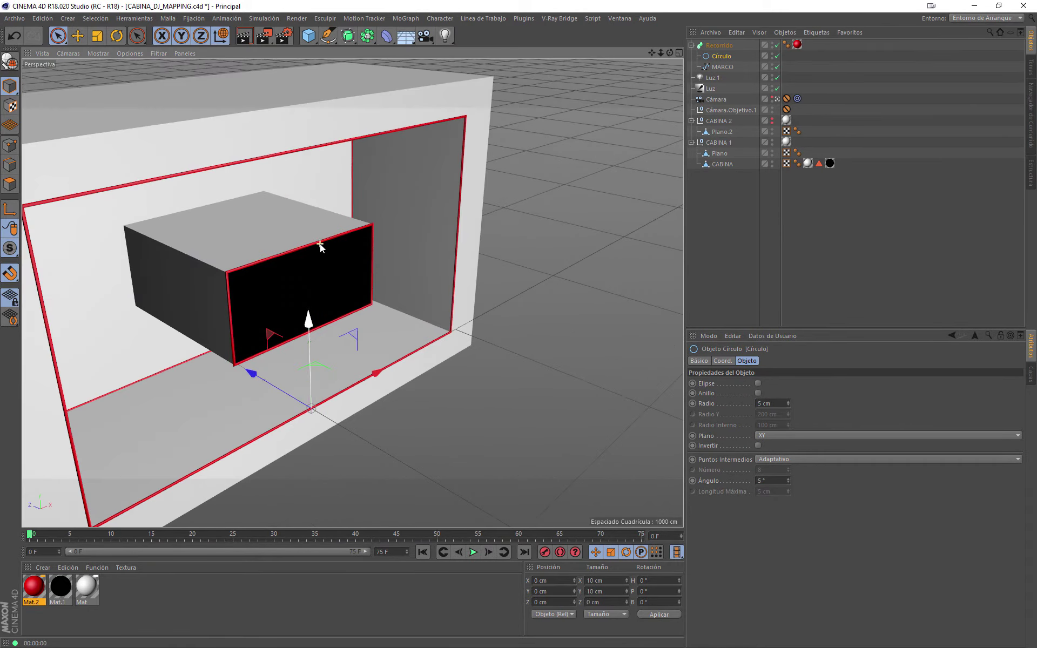
pyautogui.moveTo(320, 244)
pyautogui.keyDown('alt'); pyautogui.mouseDown()
pyautogui.moveTo(251, 194)
pyautogui.moveTo(345, 218)
pyautogui.moveTo(317, 233)
pyautogui.moveTo(345, 230)
pyautogui.moveTo(399, 393)
pyautogui.mouseUp(); pyautogui.keyUp('alt')
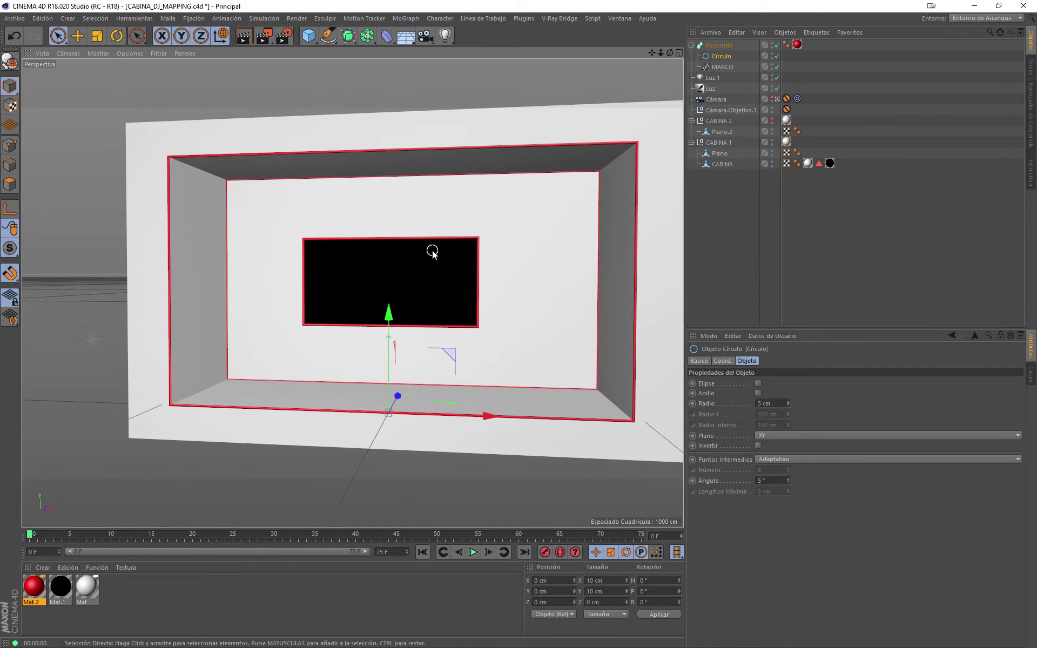
pyautogui.scroll(-1, 520, 272)
pyautogui.scroll(2, 481, 281)
pyautogui.moveTo(481, 281)
pyautogui.keyDown('alt'); pyautogui.mouseDown()
pyautogui.moveTo(517, 290)
pyautogui.moveTo(485, 293)
pyautogui.mouseUp(); pyautogui.keyUp('alt')
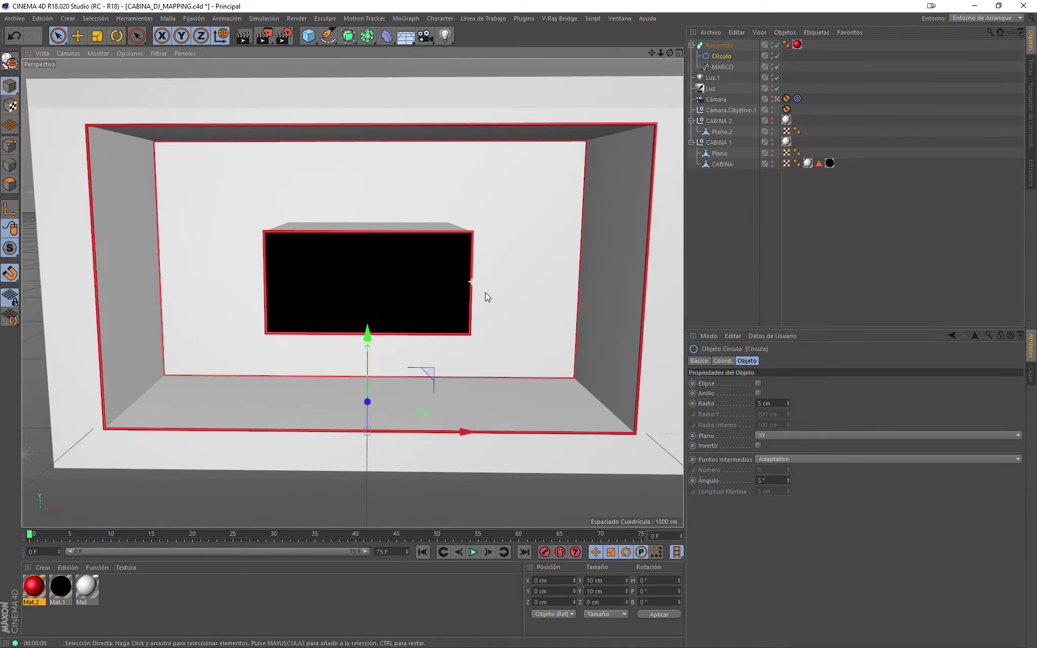
pyautogui.middleClick(485, 293)
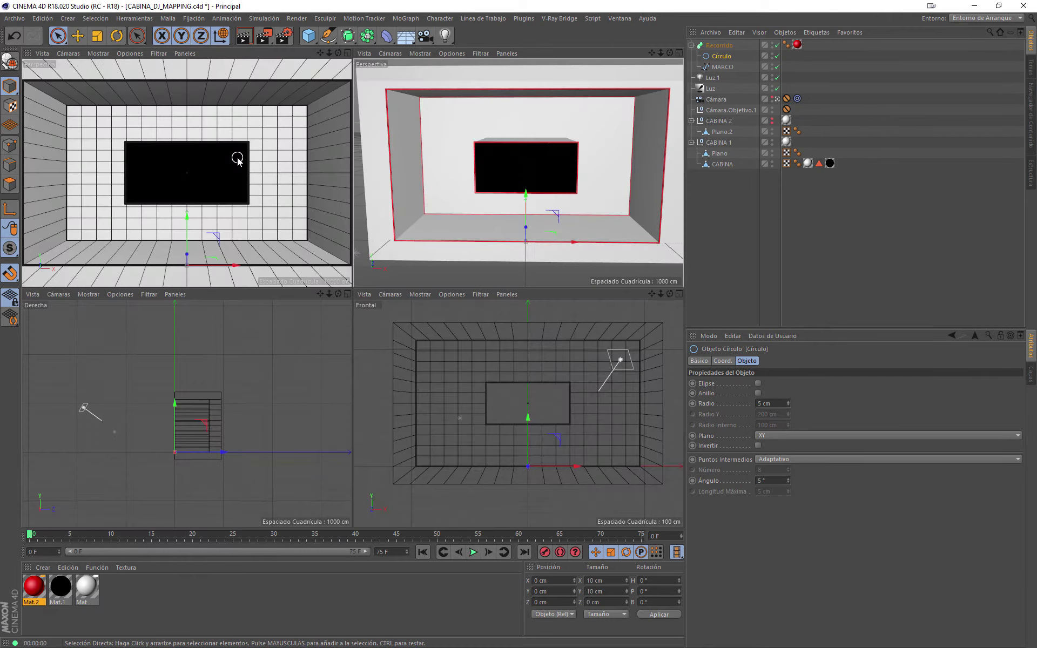
pyautogui.middleClick(238, 157)
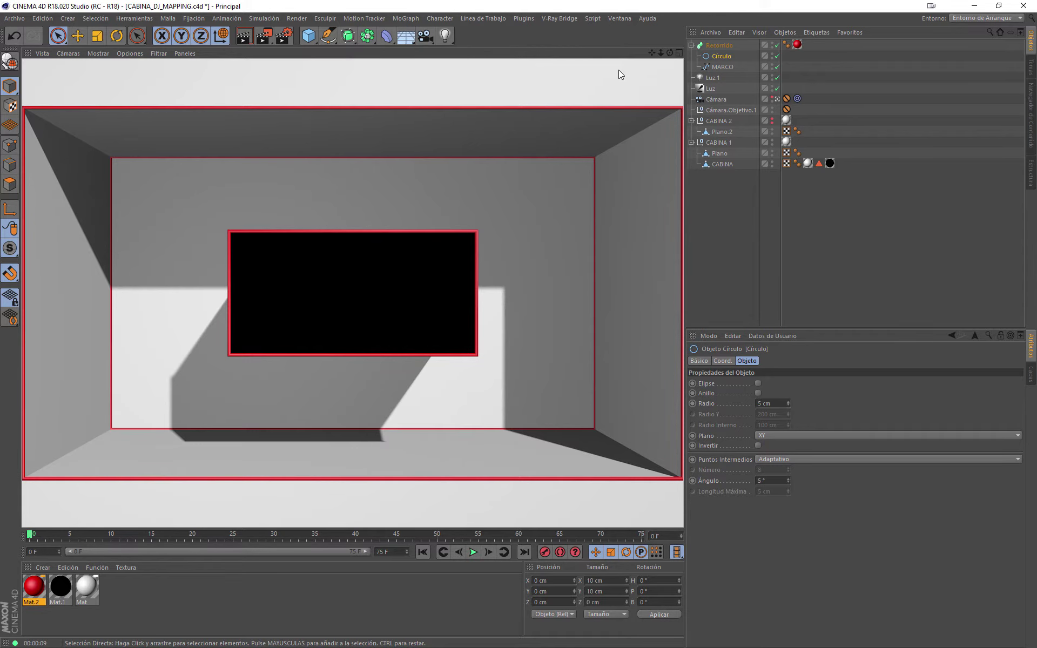
# - Switch off the Luz light and dim Luz.1 to about 4% intensity
pyautogui.click(711, 89)
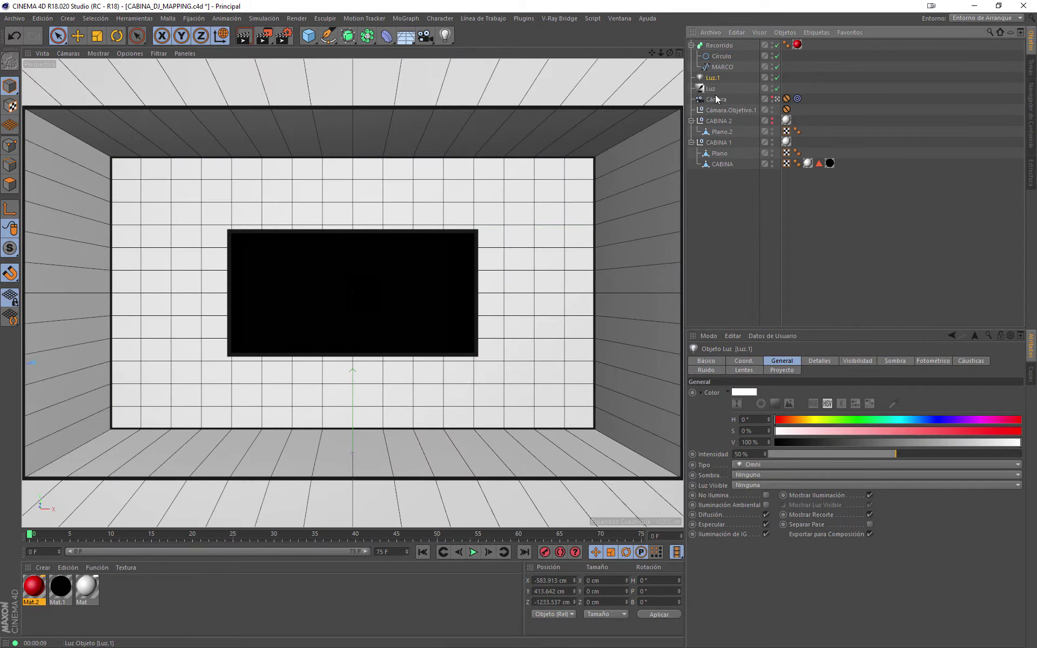
pyautogui.click(713, 79)
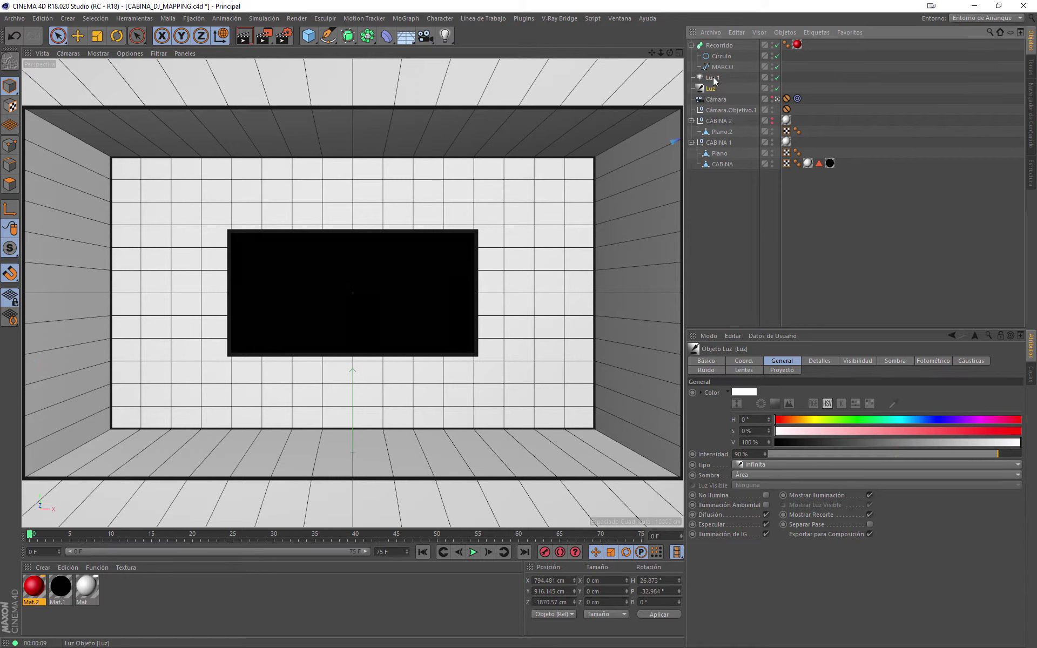
pyautogui.click(712, 78)
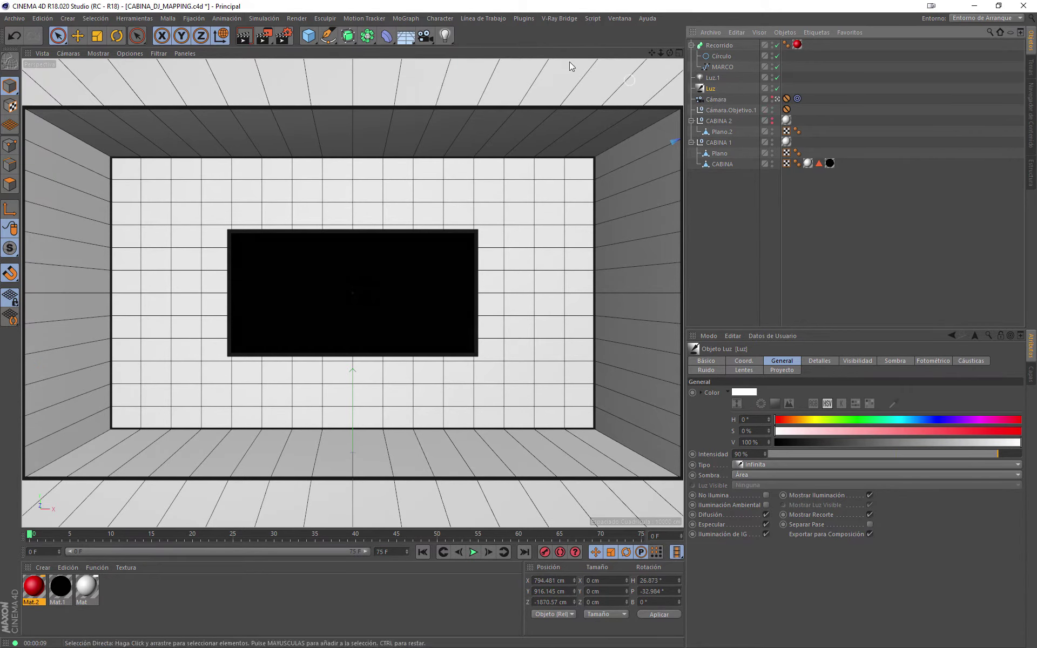
pyautogui.click(450, 39)
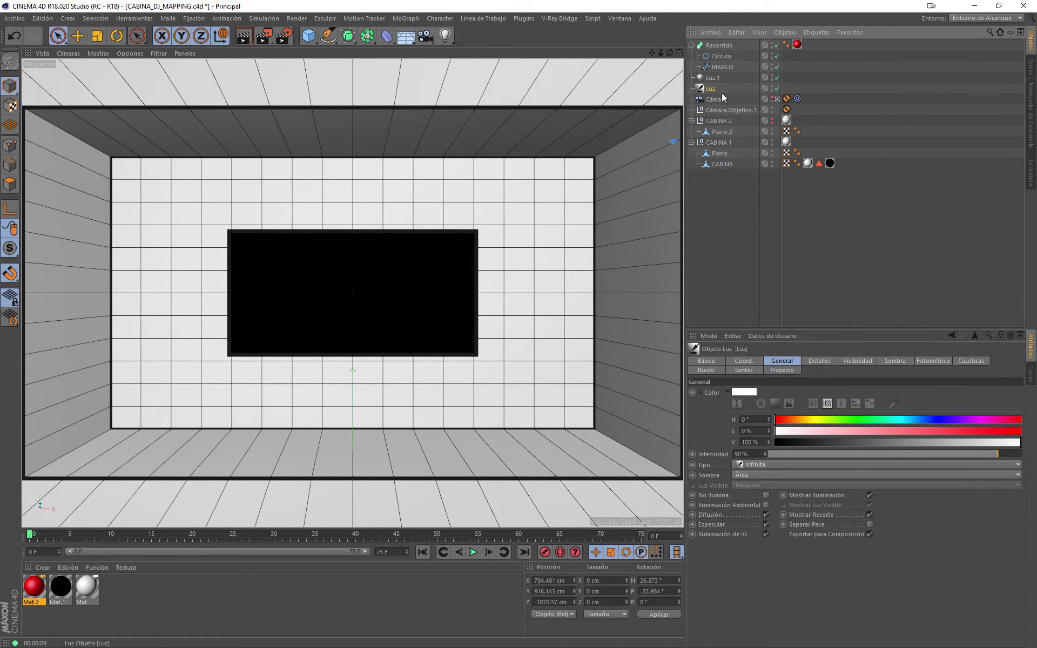
pyautogui.click(776, 88)
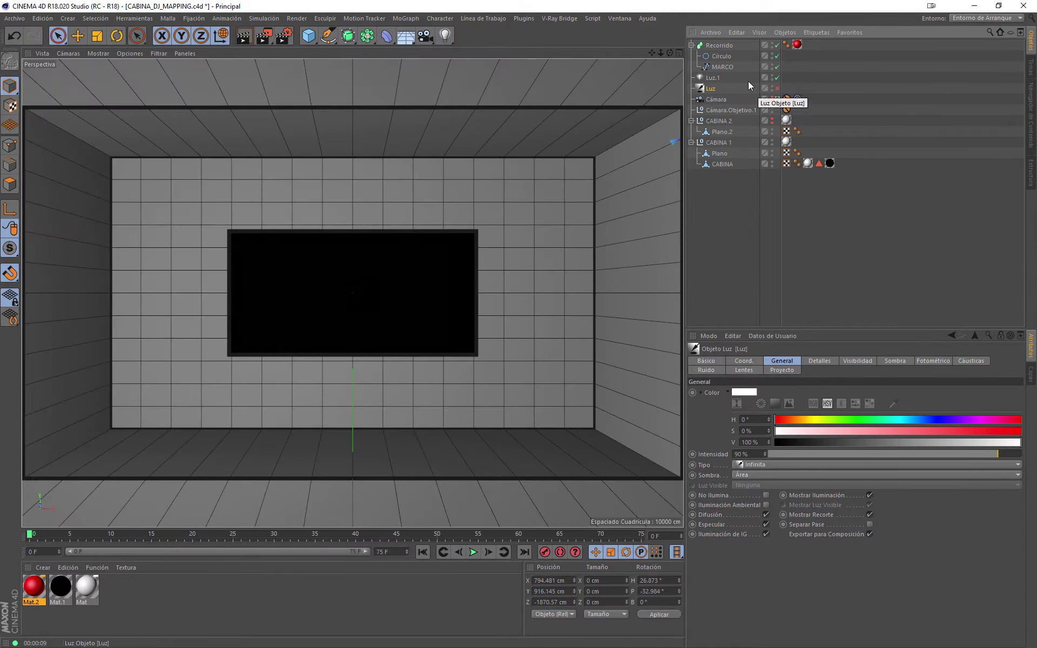
pyautogui.click(712, 79)
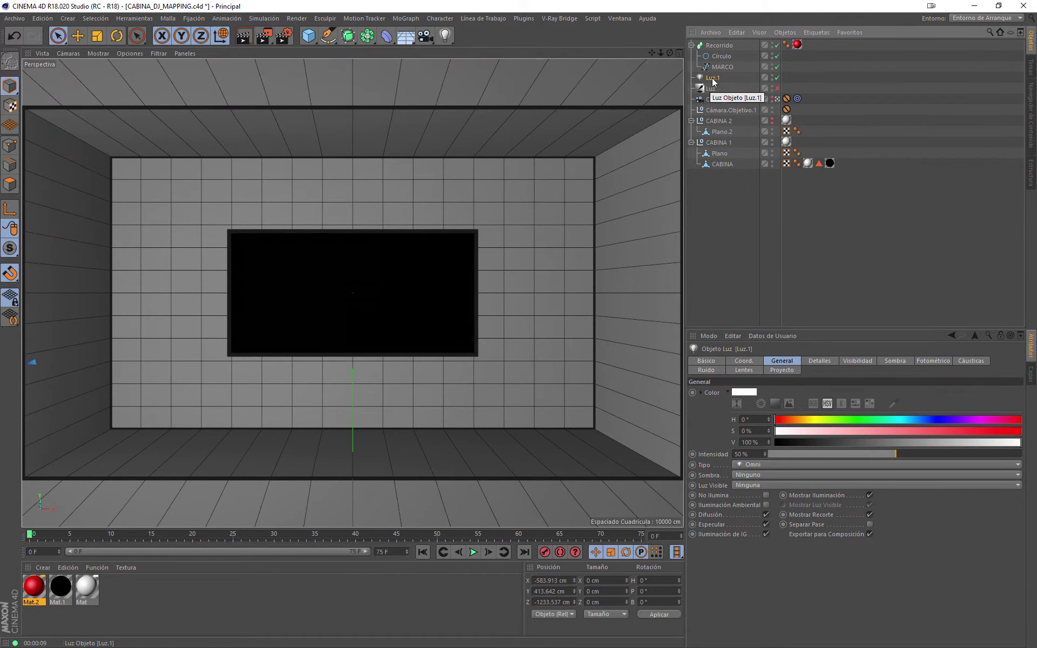
pyautogui.click(772, 455)
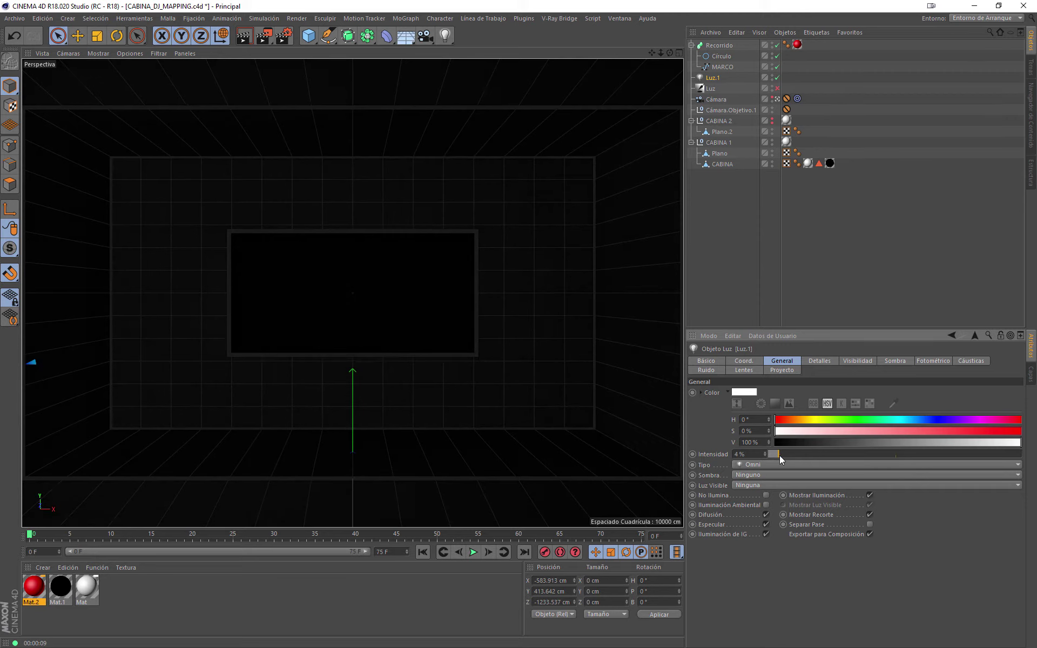
pyautogui.click(484, 204)
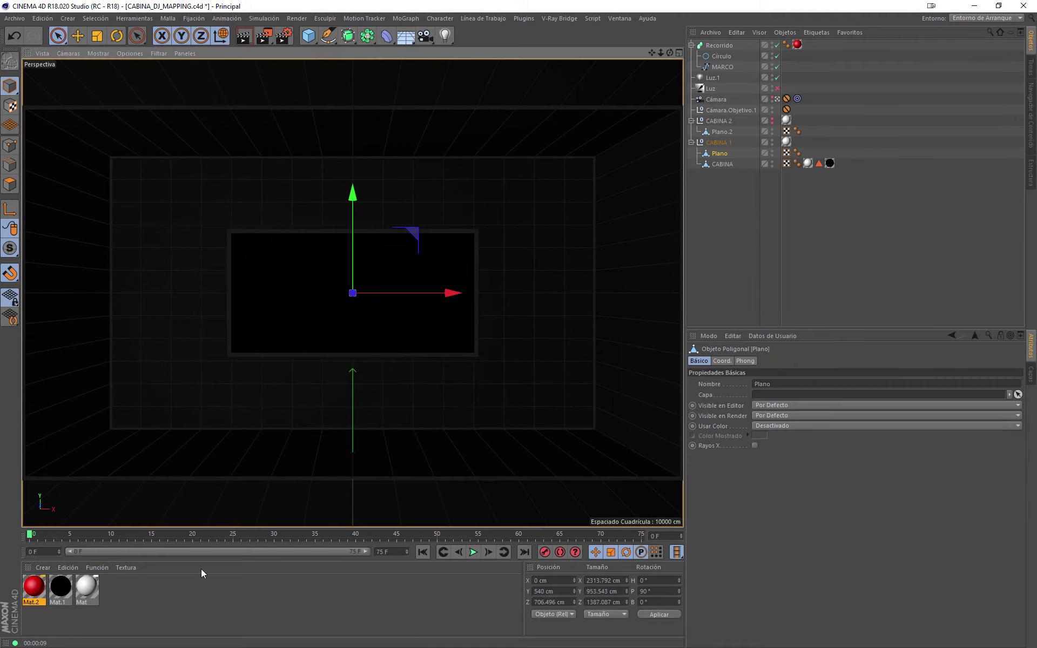
# - On Mat.2, turn off Reflectancia and enable Luminosidad in fully saturated red
pyautogui.click(34, 587)
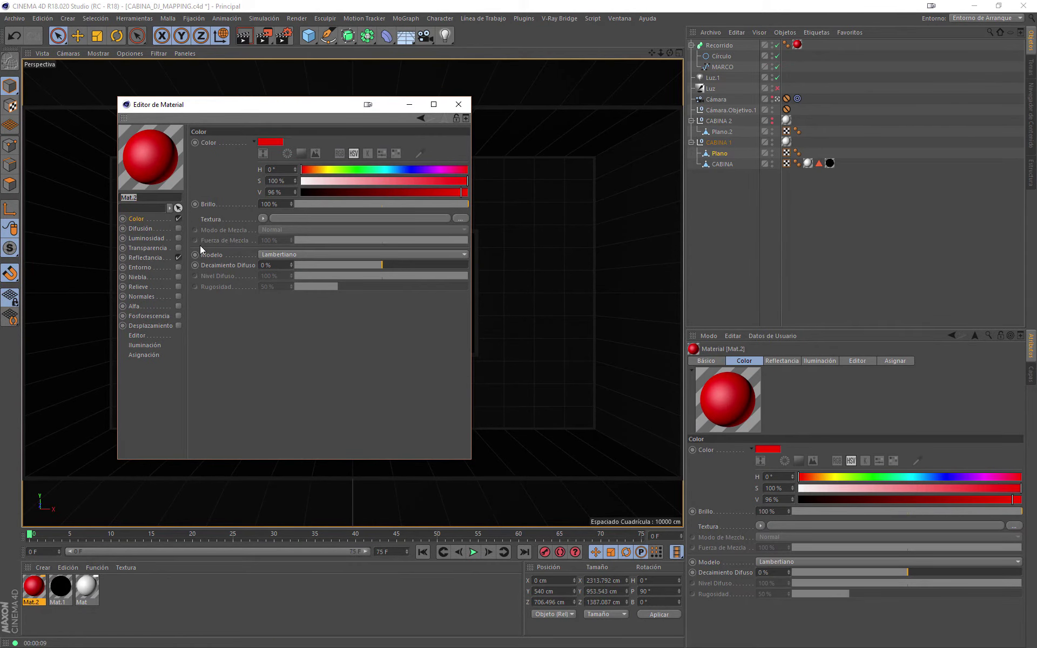
pyautogui.click(157, 239)
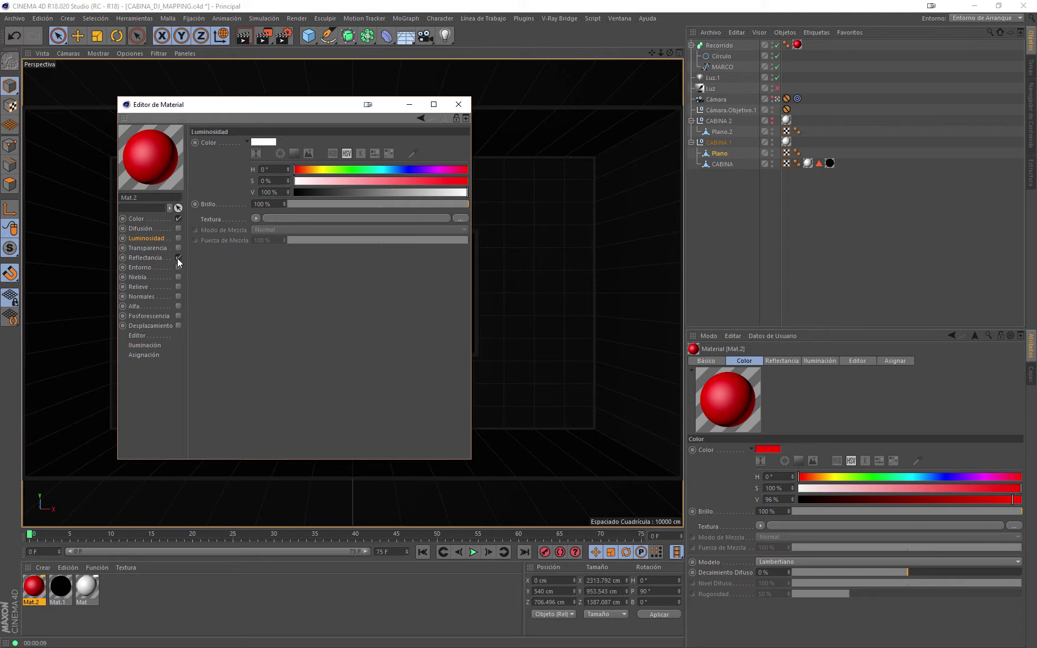
pyautogui.click(178, 258)
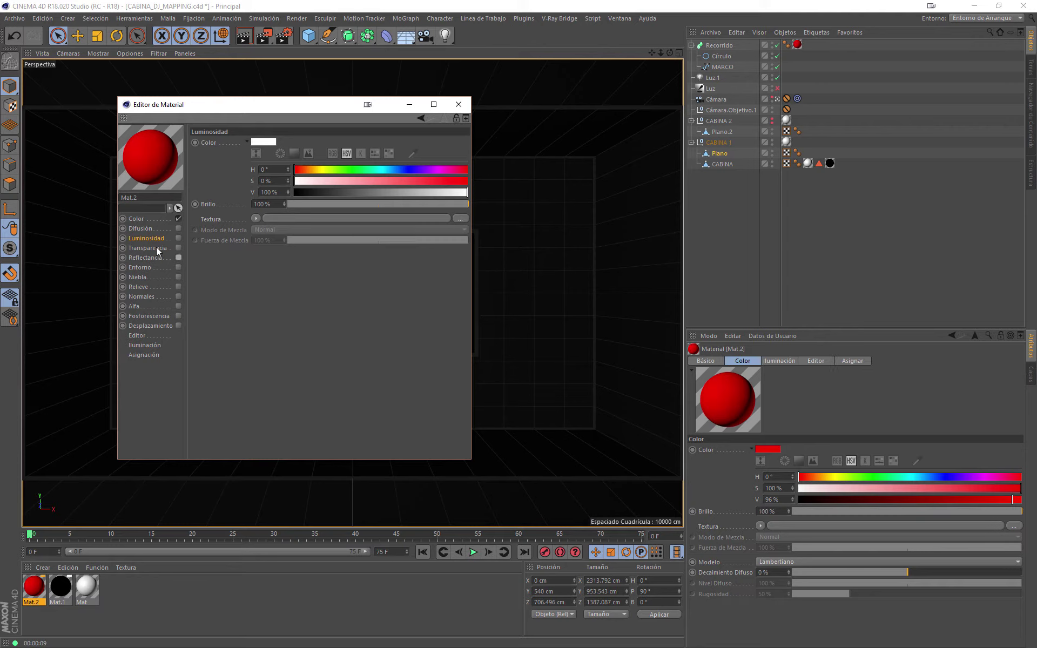
pyautogui.click(179, 239)
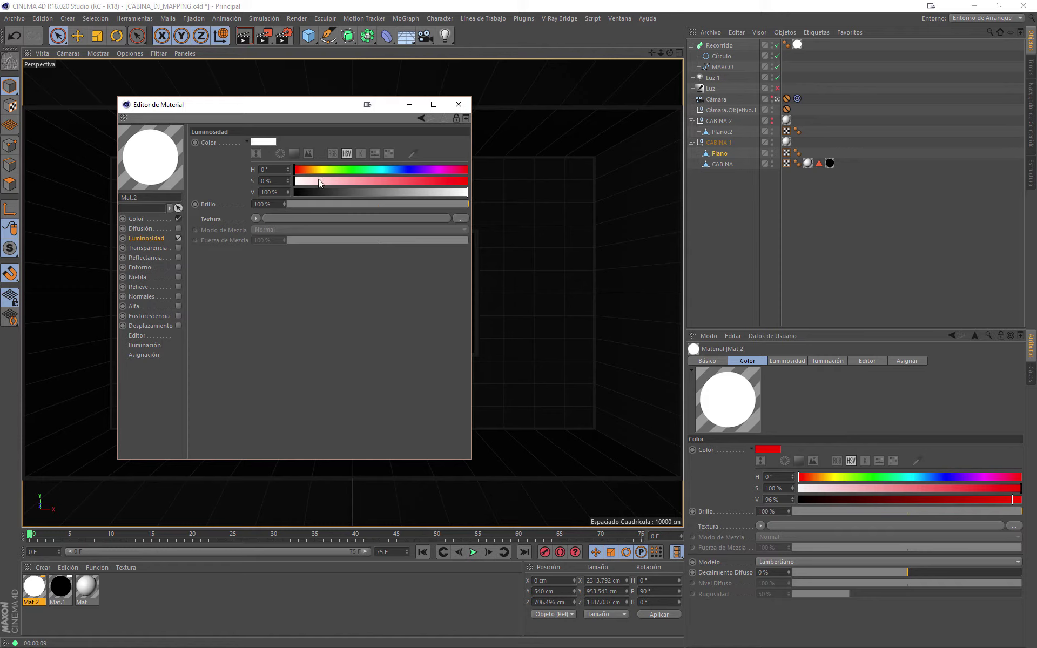
pyautogui.moveTo(319, 181); pyautogui.dragTo(497, 179)
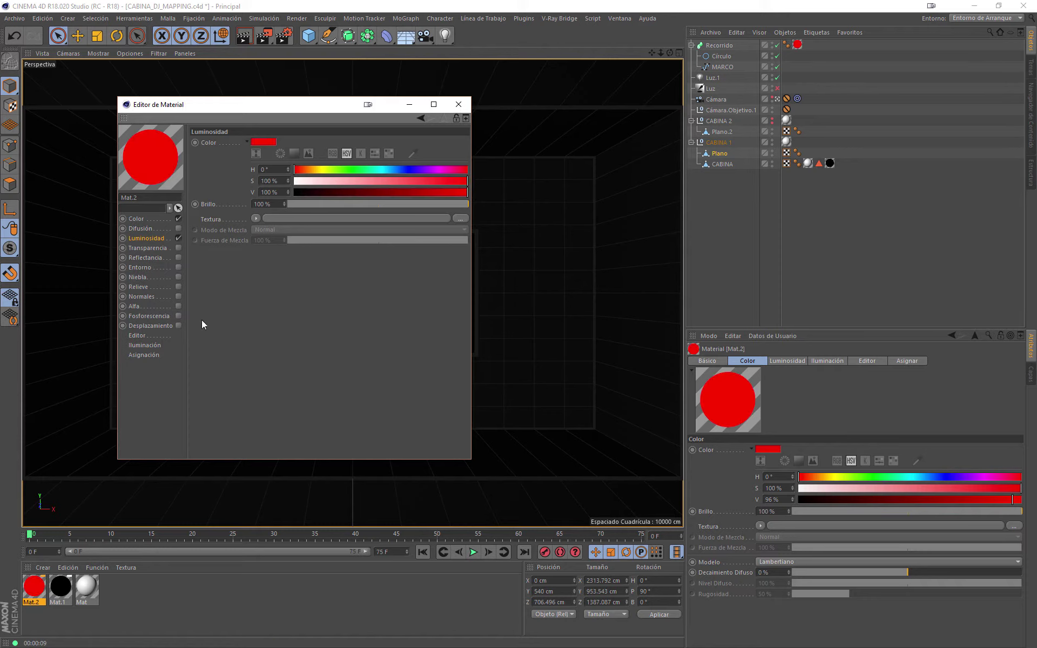
# - Set Mat.2's Iluminación Generar IG Fuerza to 250% and close the Material Editor
pyautogui.click(142, 345)
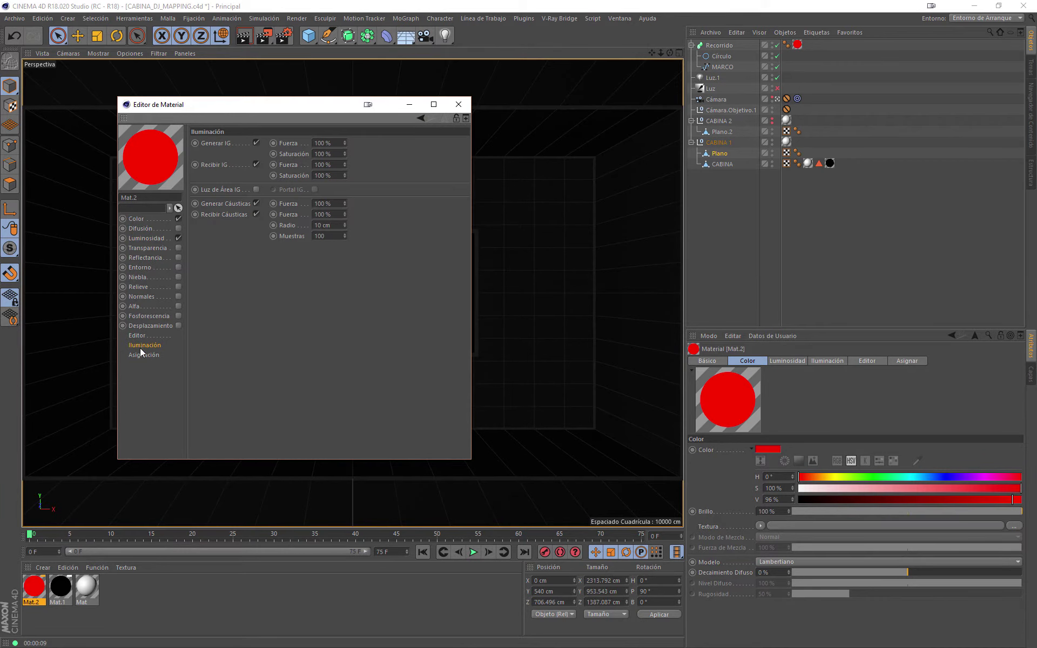
pyautogui.click(323, 143)
pyautogui.write('250')
pyautogui.press('Return')
pyautogui.click(459, 104)
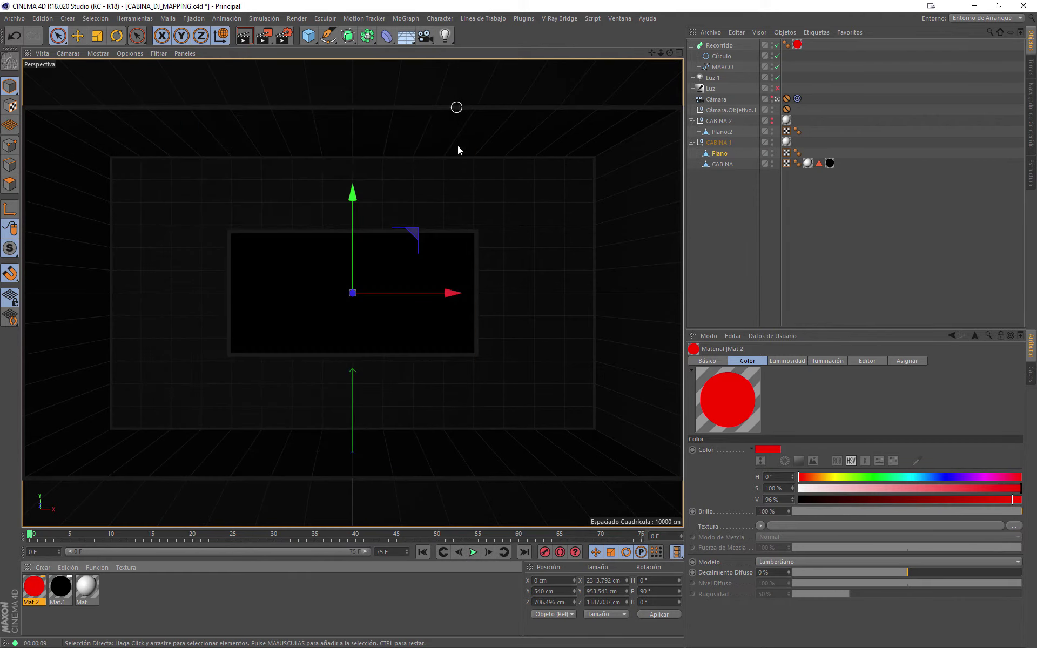
# - Render the active view to preview the red neon frame outlines
pyautogui.click(244, 36)
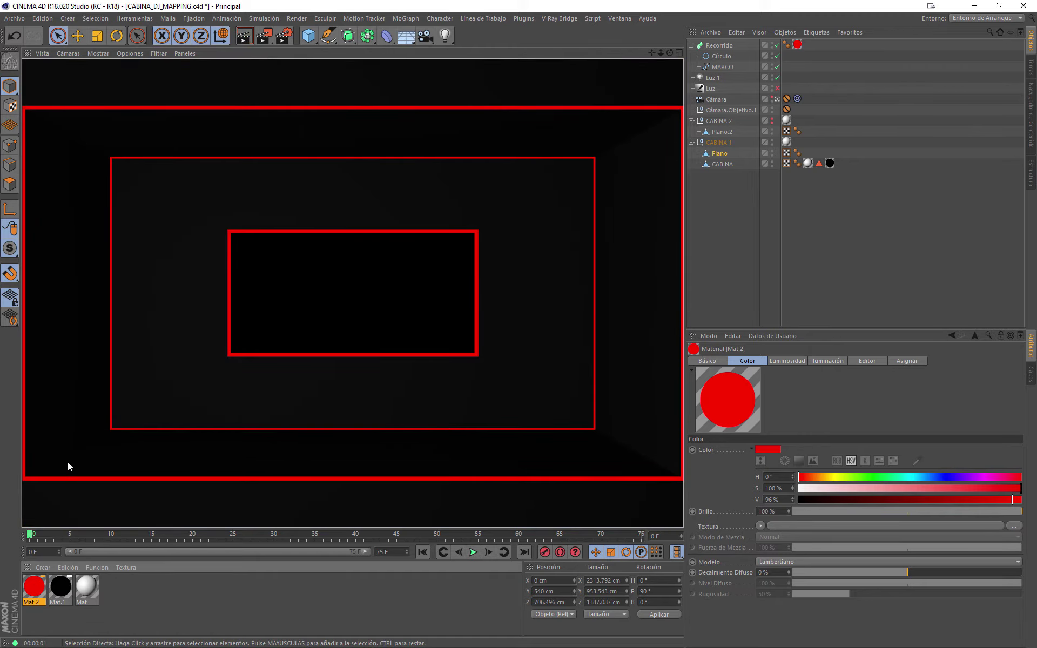
# - Add Iluminación Global (IG) as a render effect in Render Settings
pyautogui.click(281, 36)
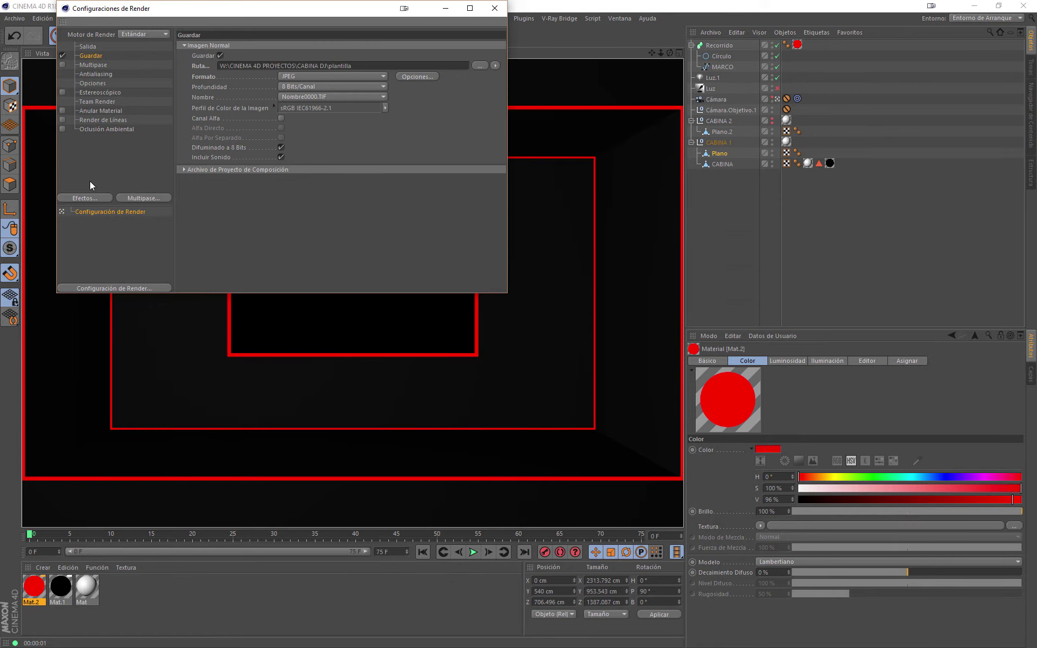
pyautogui.click(98, 197)
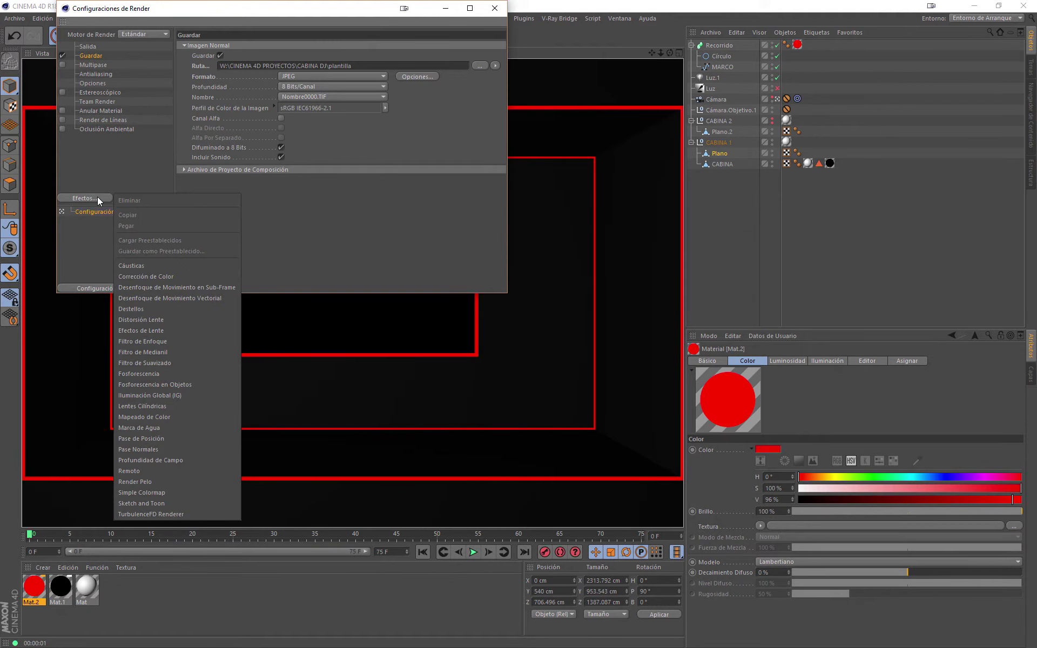
pyautogui.click(205, 397)
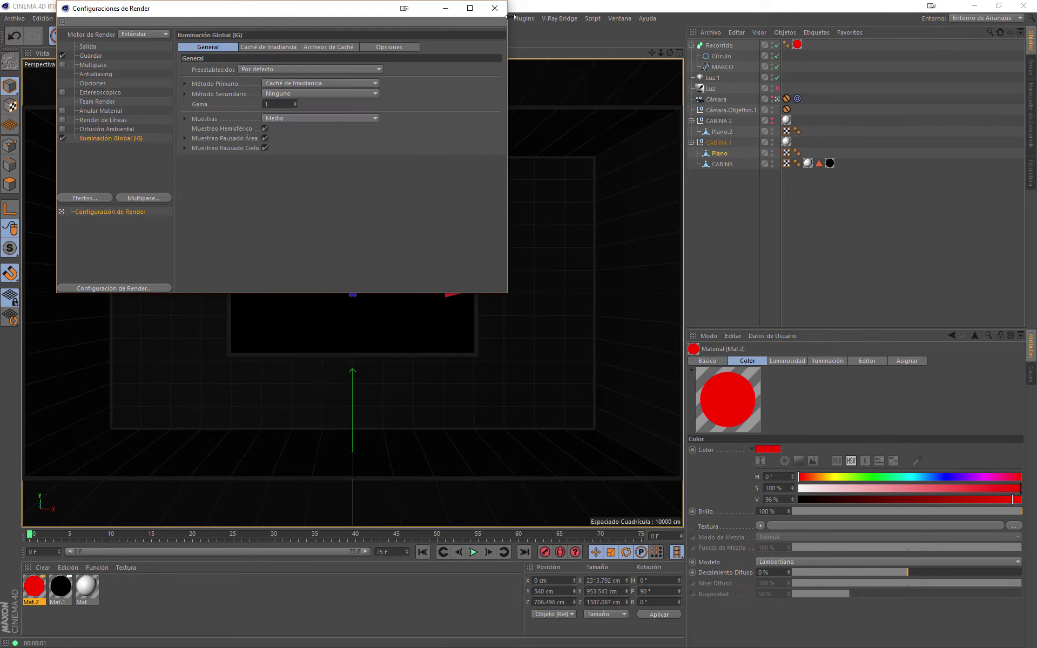
pyautogui.click(495, 8)
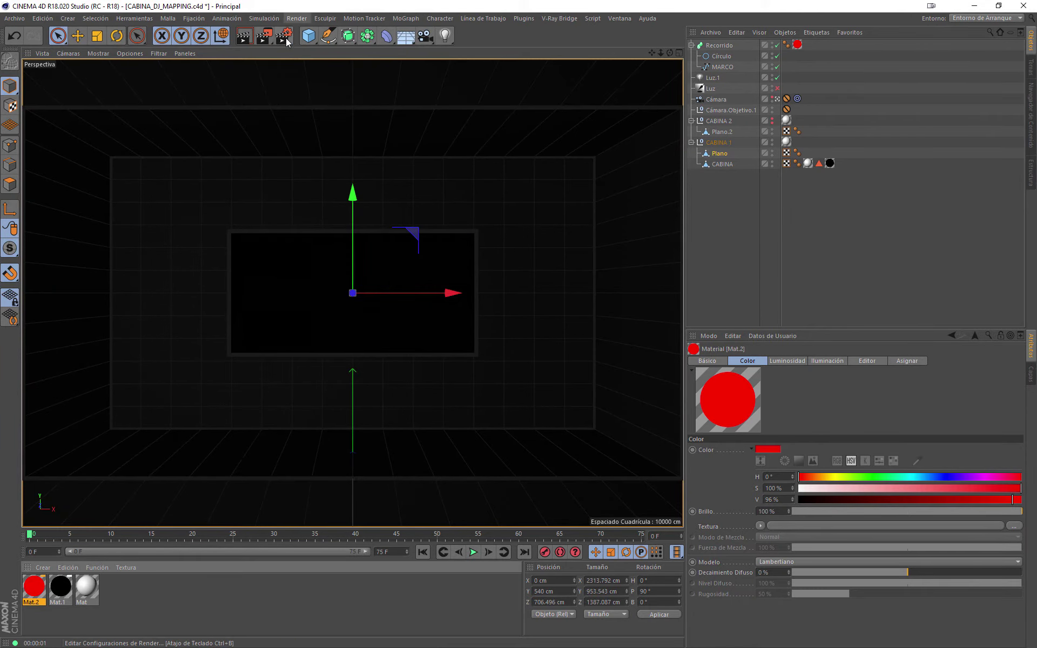
# - Review the Global Illumination presets, keeping the default, and close Render Settings
pyautogui.click(285, 38)
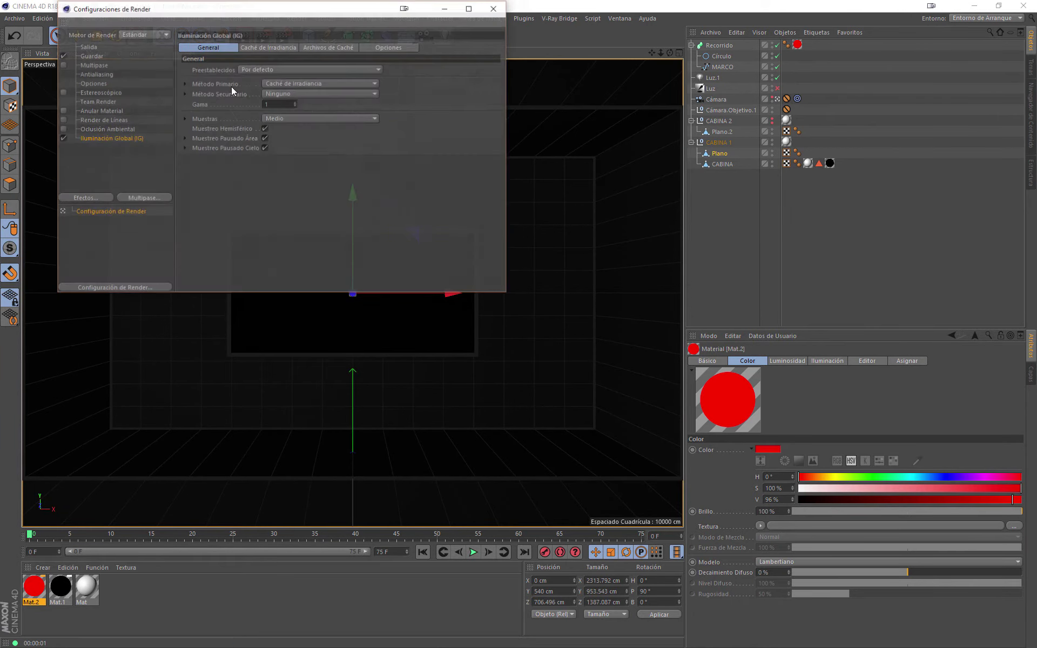
pyautogui.click(296, 69)
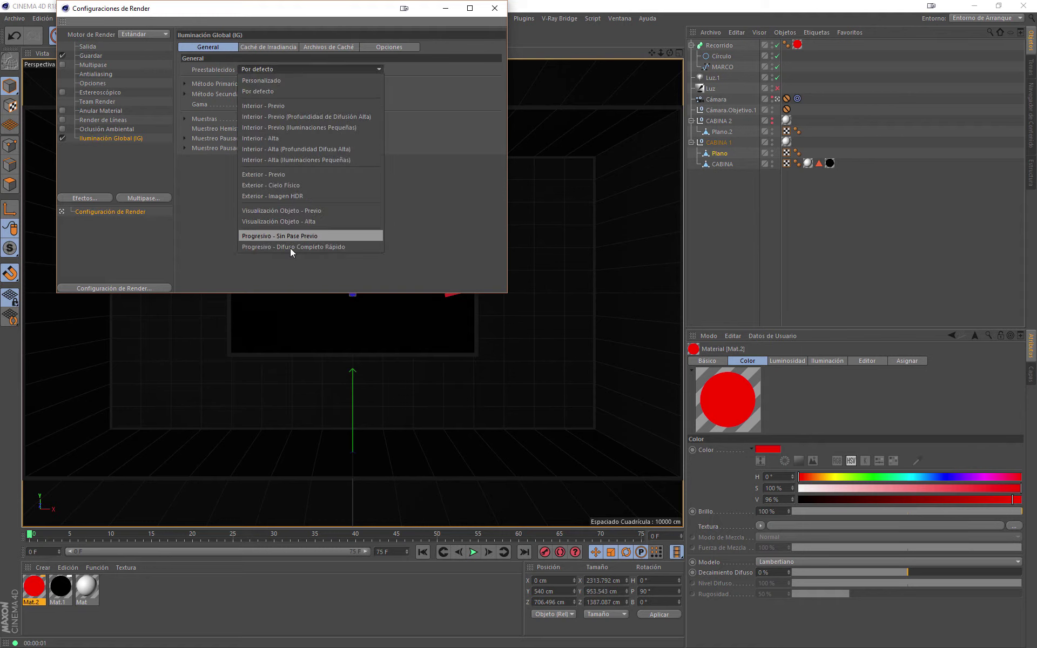
pyautogui.click(455, 207)
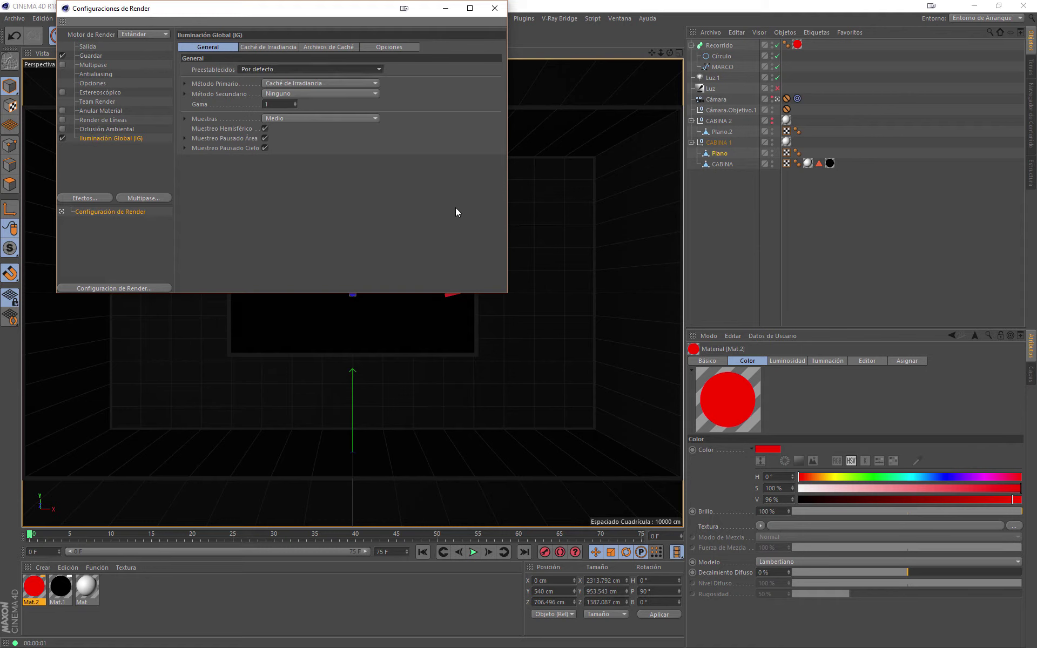
pyautogui.click(491, 9)
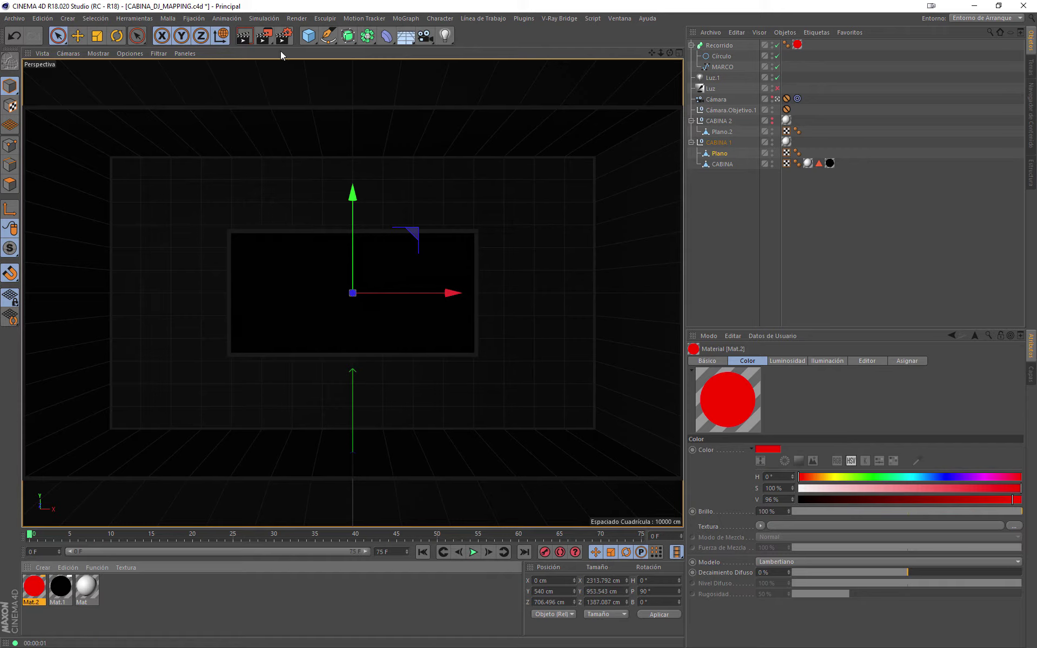
pyautogui.click(284, 35)
# - Render the viewport with Global Illumination so the red frames glow onto the walls
pyautogui.click(493, 8)
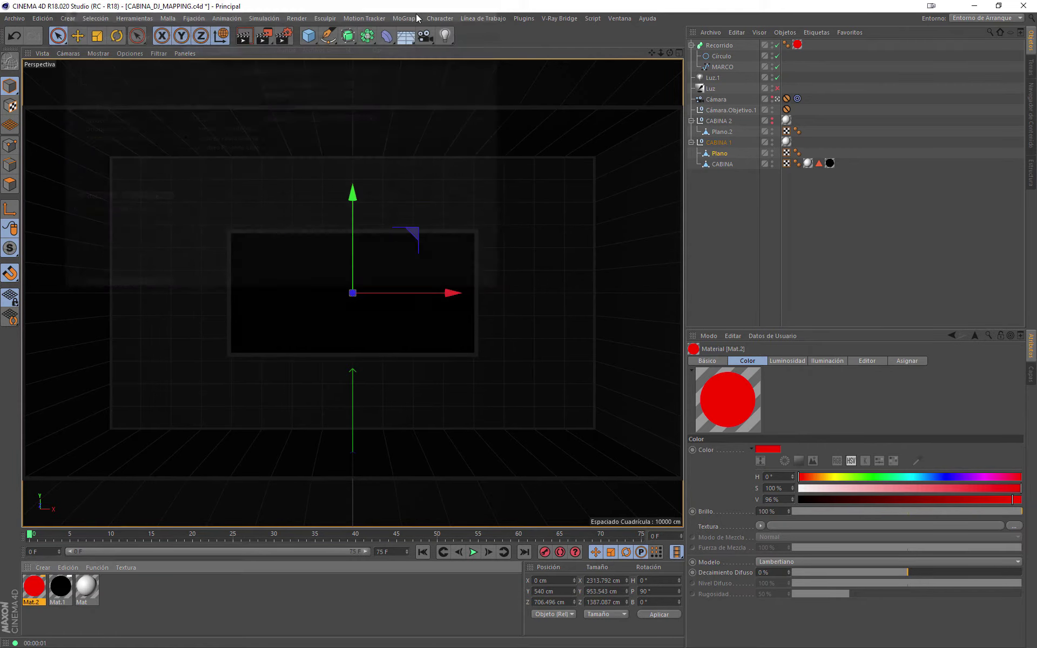
pyautogui.click(244, 36)
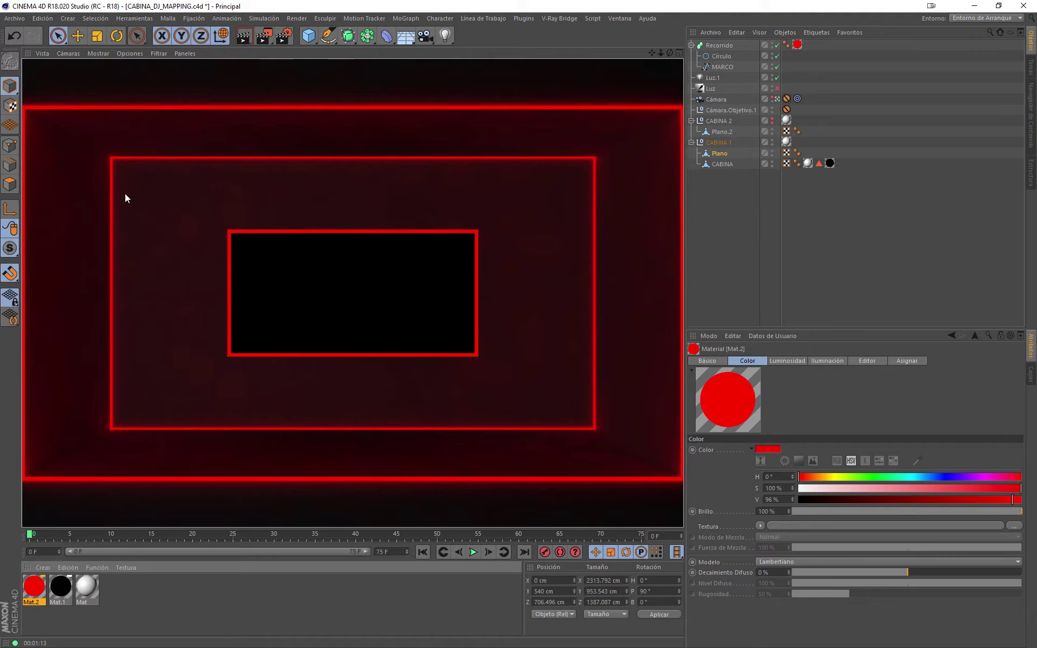
# - Keep the Por defecto GI preset with Caché de Irradiancia primary and Mapeado de Luz secondary
pyautogui.click(283, 36)
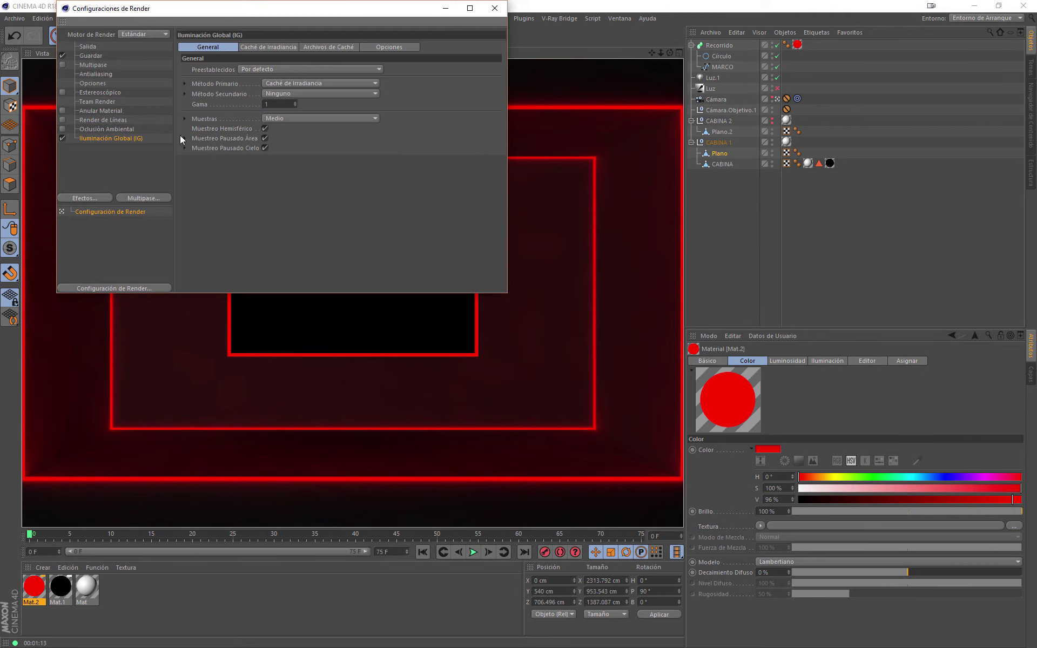
pyautogui.click(288, 69)
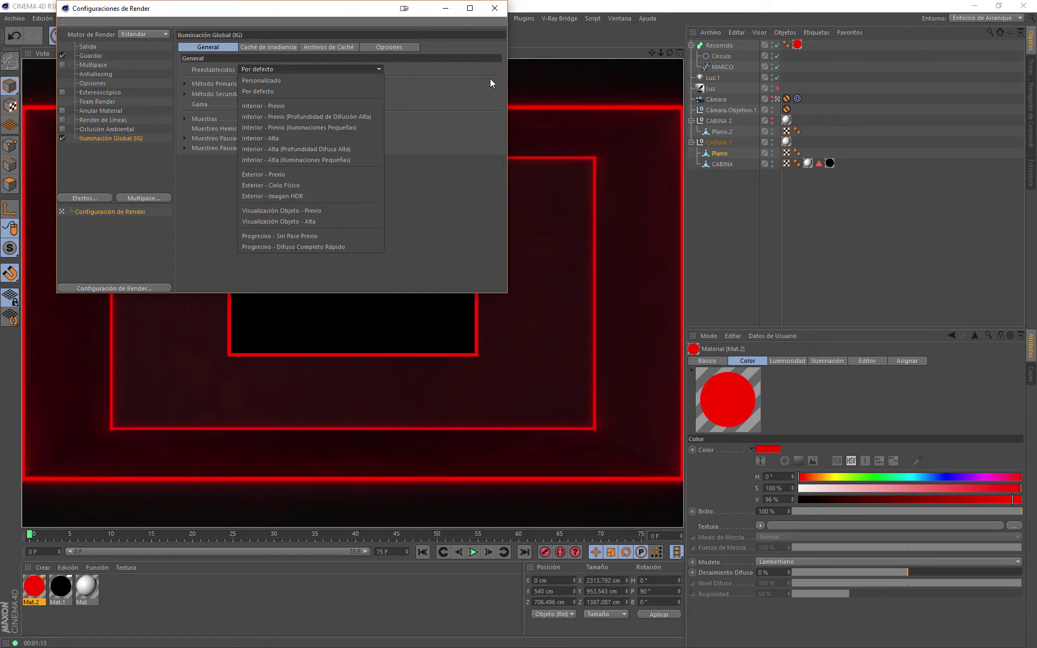
pyautogui.click(398, 75)
pyautogui.click(324, 69)
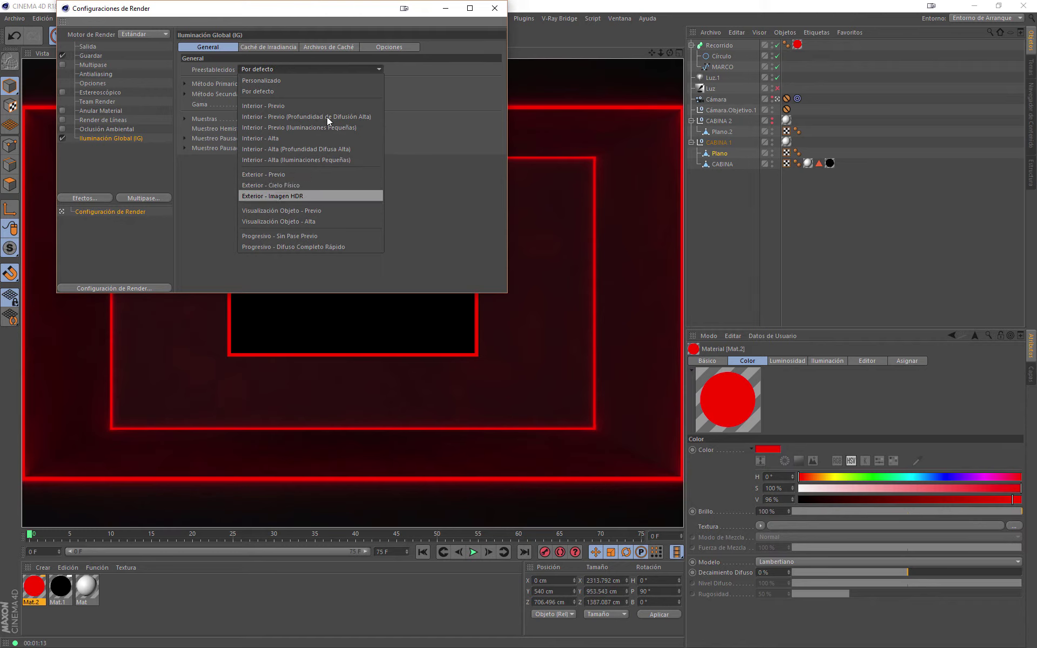
pyautogui.click(435, 83)
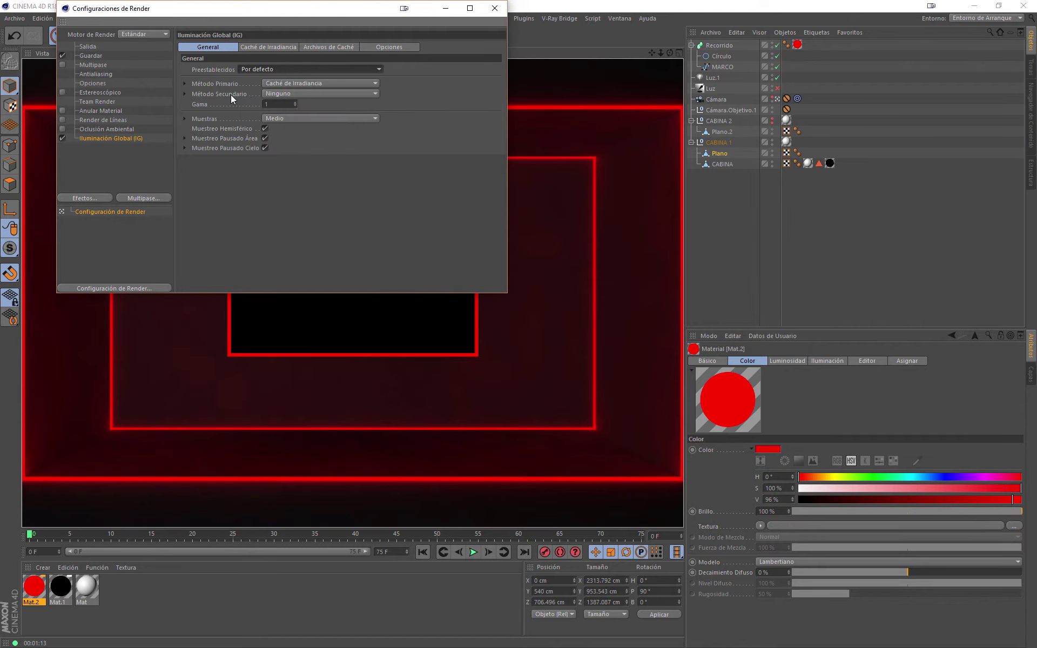
pyautogui.click(277, 84)
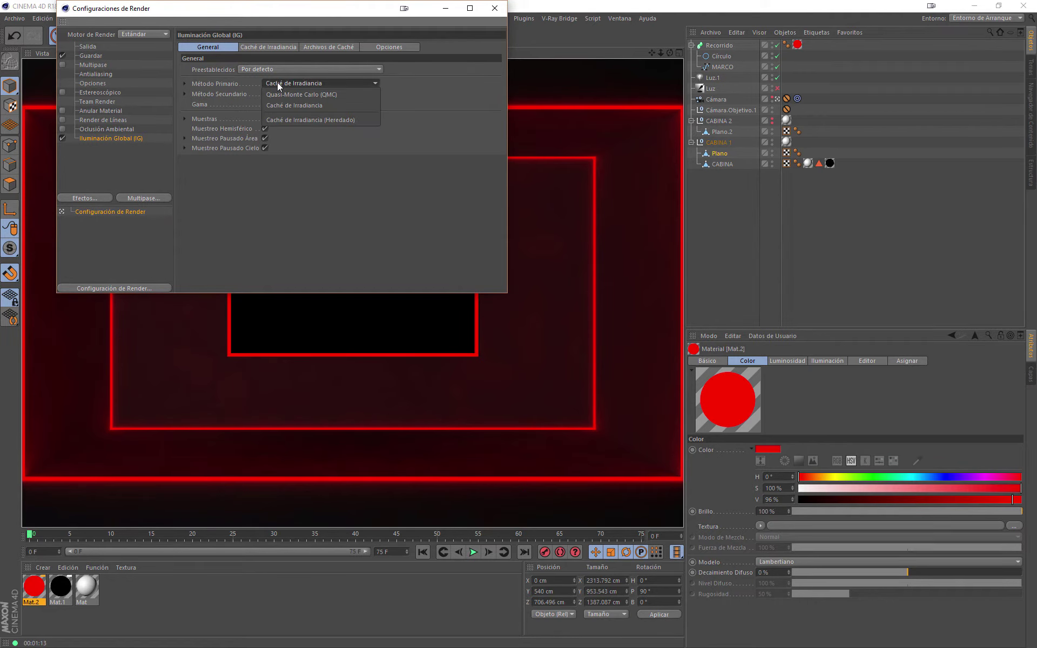
pyautogui.click(310, 120)
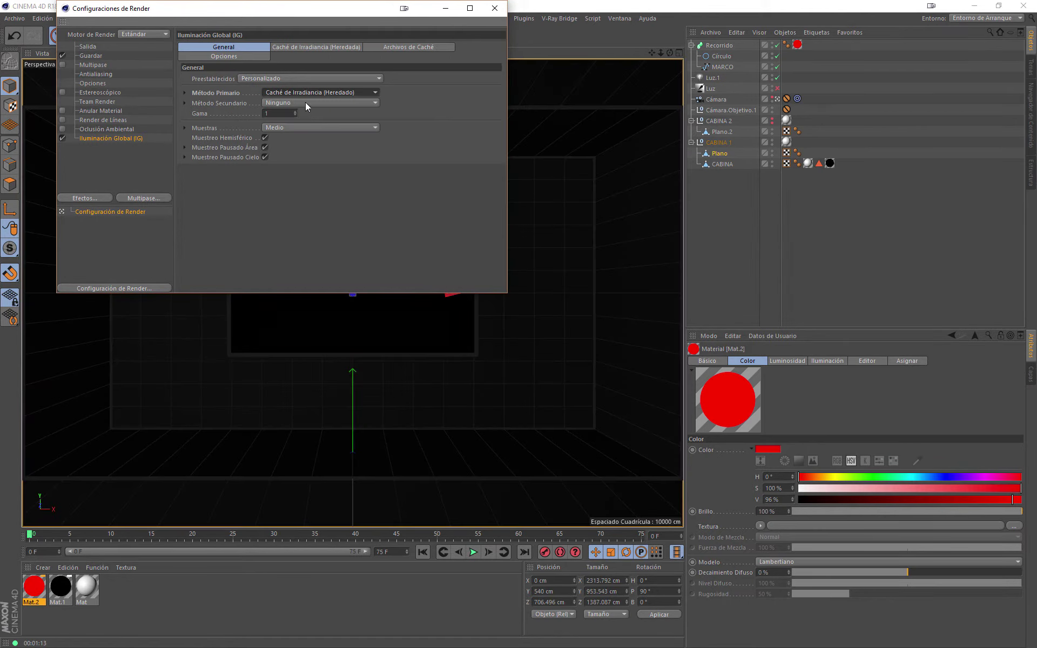
pyautogui.click(313, 103)
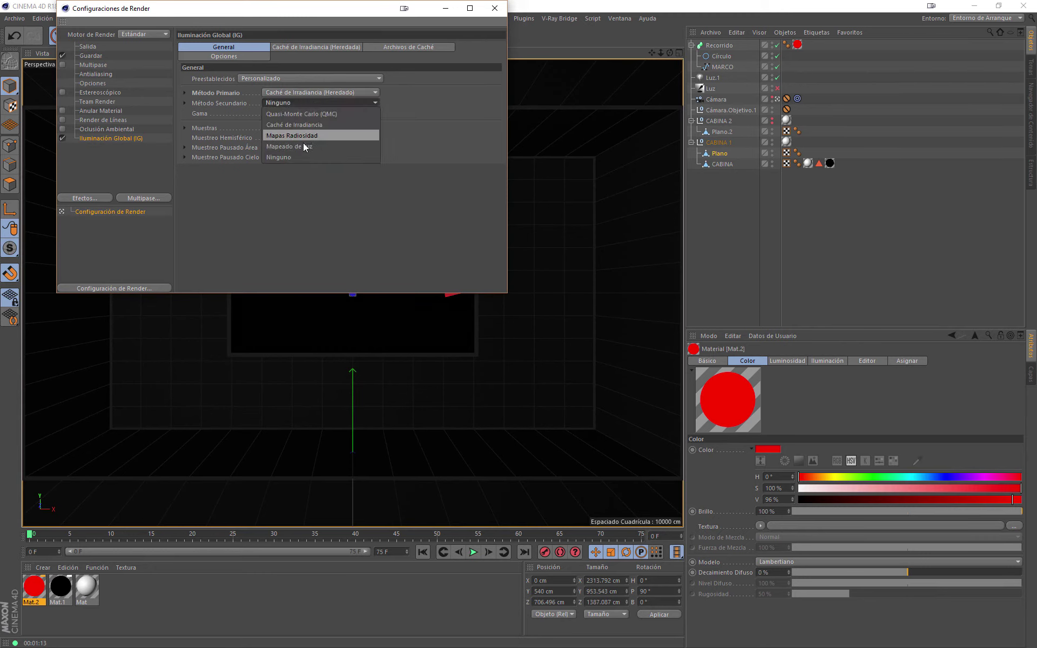
pyautogui.click(303, 146)
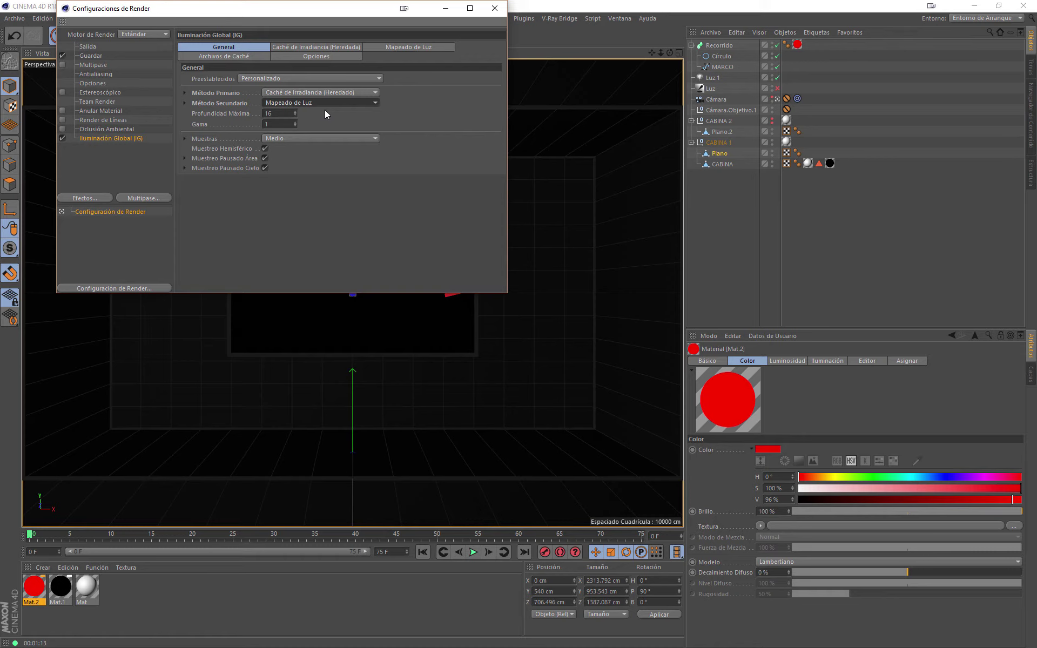
# - Review the GI tabs, test-render the glowing frames, then return to the editor at frame 15
pyautogui.click(337, 48)
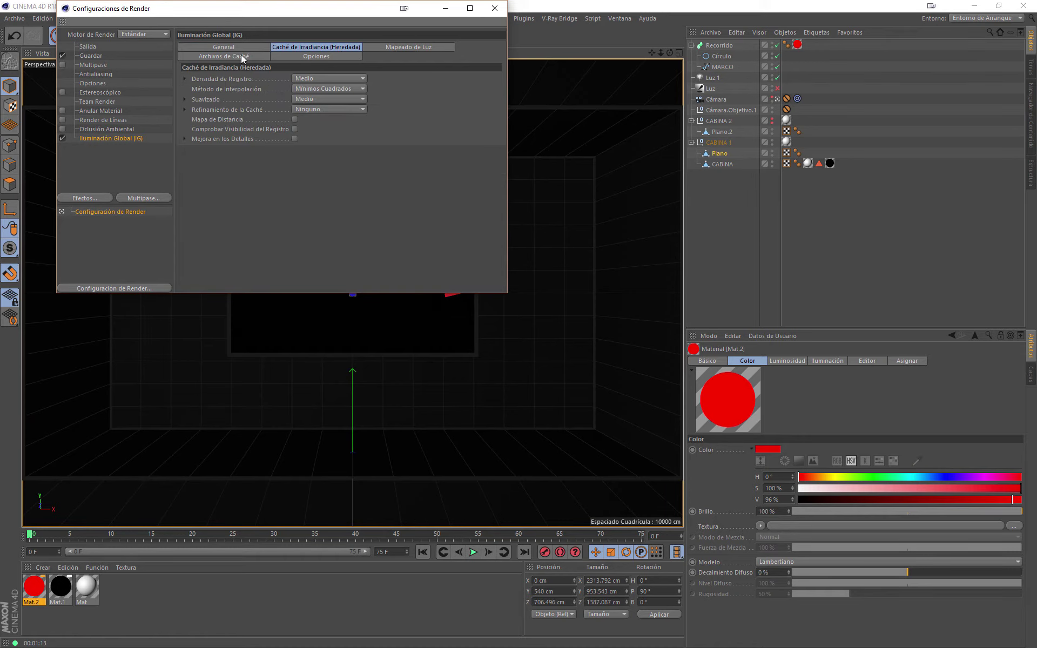
pyautogui.click(223, 47)
pyautogui.click(410, 46)
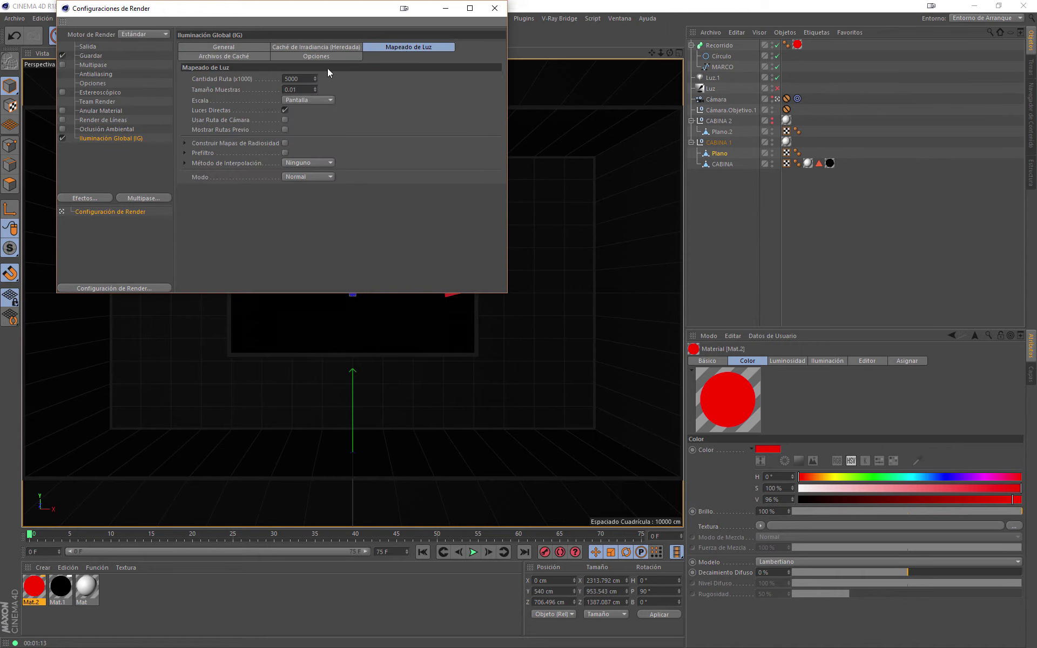
pyautogui.click(244, 49)
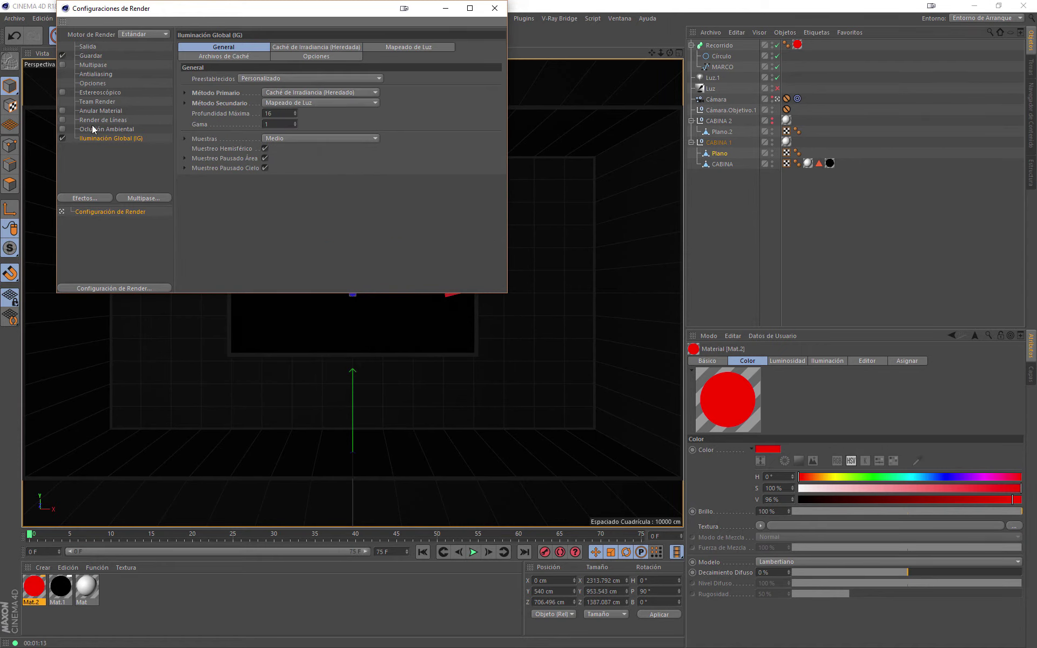
pyautogui.click(494, 8)
pyautogui.click(244, 37)
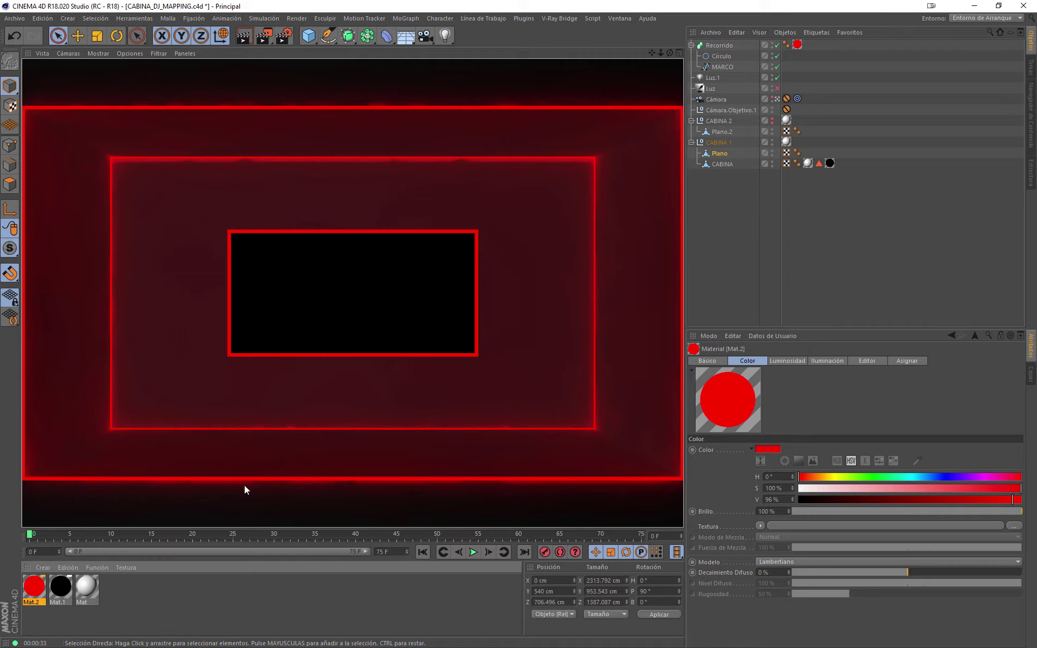
pyautogui.click(150, 535)
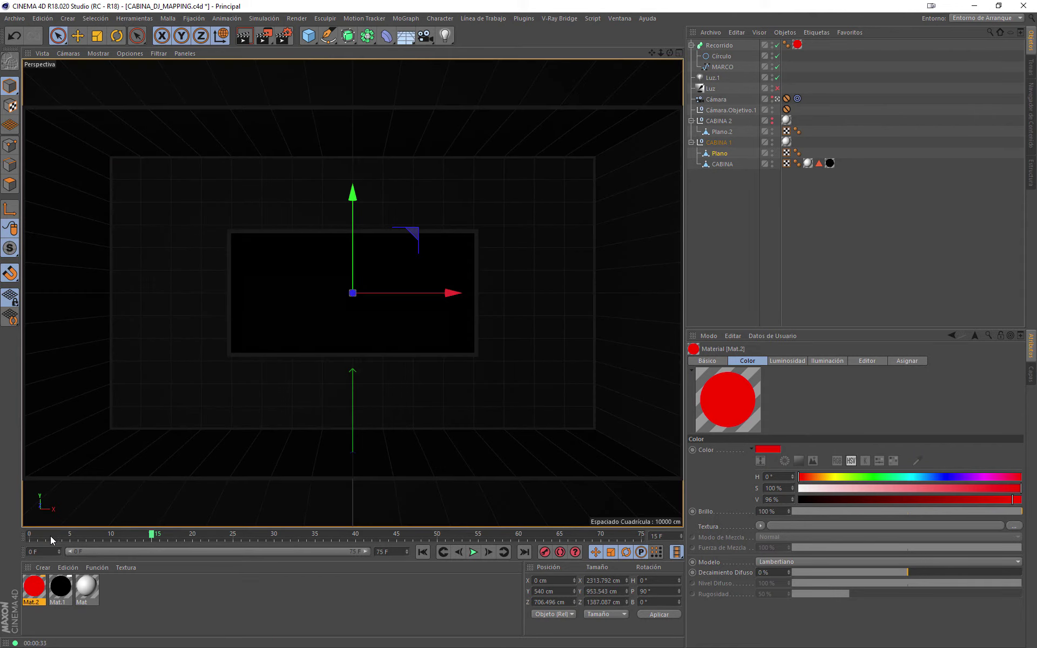
# - At frame 0, switch to Gouraud shading and drop Recorrido's Crecimiento Final from 100% to 0%
pyautogui.moveTo(135, 535)
pyautogui.mouseDown()
pyautogui.moveTo(54, 535)
pyautogui.moveTo(285, 535)
pyautogui.moveTo(30, 535)
pyautogui.mouseUp()
pyautogui.click(719, 46)
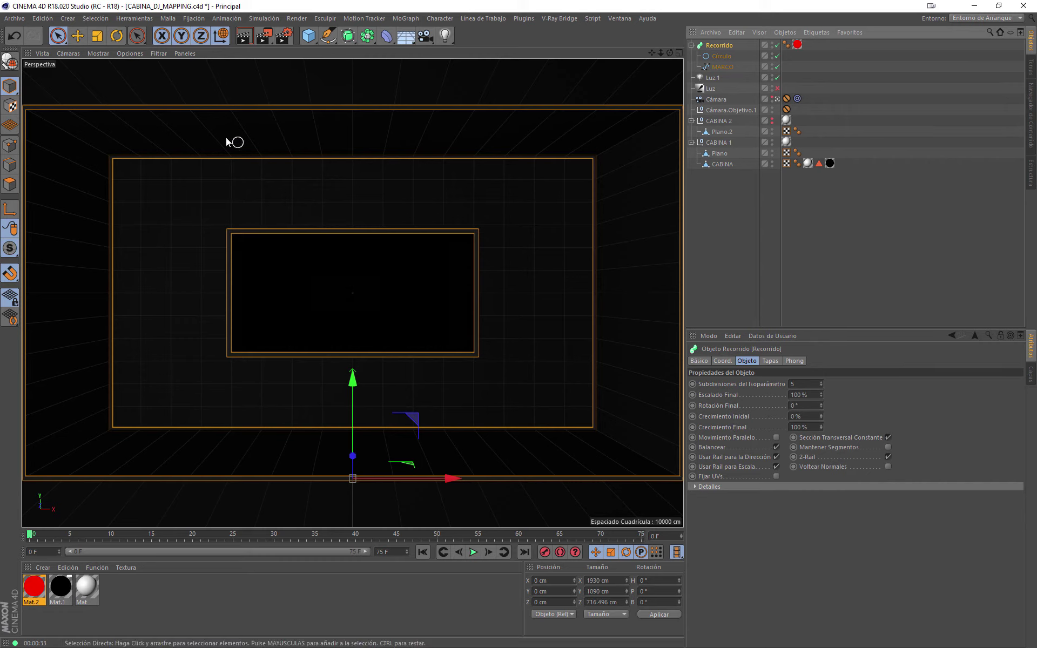
pyautogui.click(99, 53)
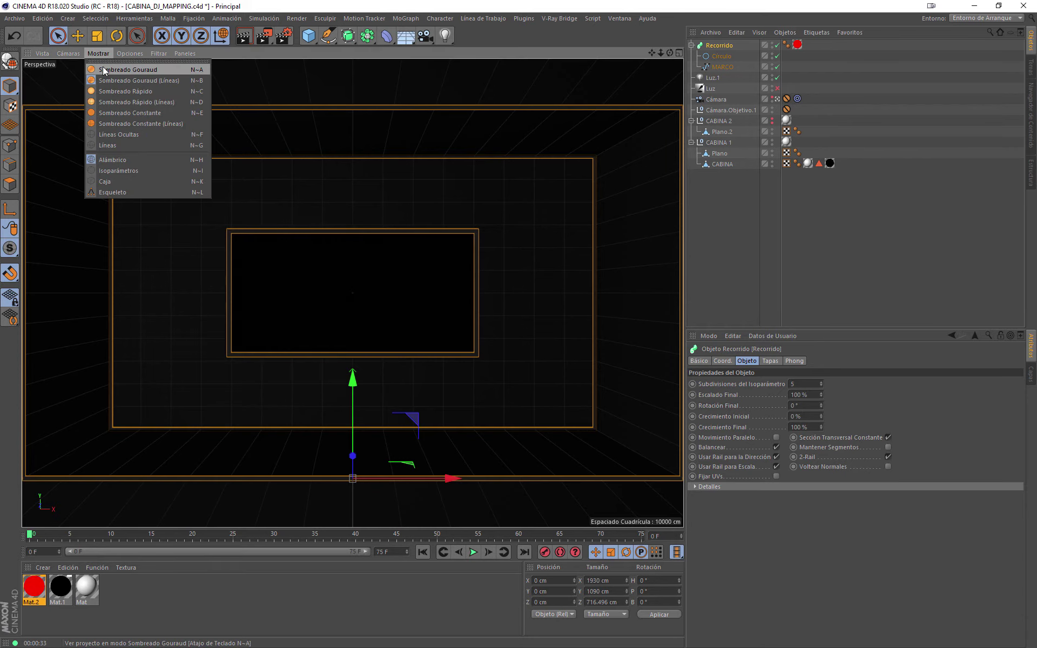
pyautogui.click(102, 69)
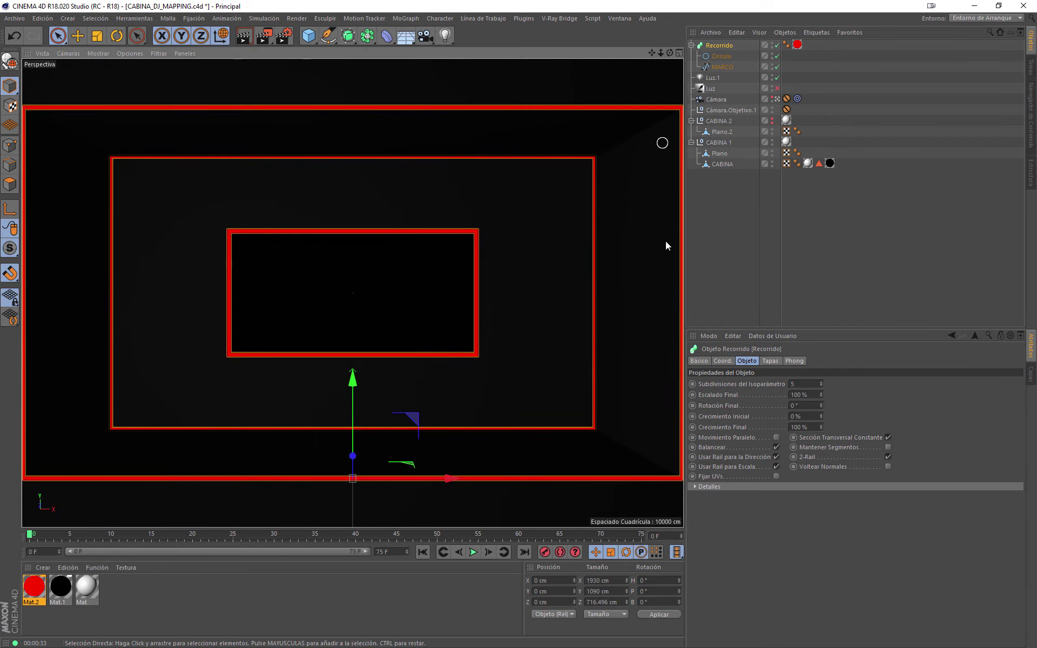
pyautogui.click(815, 427)
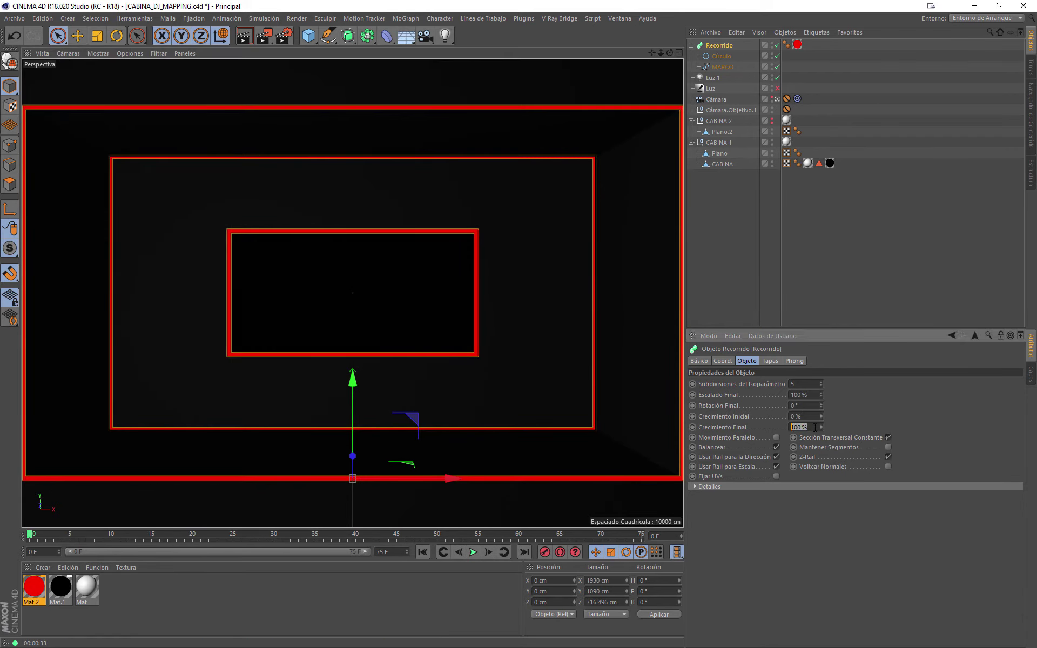
pyautogui.moveTo(821, 427); pyautogui.dragTo(821, 478)
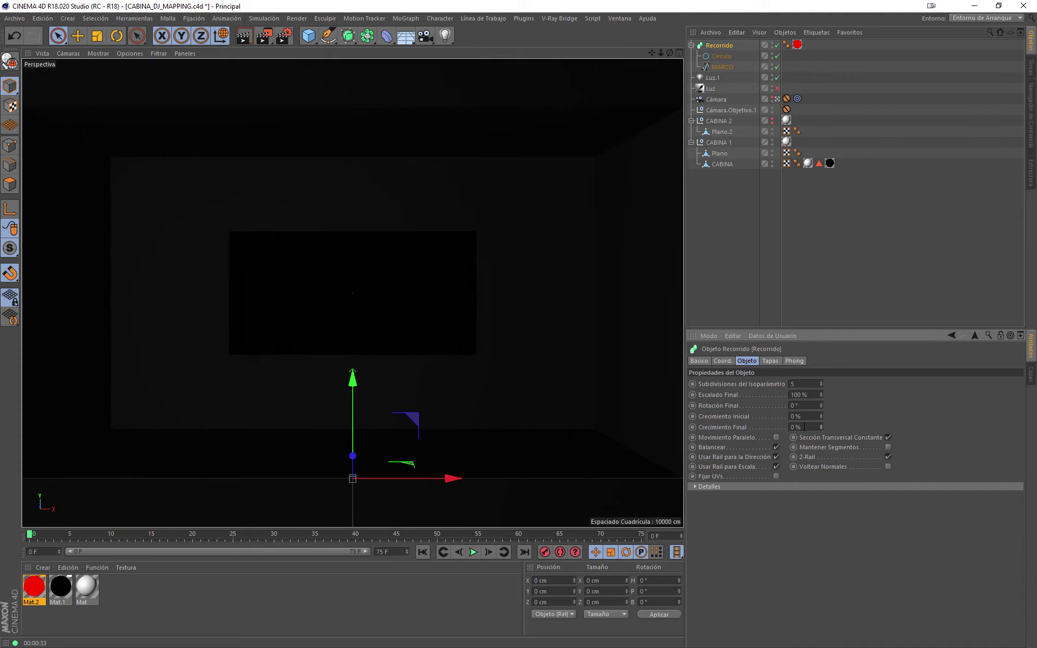
# - Keyframe Crecimiento Final at 0% on frame 0 and 100% on frame 75
pyautogui.keyDown('ctrl'); pyautogui.click(692, 427); pyautogui.keyUp('ctrl')
pyautogui.moveTo(63, 535); pyautogui.dragTo(128, 536)
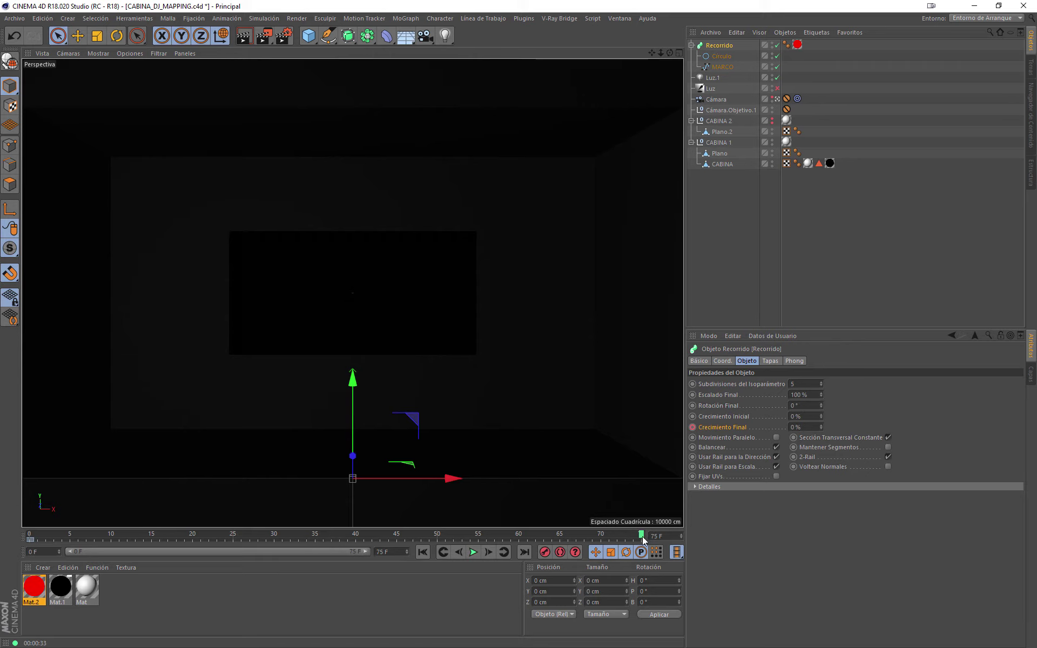
pyautogui.moveTo(822, 427)
pyautogui.mouseDown()
pyautogui.moveTo(853, 427)
pyautogui.moveTo(737, 435)
pyautogui.mouseUp()
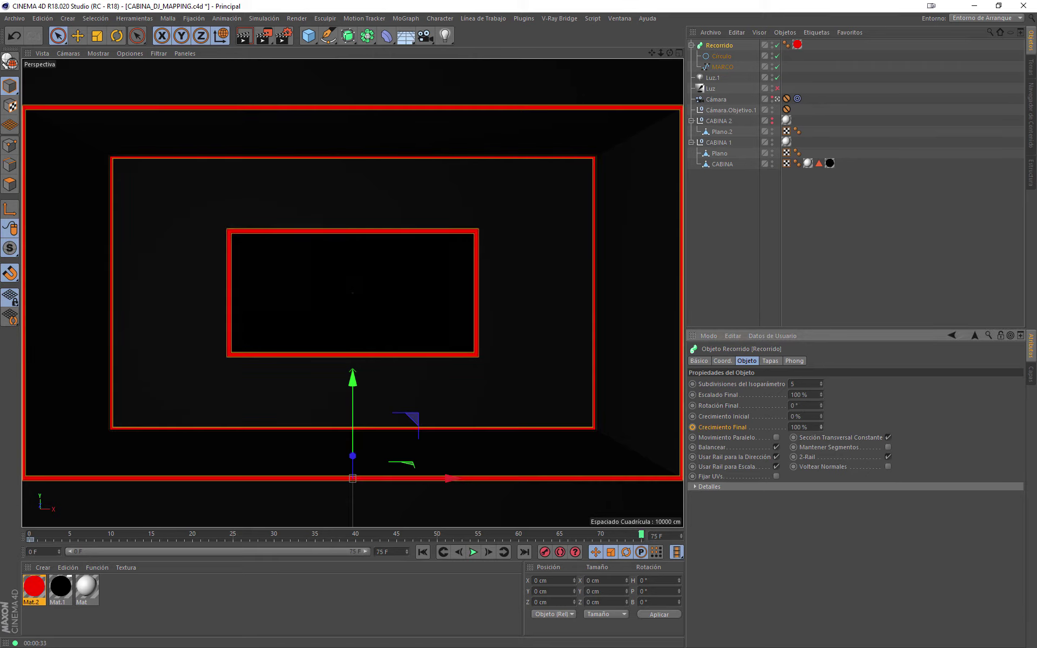
pyautogui.click(693, 426)
# - Play back the self-drawing frames, inspecting the MARCO and Círculo splines, then rewind to start
pyautogui.click(473, 552)
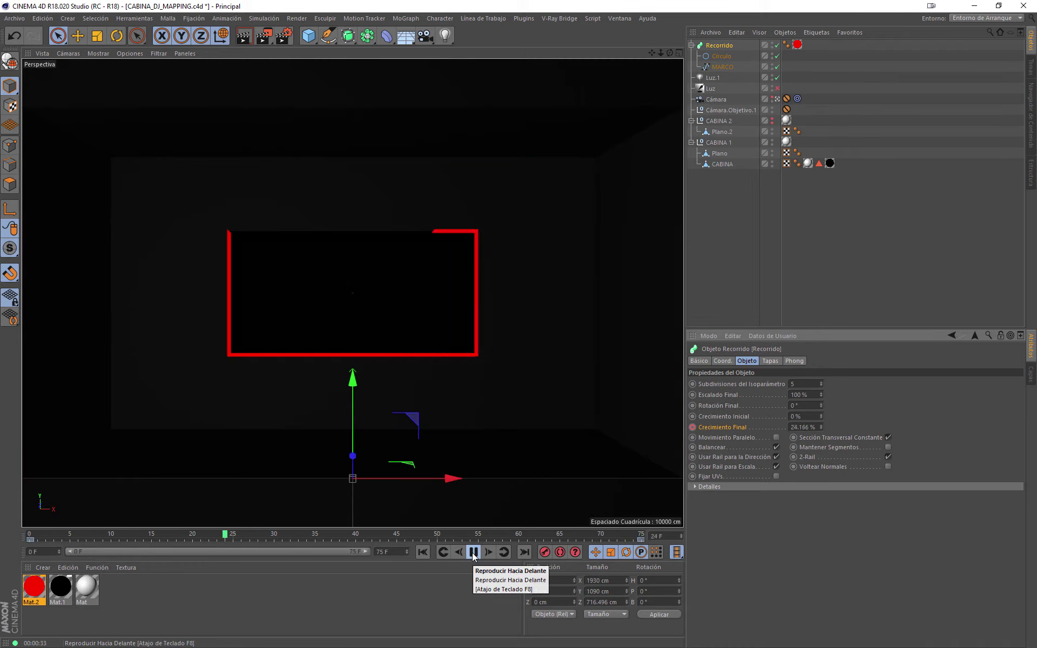
pyautogui.click(709, 218)
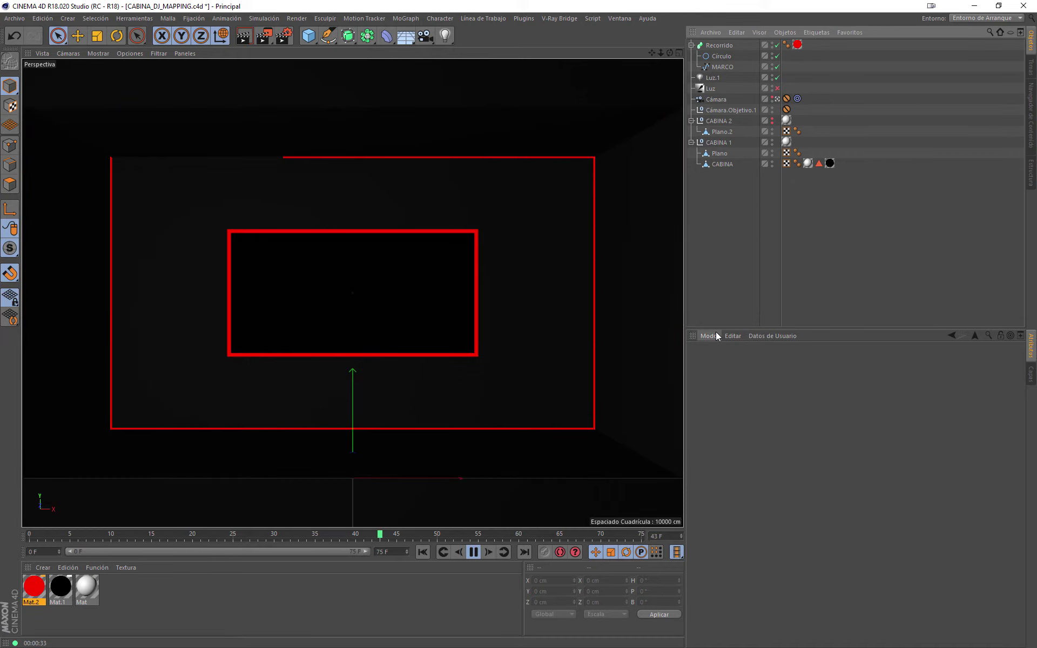
pyautogui.click(731, 66)
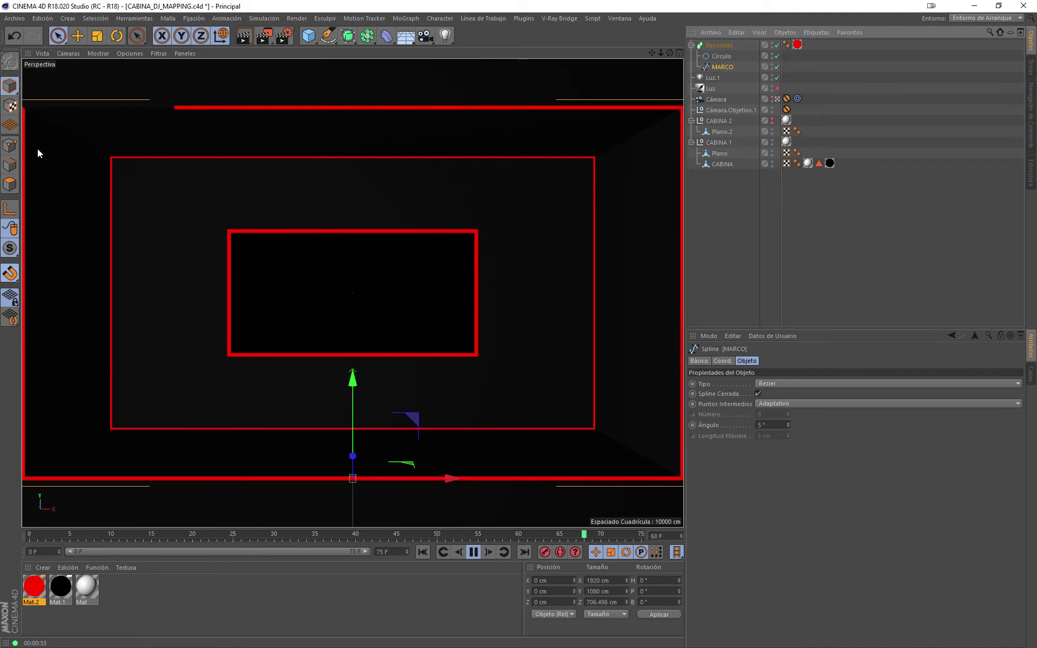
pyautogui.click(726, 55)
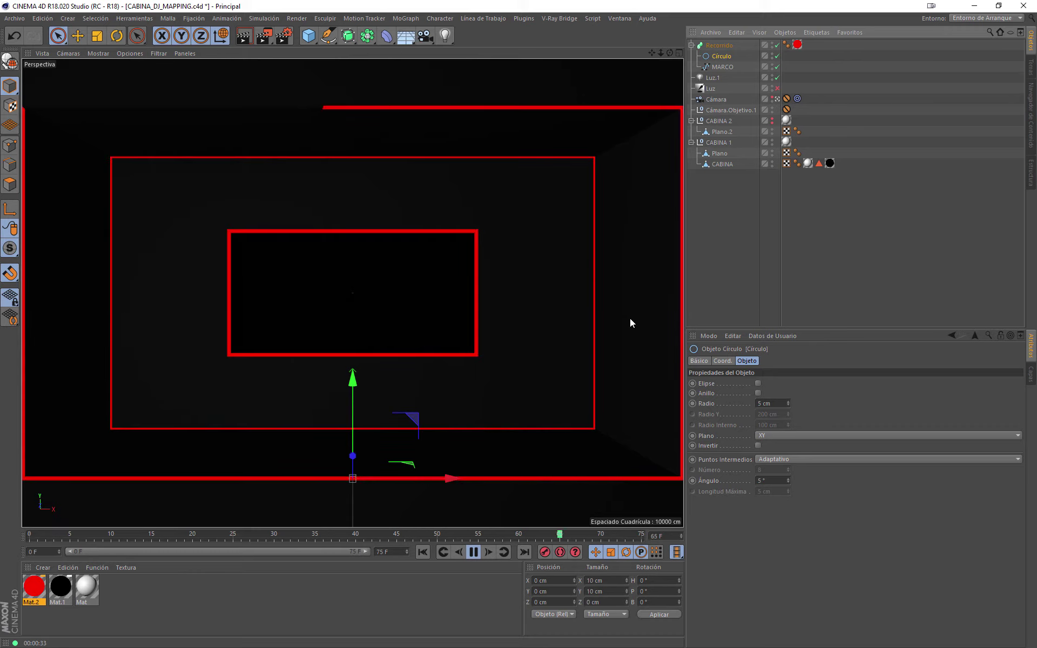
pyautogui.click(473, 552)
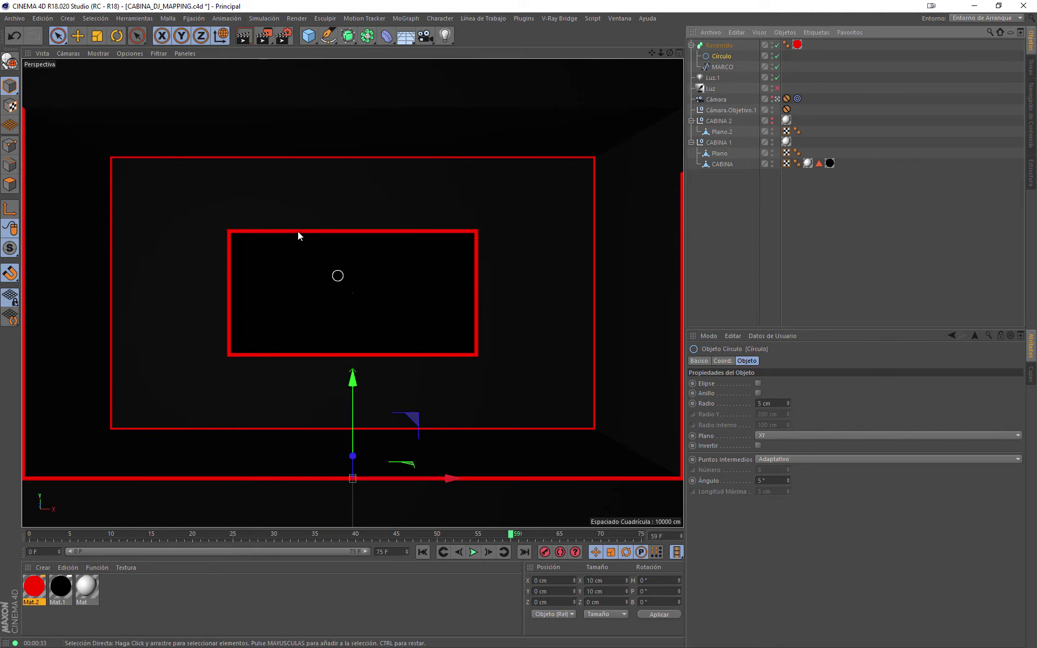
pyautogui.click(423, 552)
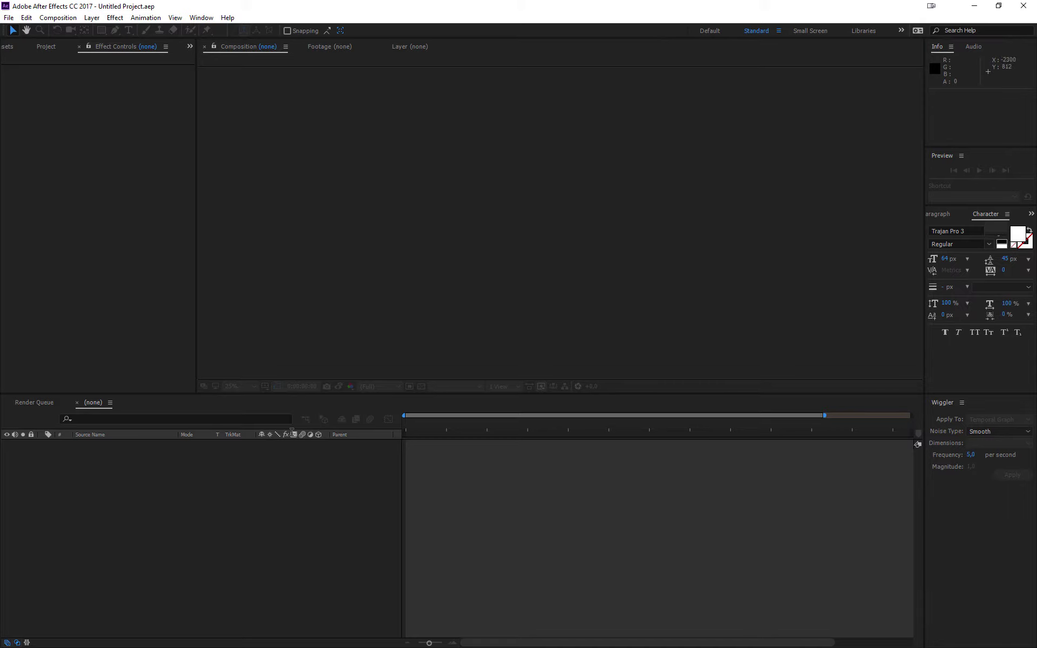
# - Create Comp 1 at 1920×1080, 25 fps, with a 10-second duration
pyautogui.click(46, 46)
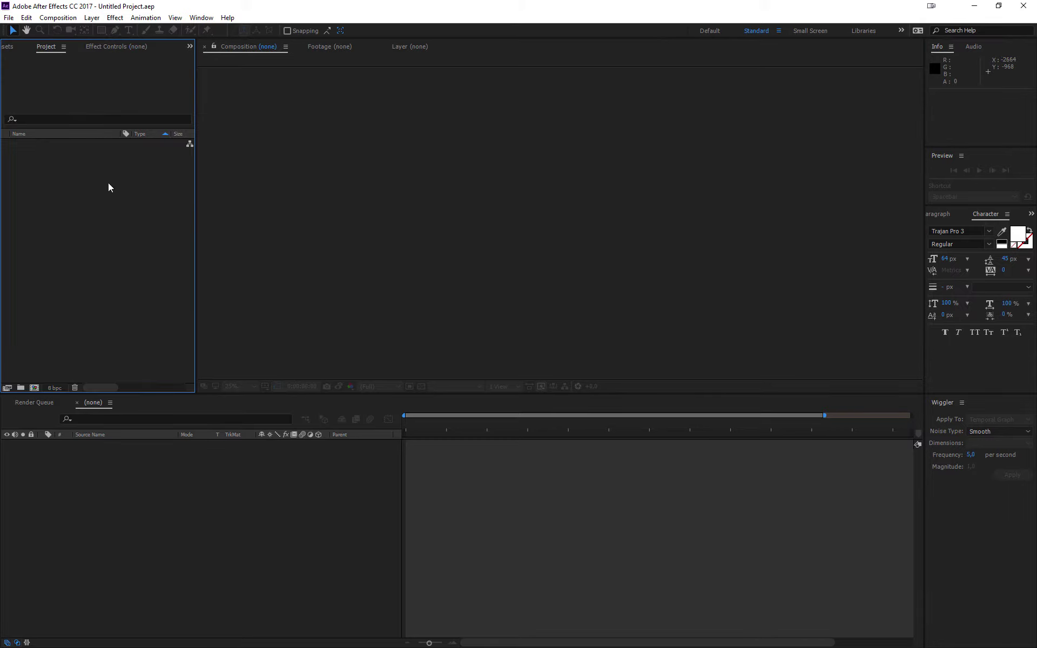
pyautogui.click(35, 388)
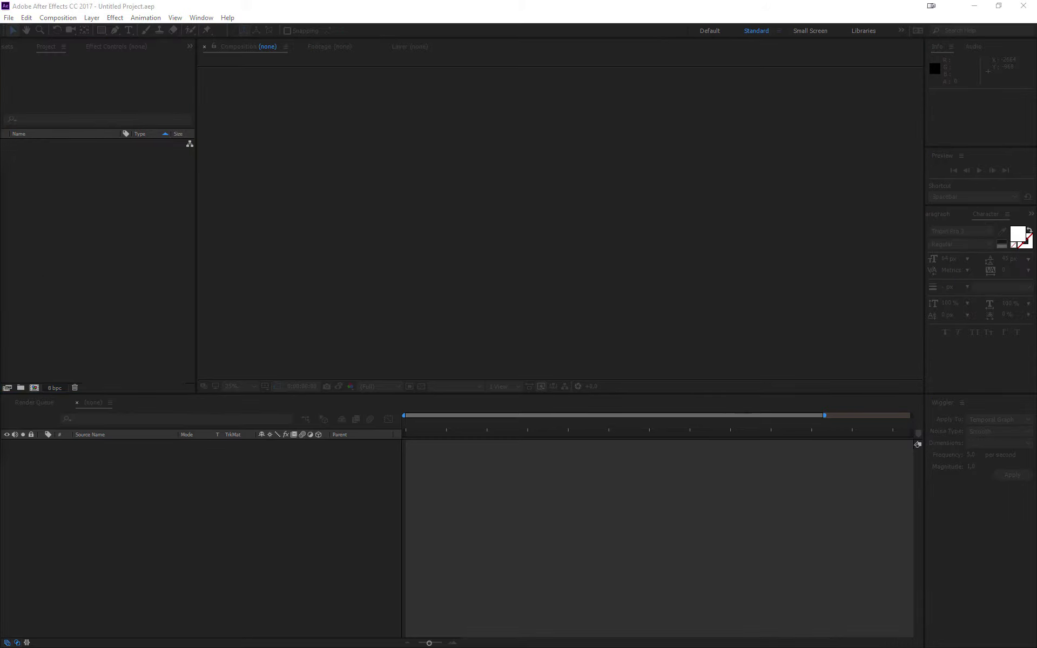
pyautogui.moveTo(419, 182); pyautogui.dragTo(458, 177)
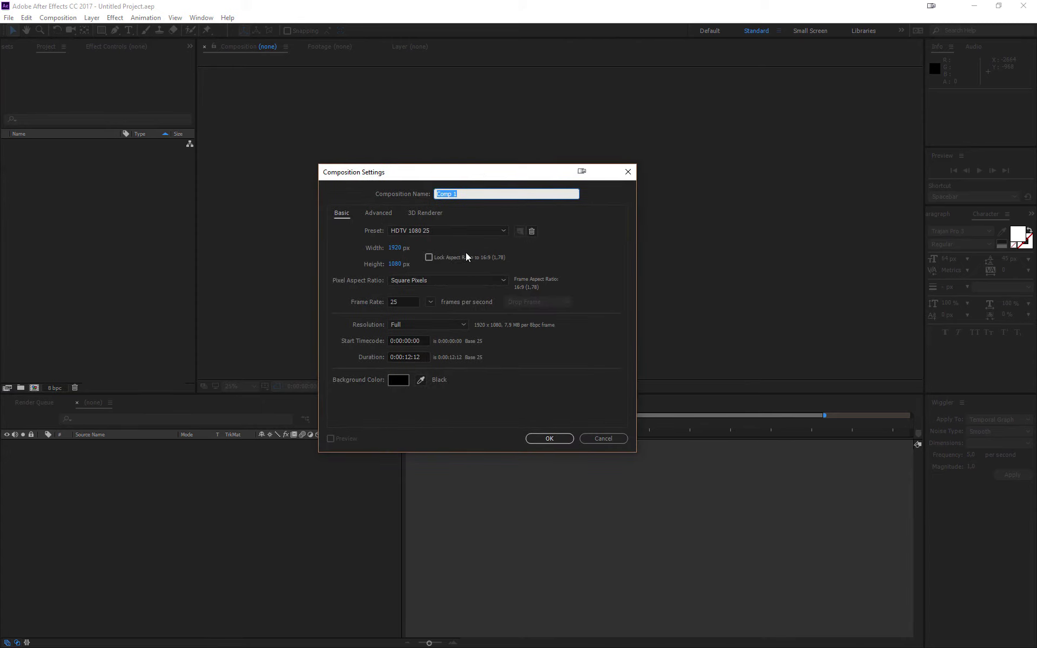
pyautogui.click(413, 357)
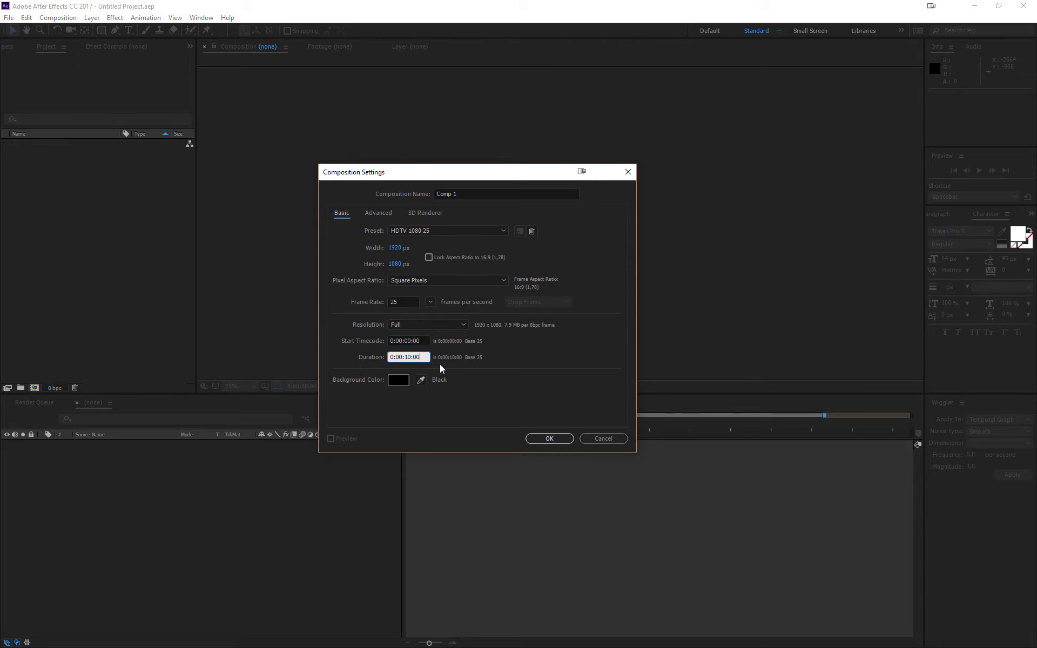
pyautogui.press('Return')
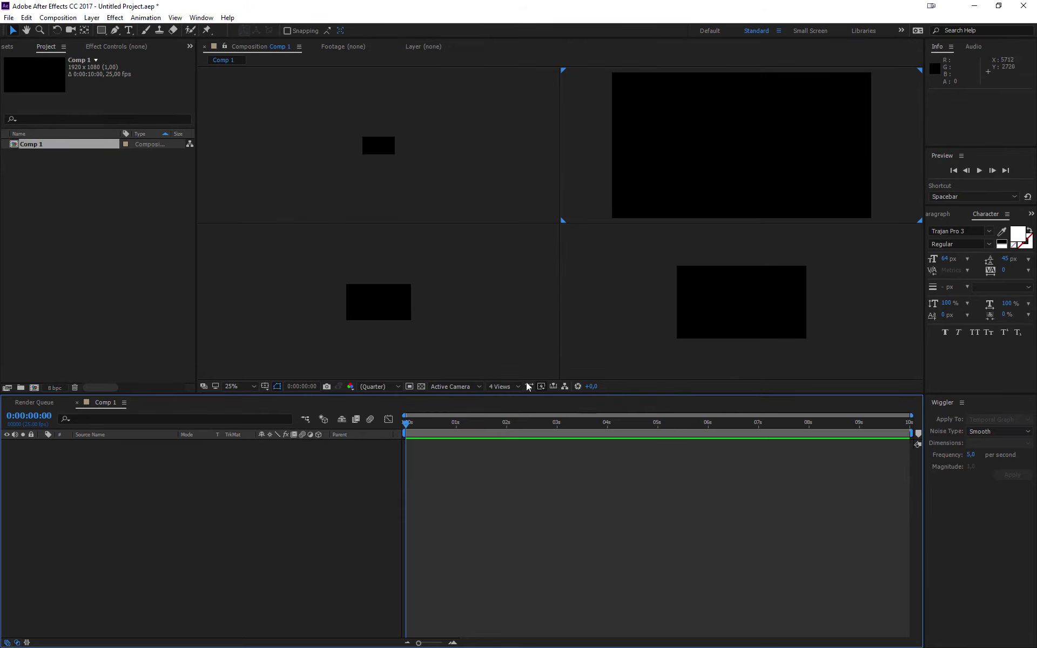
# - Switch the viewer to 1 View, enlarge it, and open Import File from the Project panel
pyautogui.click(503, 386)
pyautogui.click(505, 400)
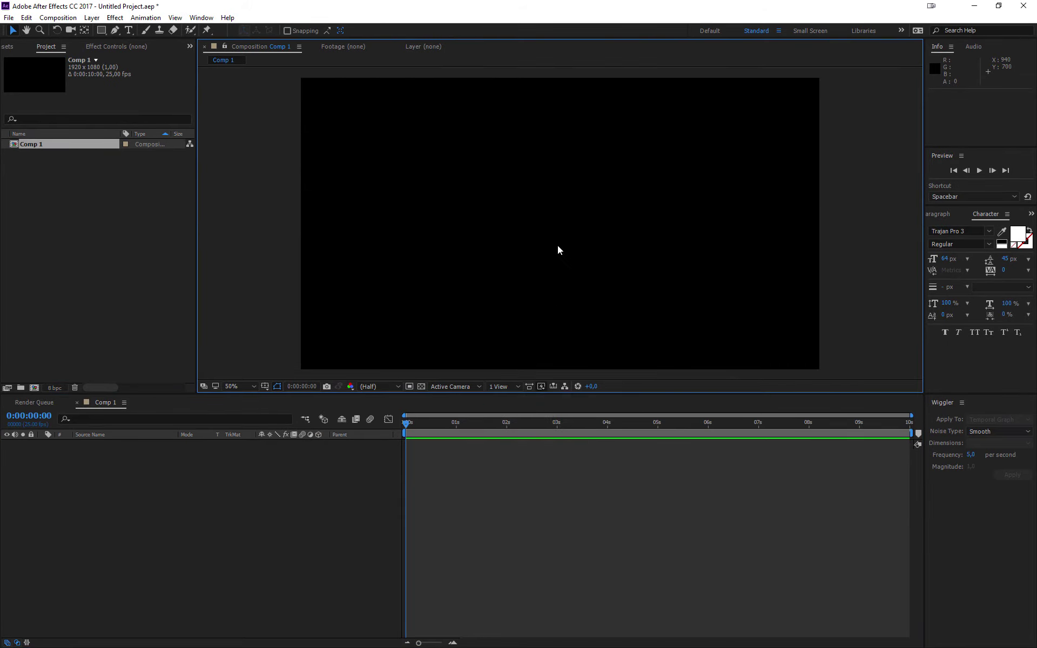
pyautogui.moveTo(476, 394); pyautogui.dragTo(476, 419)
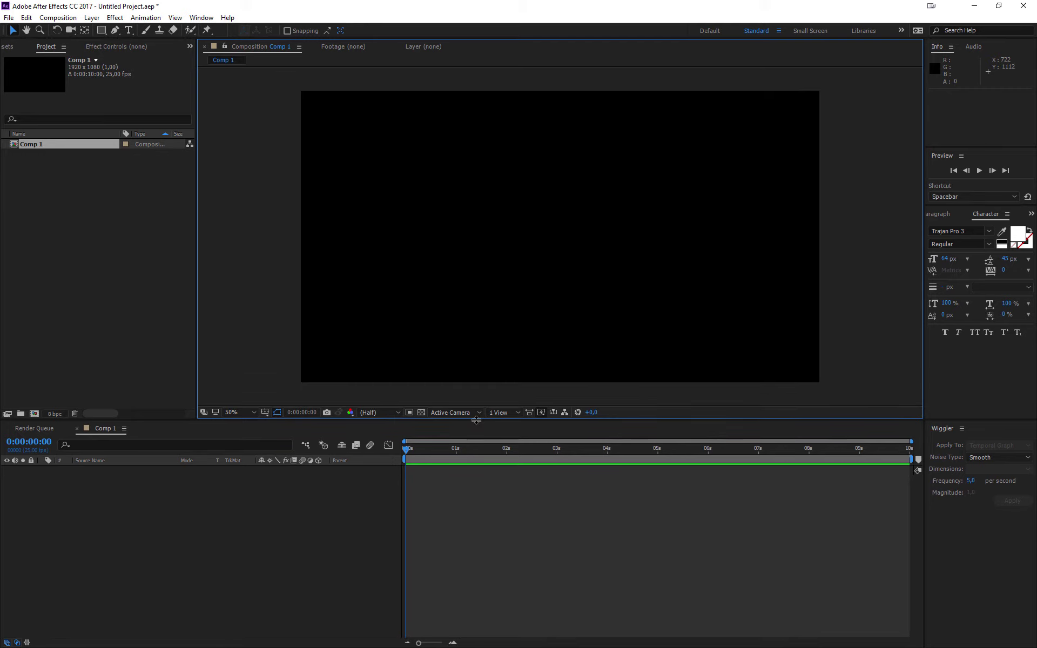
pyautogui.click(96, 545)
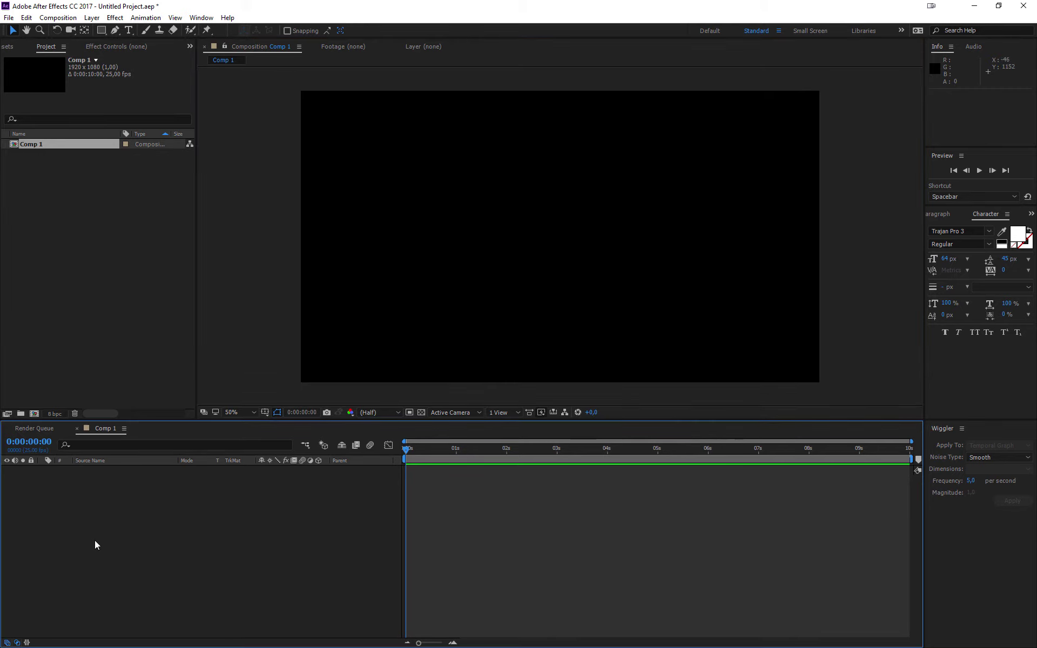
pyautogui.rightClick(119, 520)
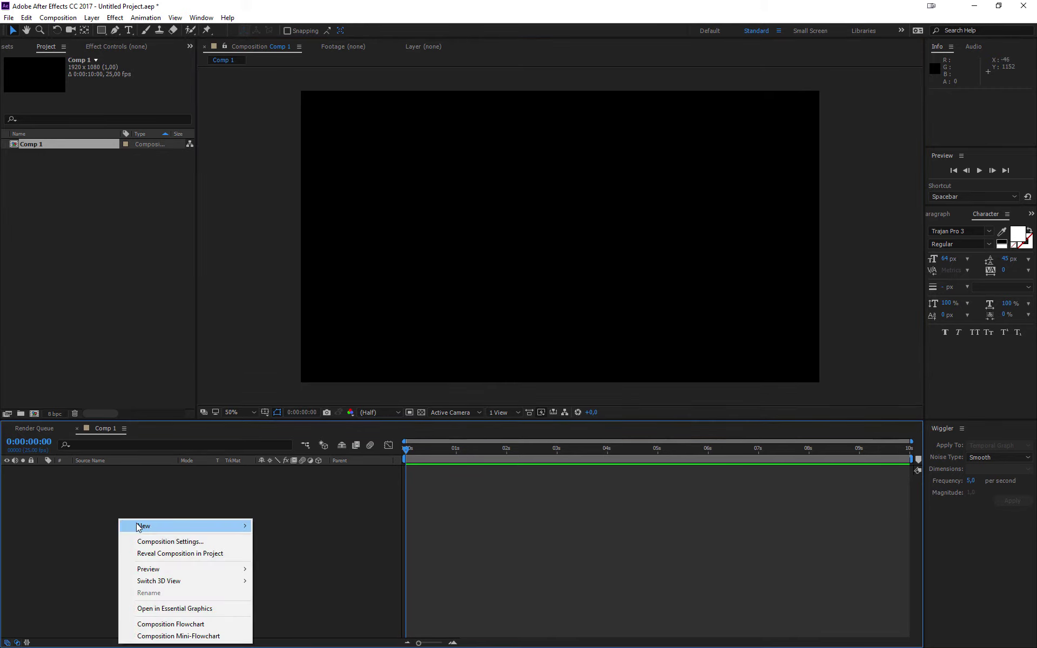
pyautogui.moveTo(144, 527)
pyautogui.click(107, 213)
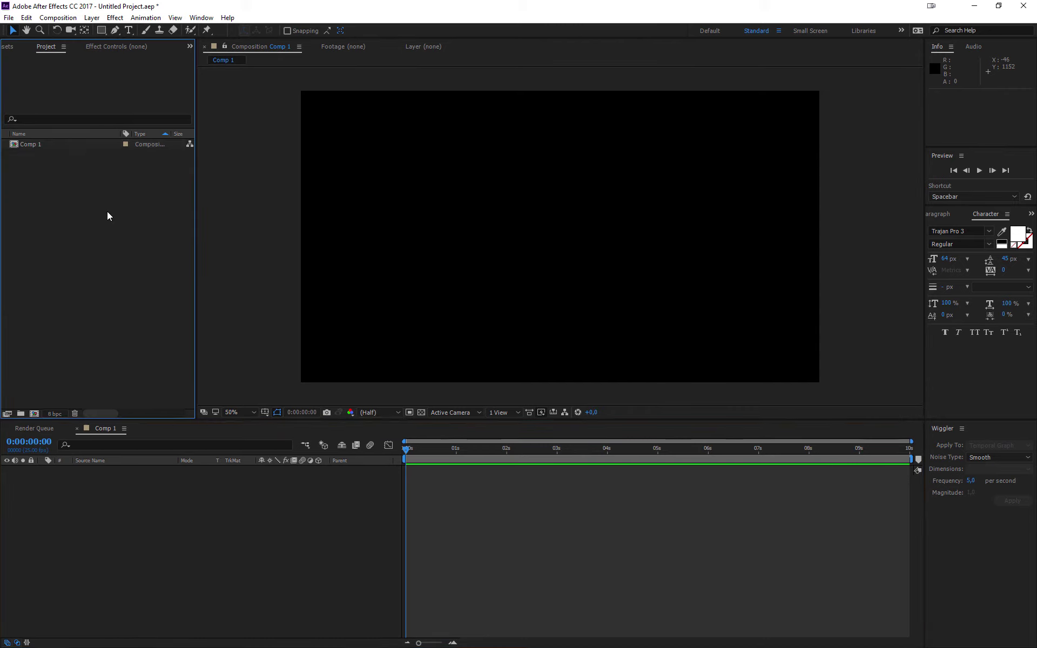
pyautogui.rightClick(107, 212)
pyautogui.moveTo(173, 265)
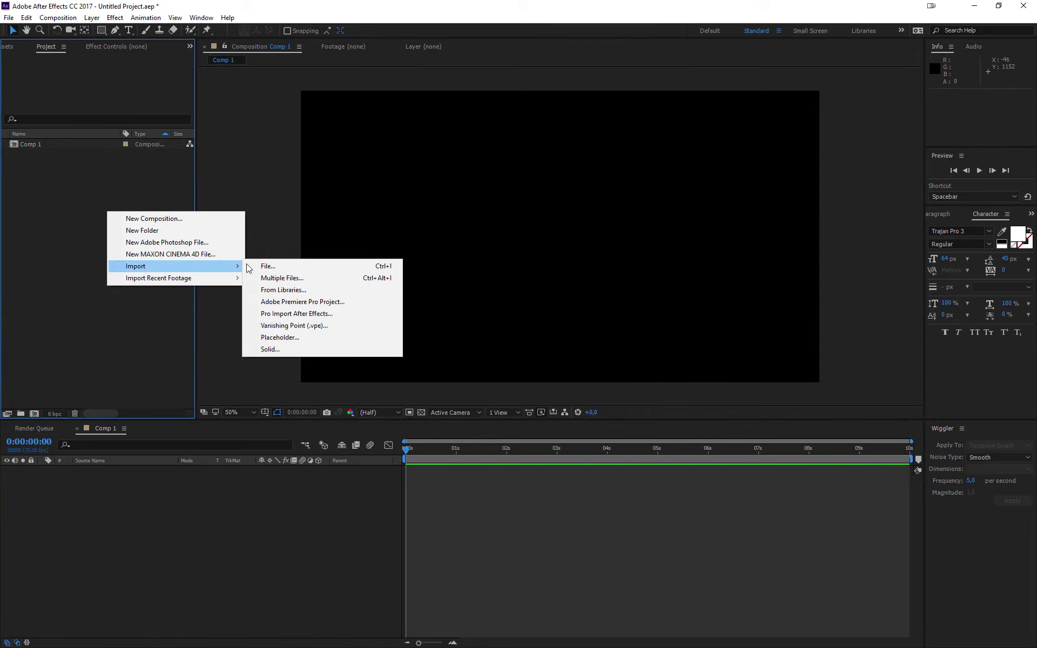
pyautogui.click(259, 266)
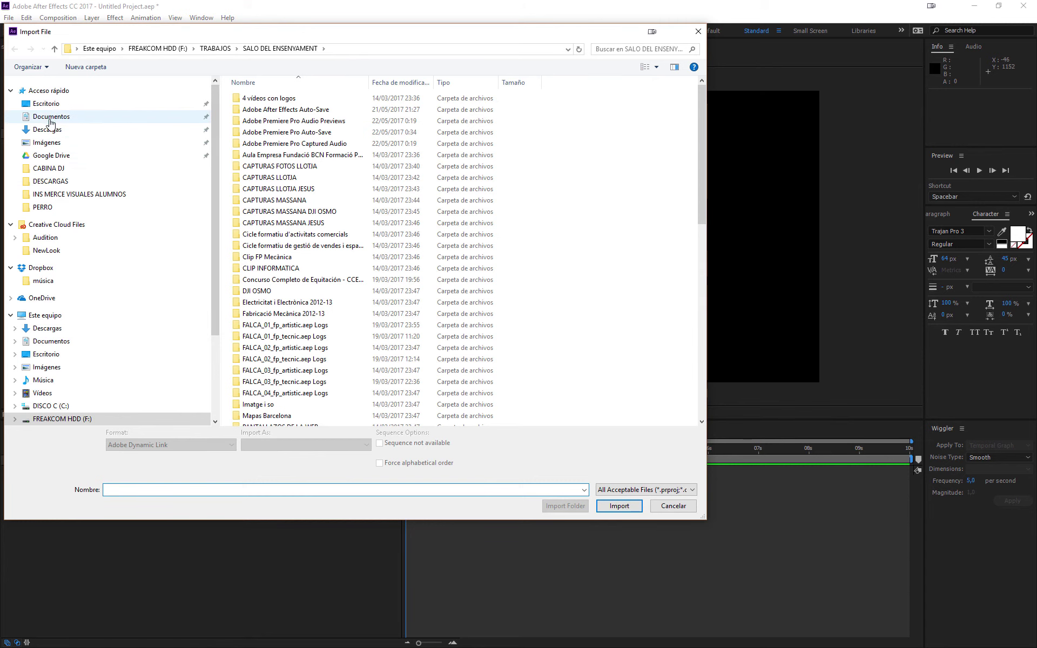
# - Import Wolverine-Explosion.jpg from the Imágenes folder into the project
pyautogui.click(49, 143)
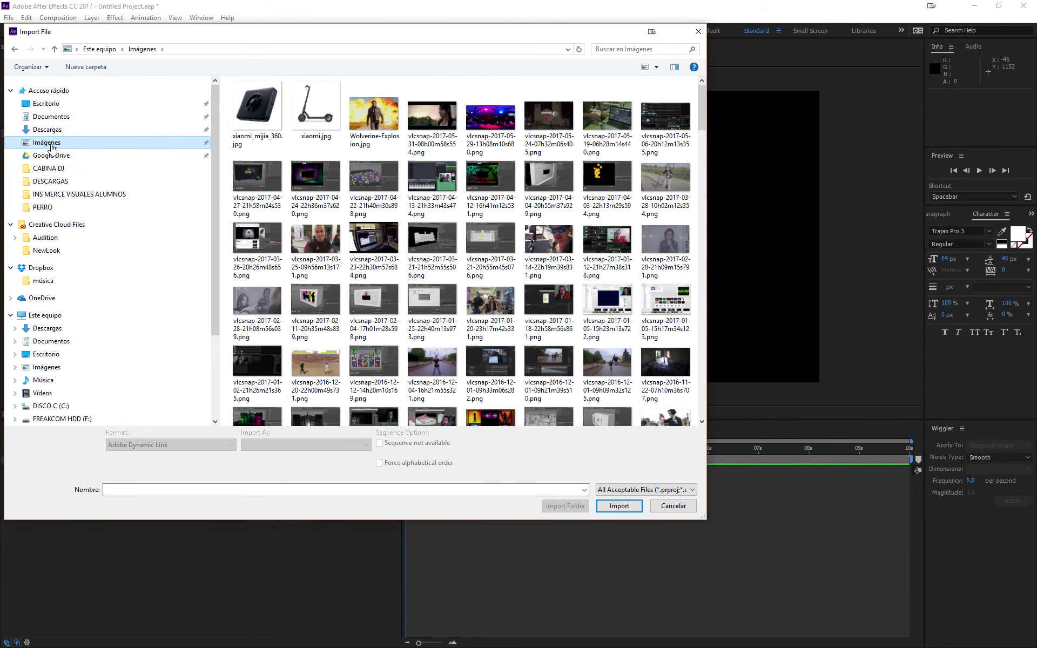
pyautogui.click(52, 117)
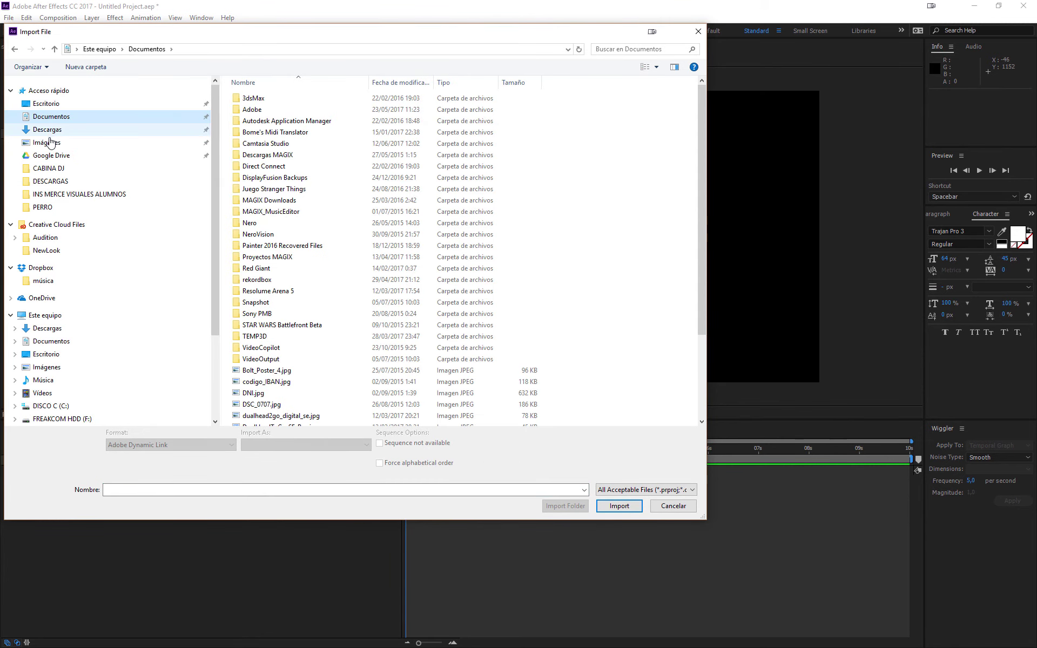
pyautogui.click(50, 143)
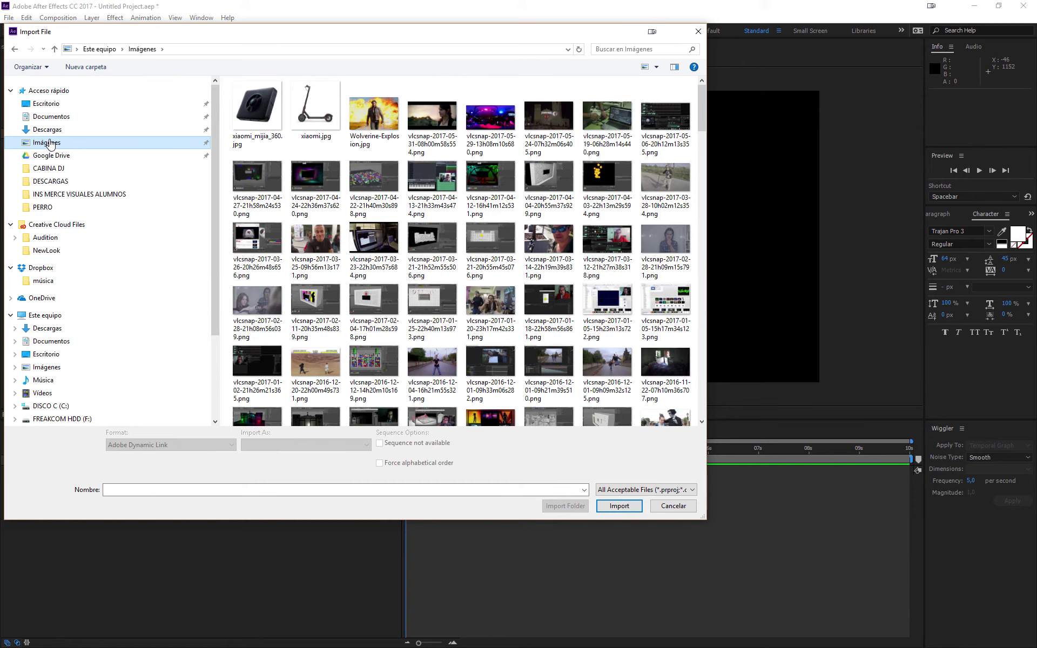
pyautogui.click(374, 114)
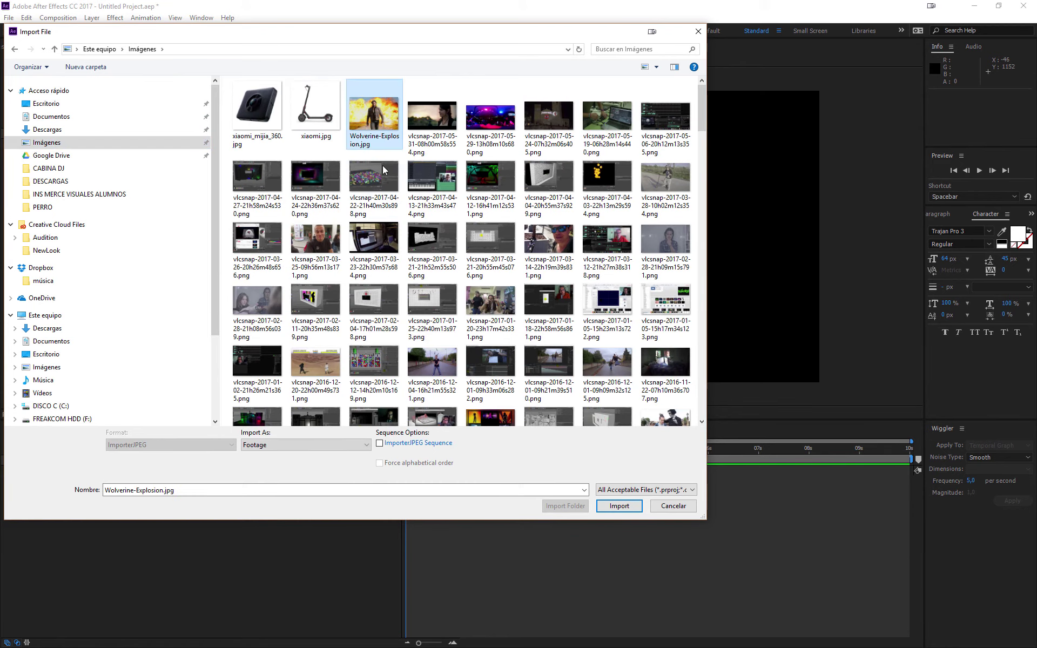
pyautogui.click(619, 505)
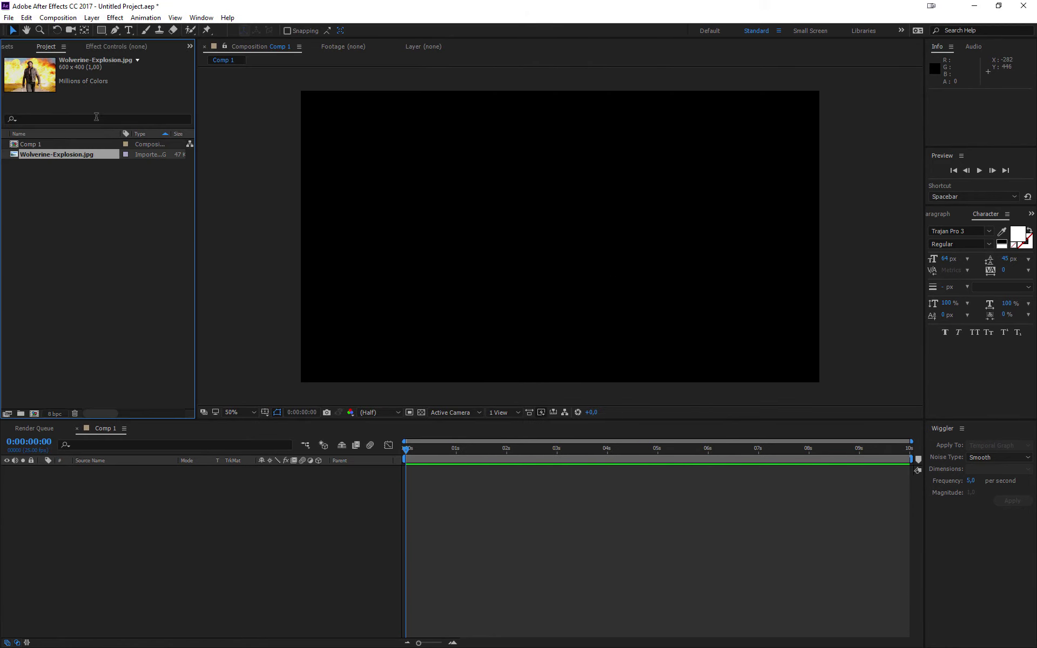
# - Place Wolverine-Explosion.jpg in Comp 1 and scale it up to fill the frame height
pyautogui.moveTo(57, 154); pyautogui.dragTo(146, 551)
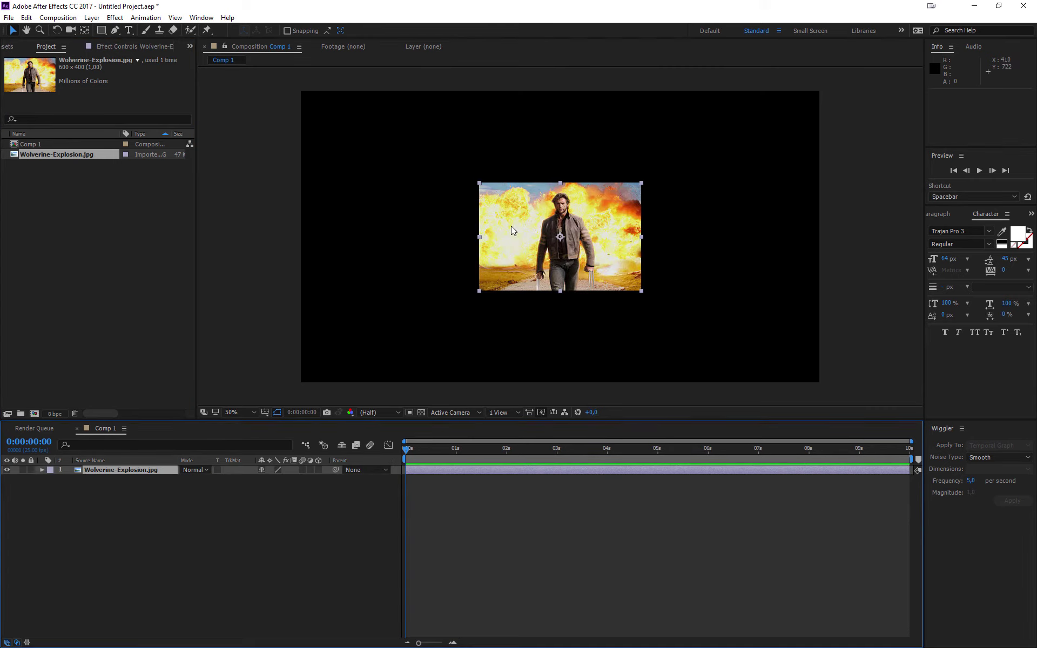
pyautogui.moveTo(641, 183); pyautogui.dragTo(856, 89)
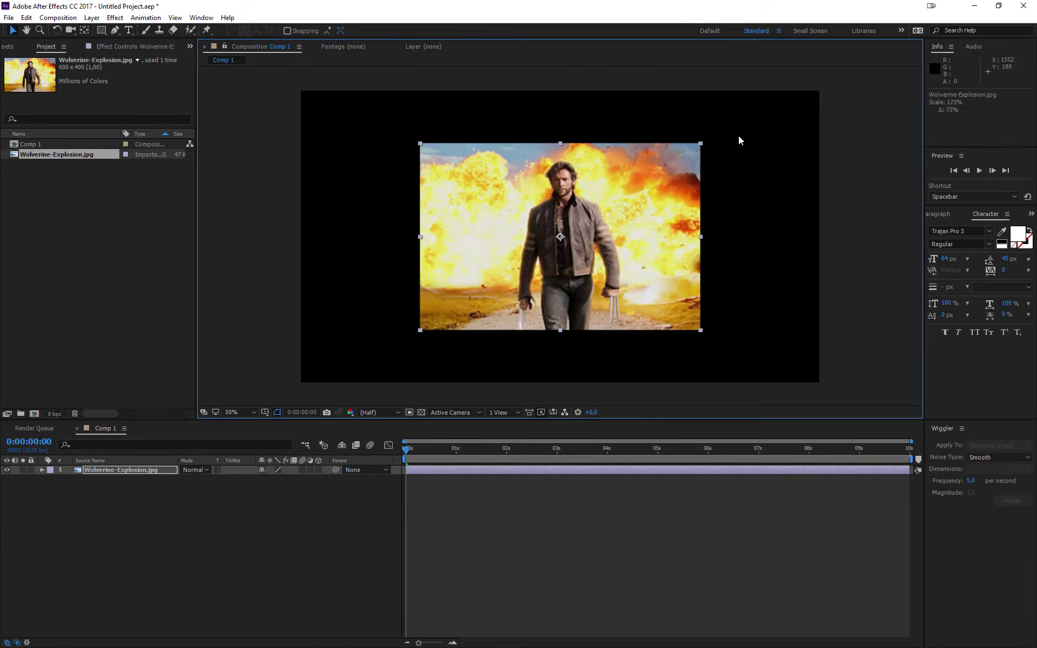
pyautogui.click(576, 497)
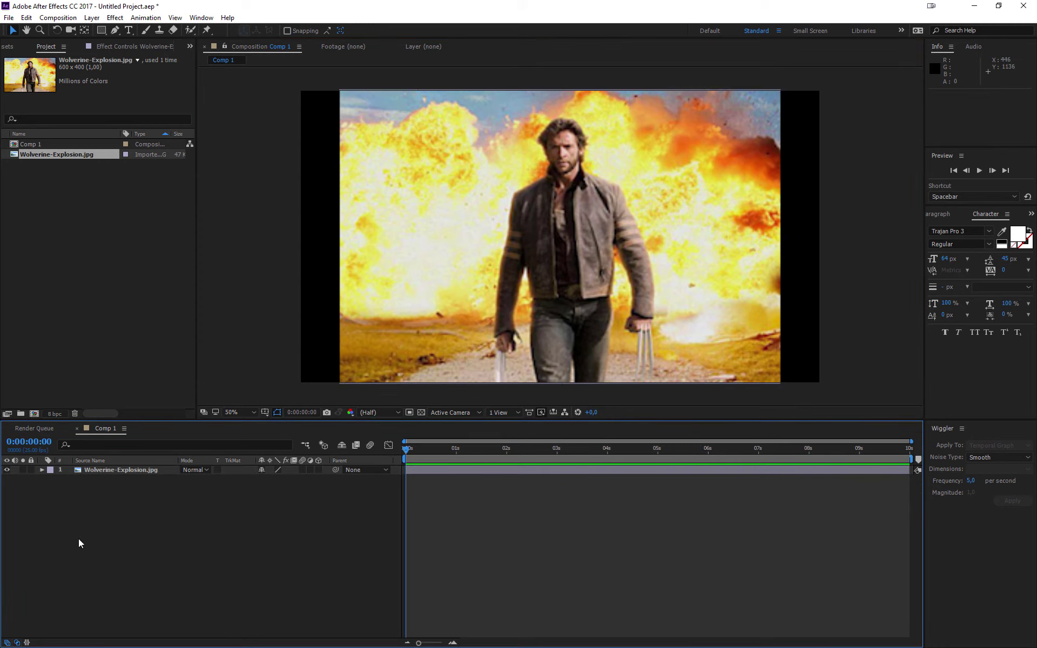
# - Create a red solid layer, then delete it
pyautogui.rightClick(89, 552)
pyautogui.moveTo(115, 433)
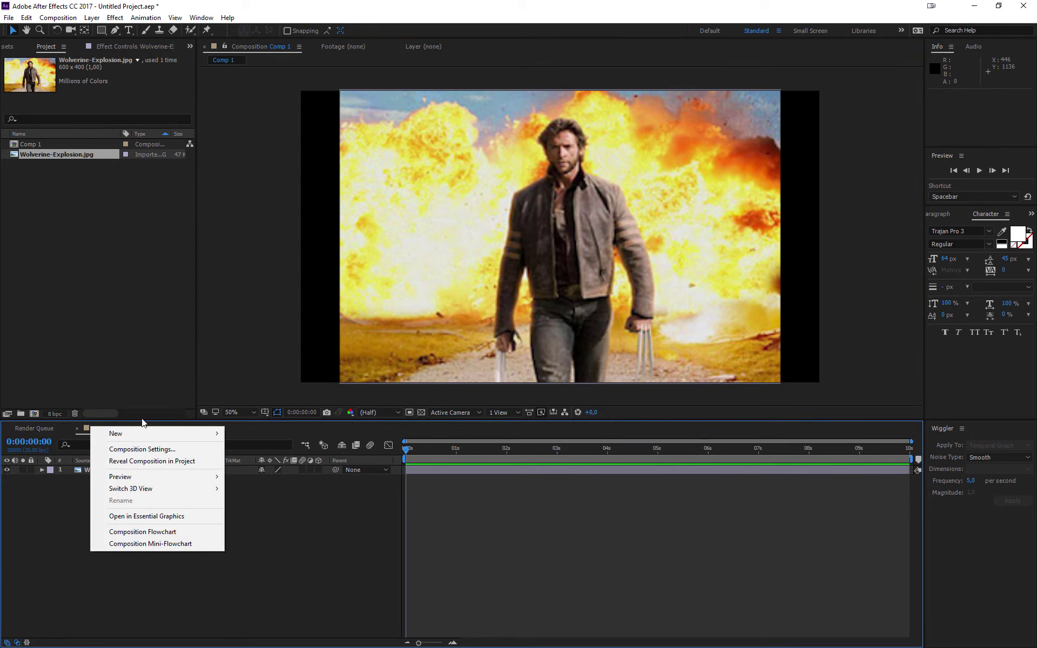
pyautogui.click(285, 461)
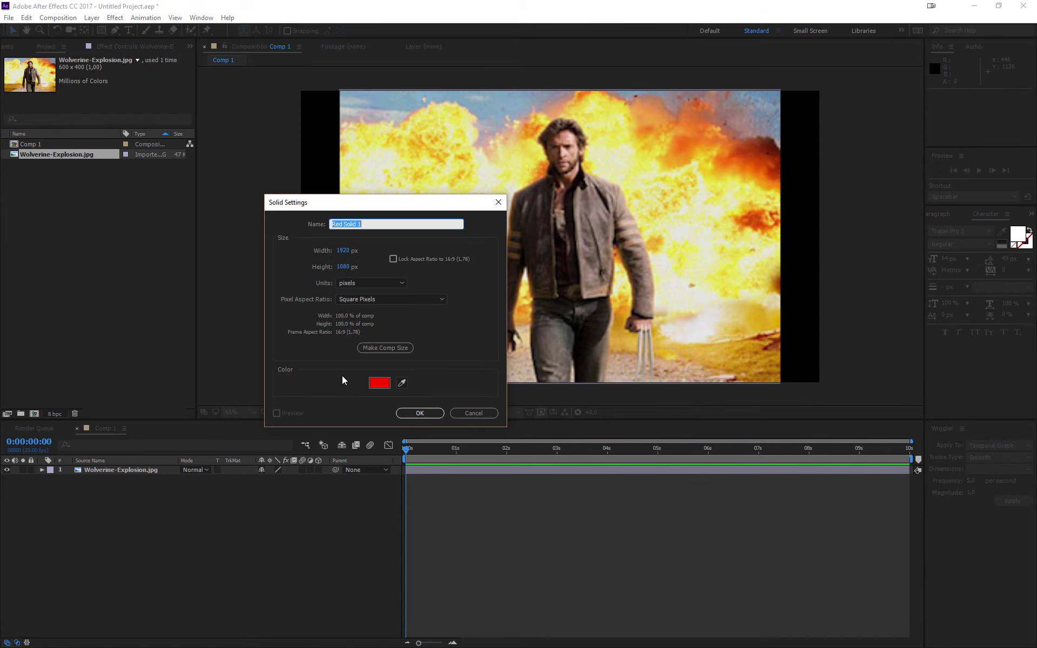
pyautogui.click(389, 385)
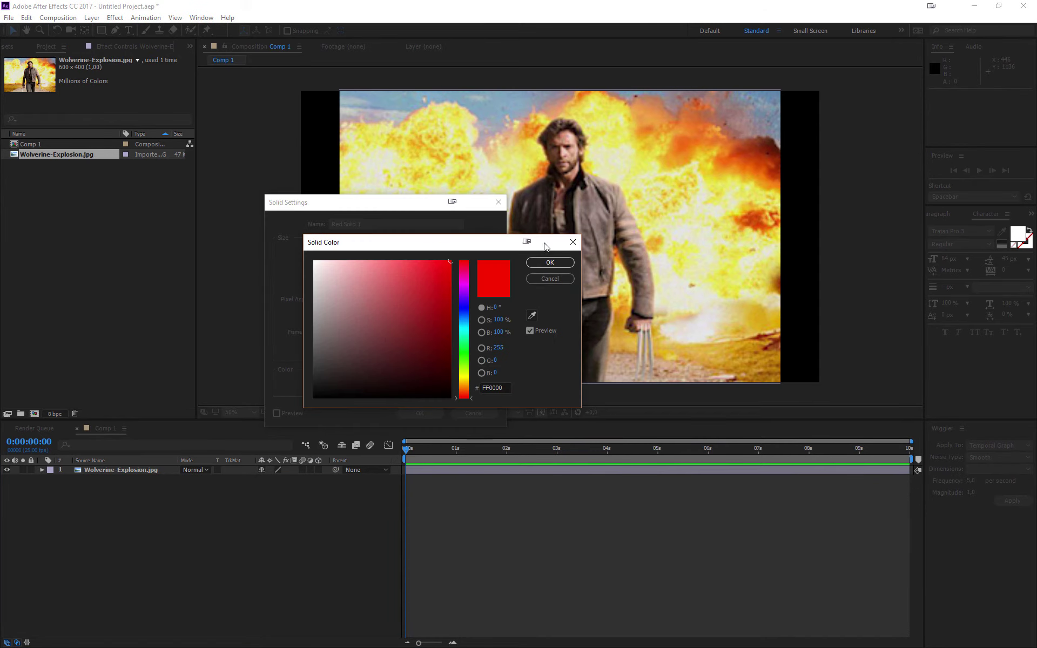
pyautogui.click(556, 260)
pyautogui.click(436, 411)
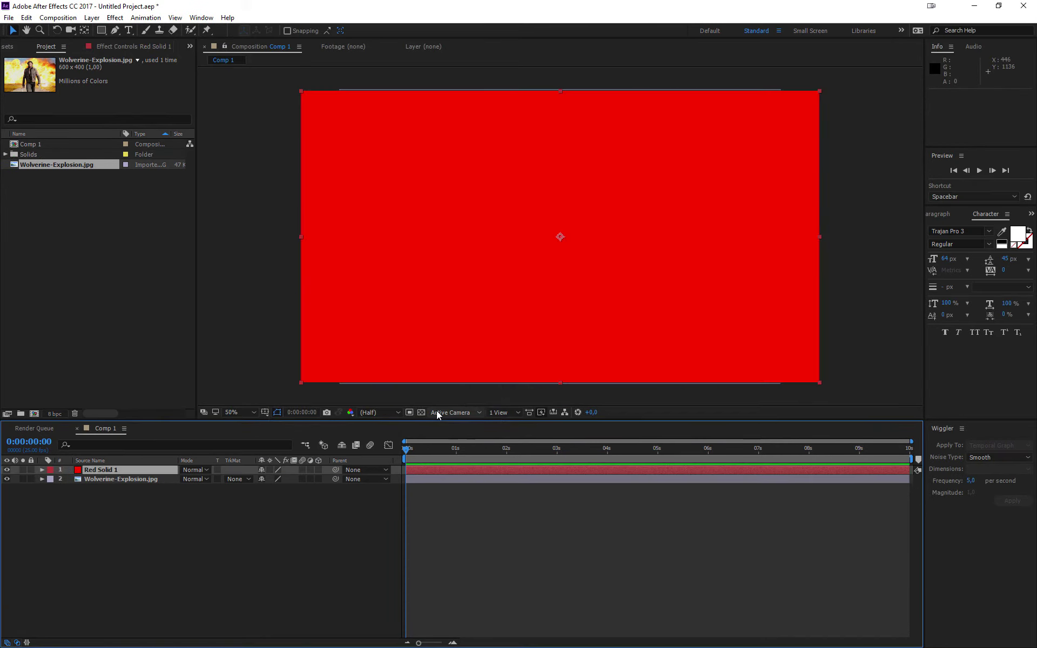
pyautogui.click(113, 470)
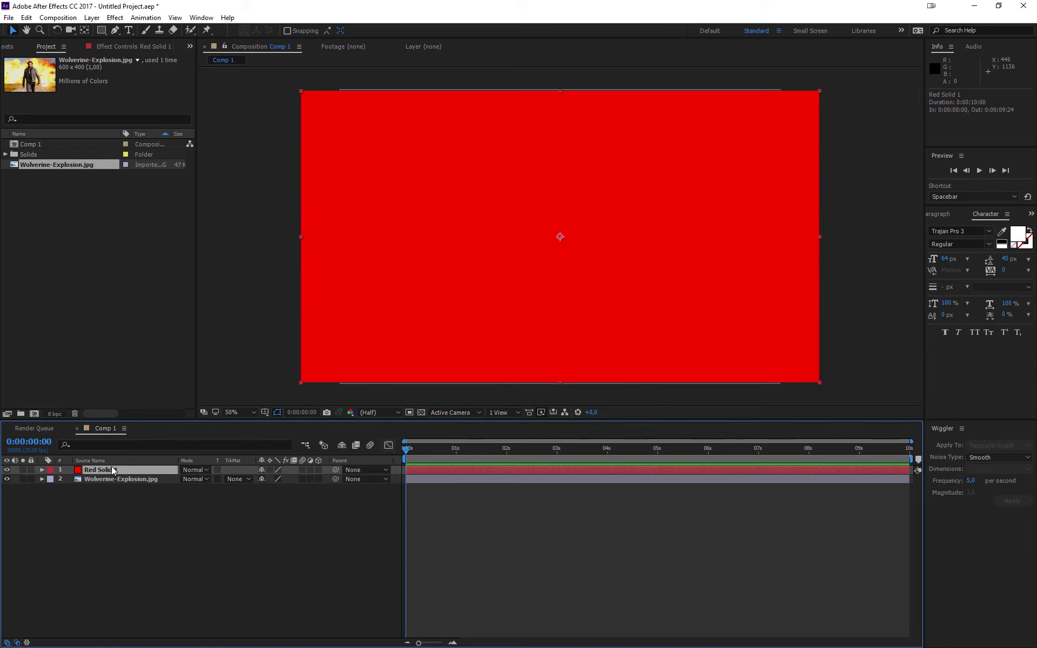
pyautogui.press('Delete')
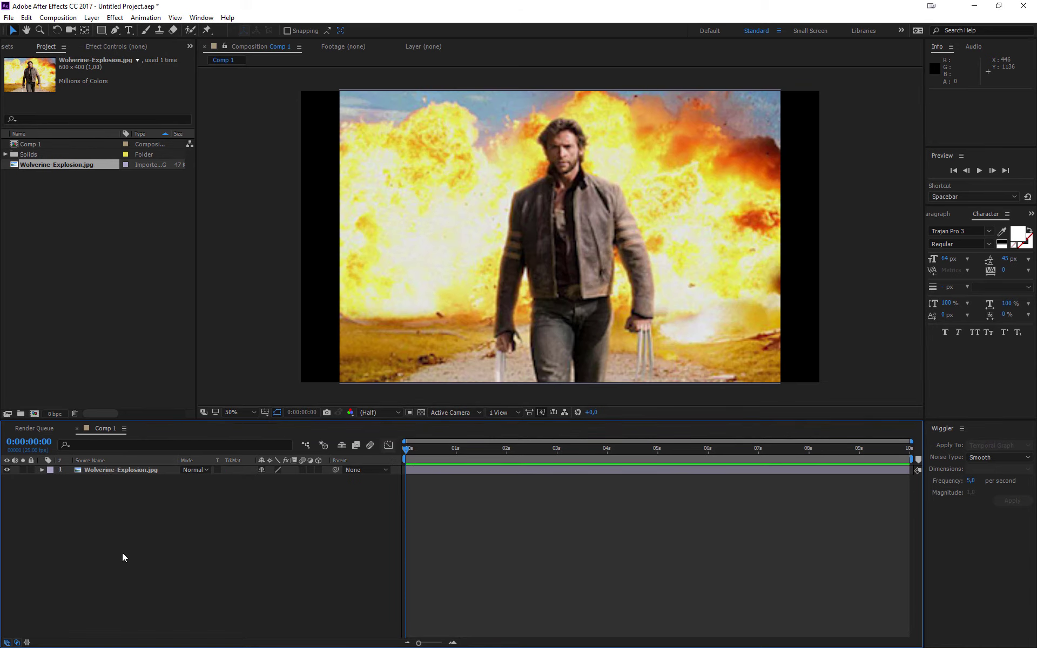
# - Create a white solid layer, White Solid 1, above the Wolverine image
pyautogui.rightClick(122, 553)
pyautogui.moveTo(162, 434)
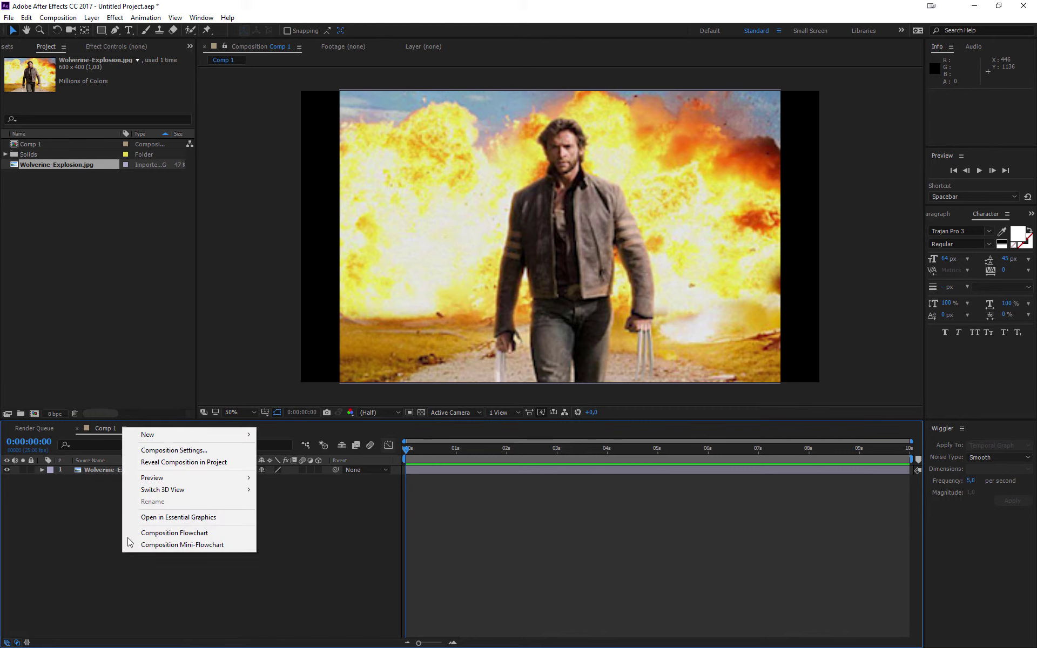
pyautogui.click(86, 462)
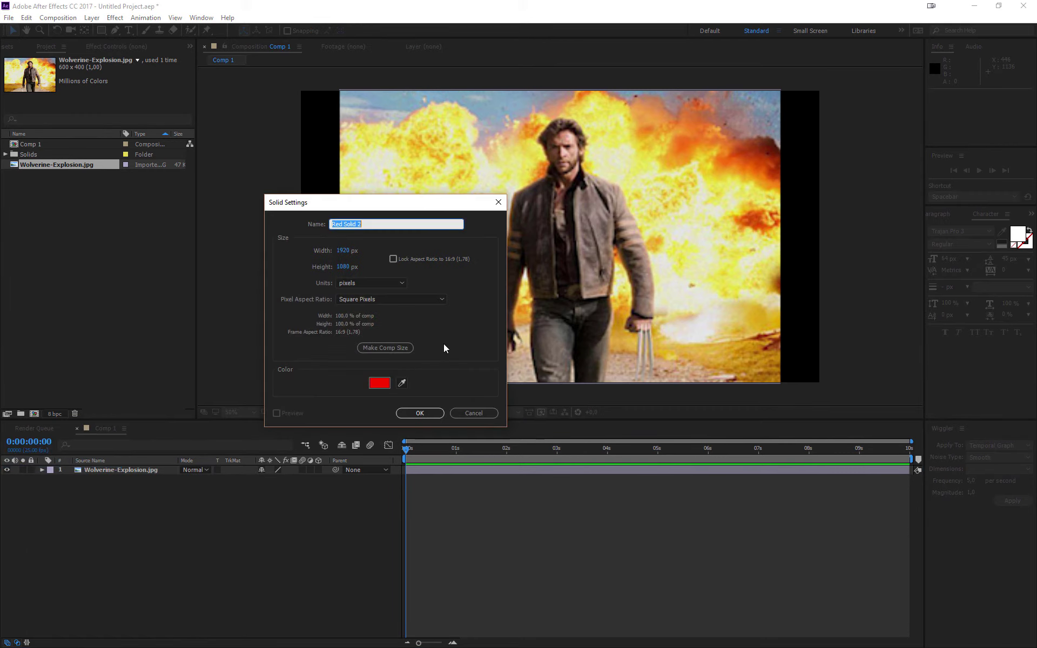
pyautogui.click(377, 382)
pyautogui.click(314, 260)
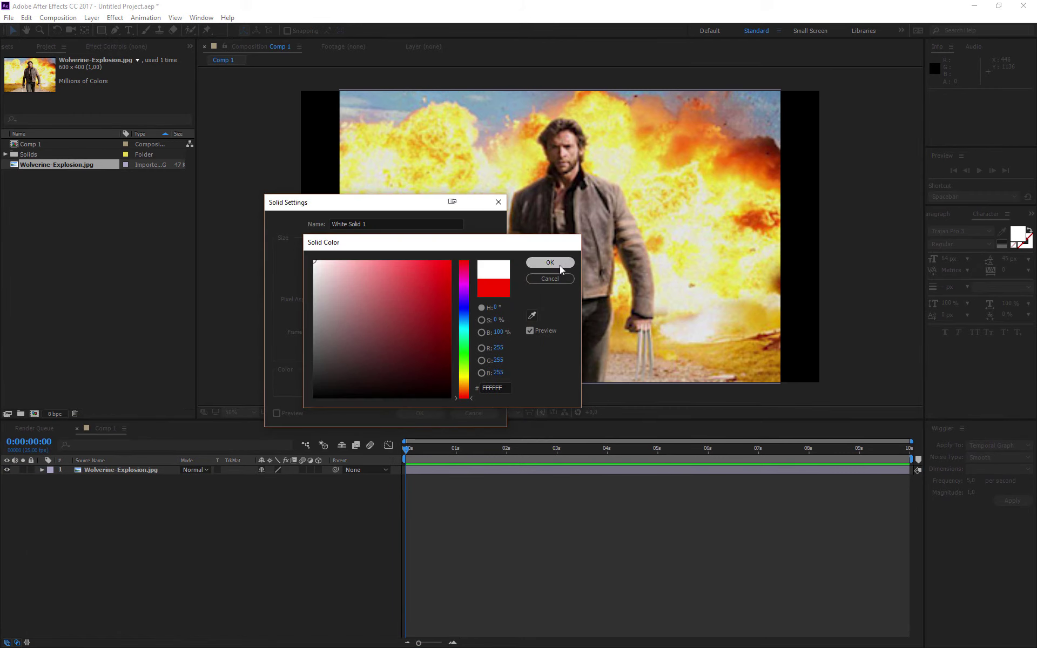
pyautogui.click(559, 265)
pyautogui.click(434, 416)
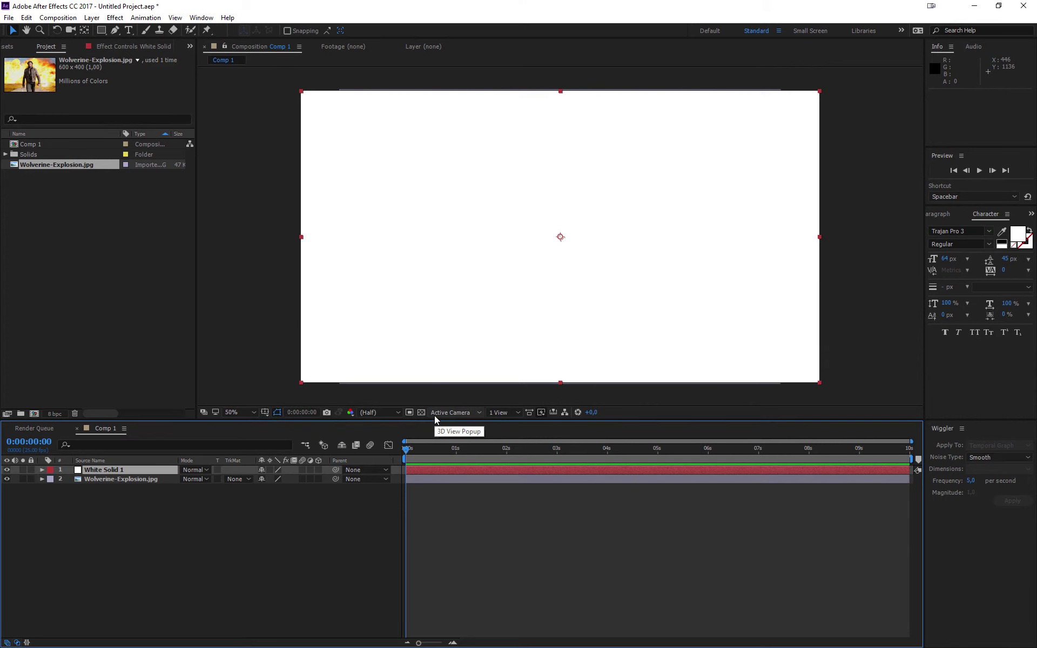
# - Hide White Solid 1 so the picture shows, and pick the Pen tool
pyautogui.click(117, 472)
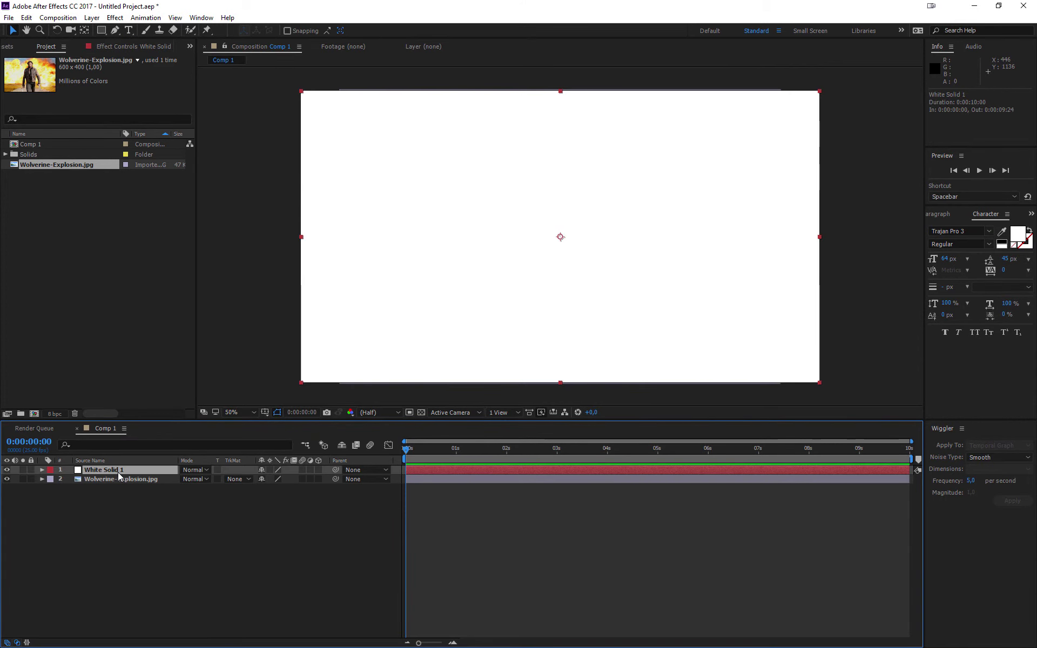
pyautogui.click(6, 470)
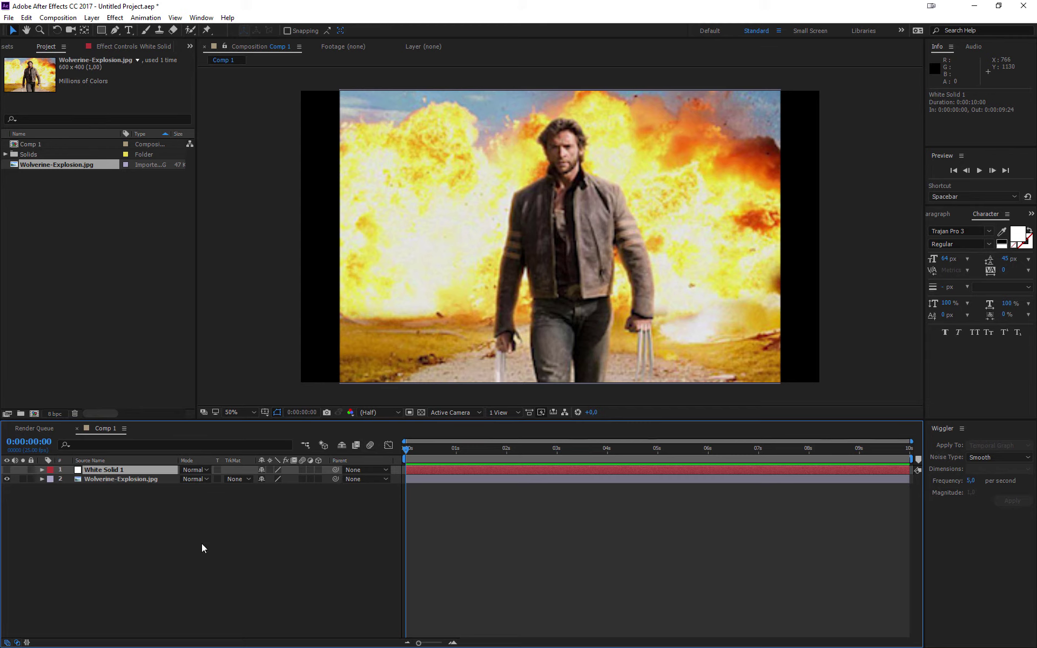
pyautogui.click(109, 511)
pyautogui.click(105, 471)
pyautogui.click(7, 470)
pyautogui.click(115, 31)
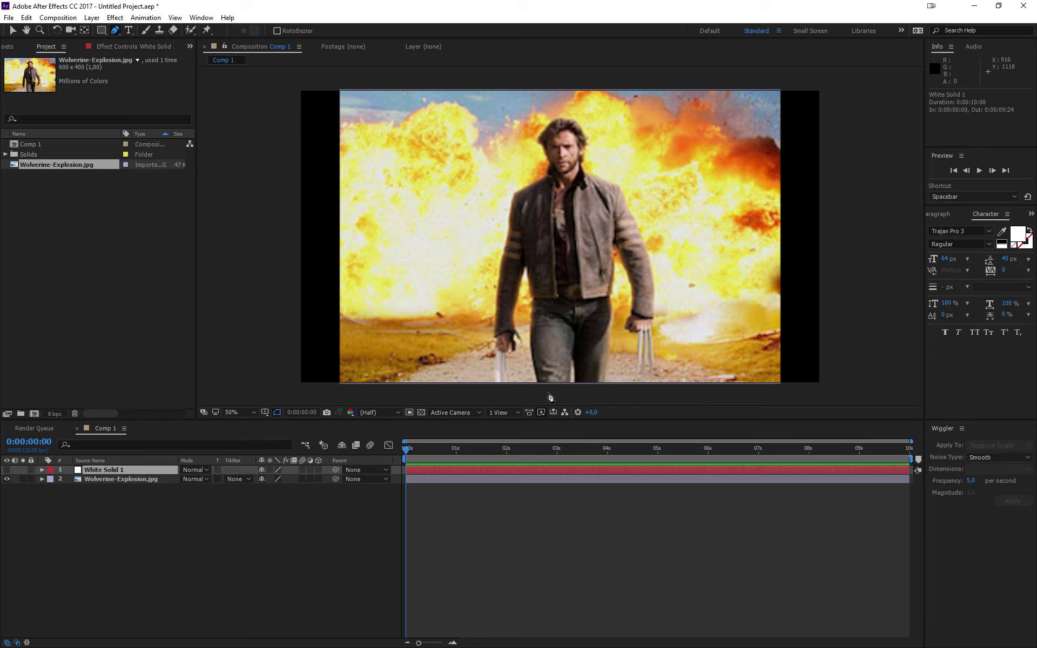
# - Pen-trace White Solid 1's mask from the feet, around the legs and left claws, up to the head
pyautogui.click(540, 389)
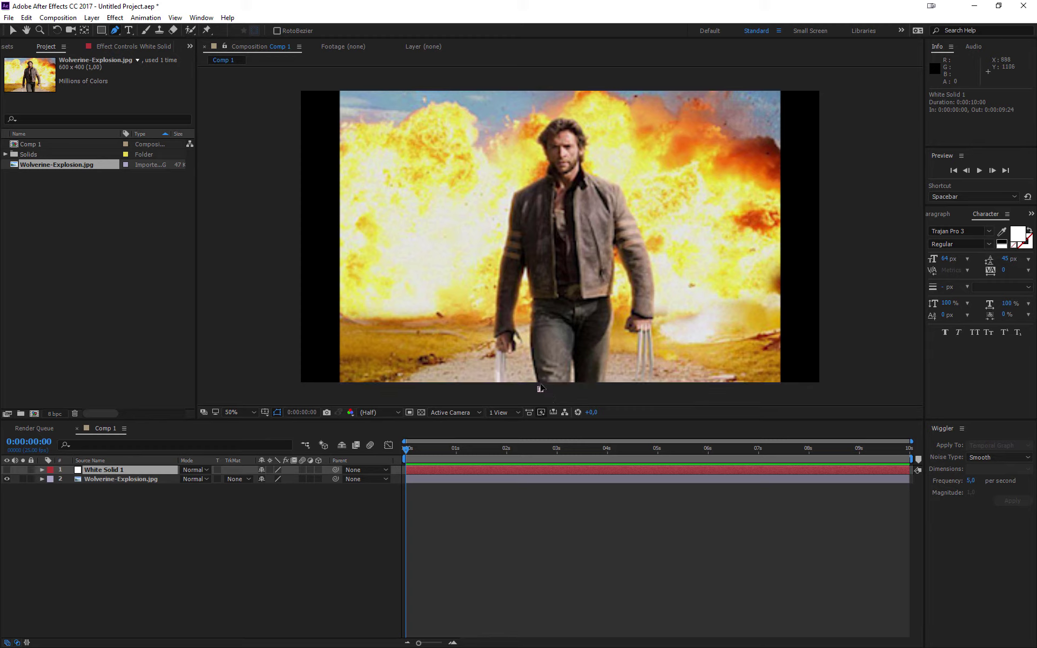
pyautogui.click(532, 346)
pyautogui.click(535, 303)
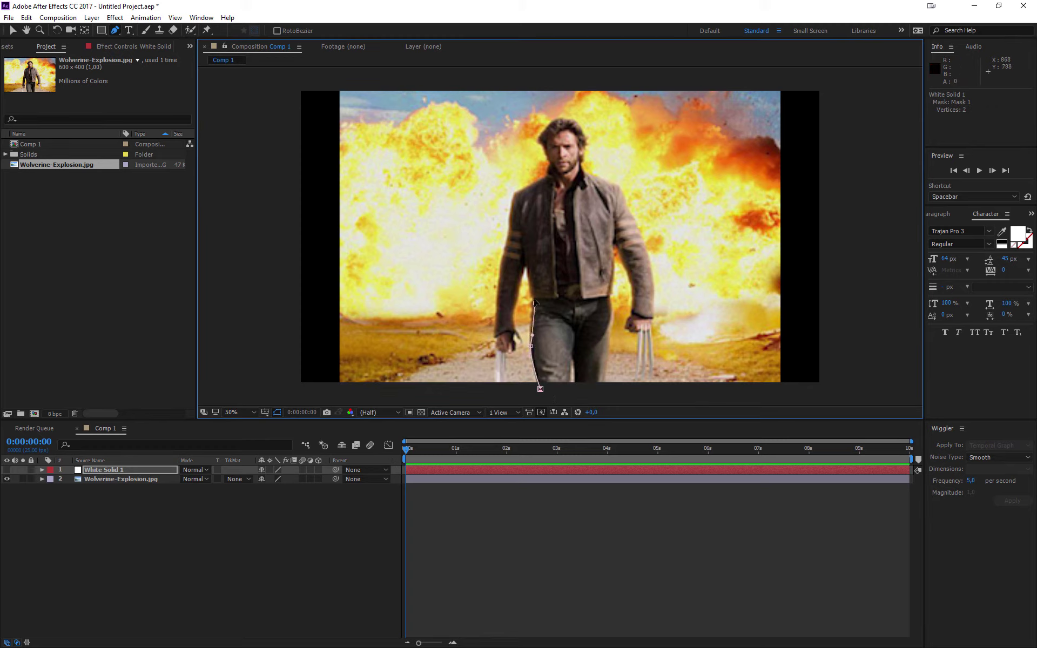
pyautogui.click(527, 266)
pyautogui.click(517, 307)
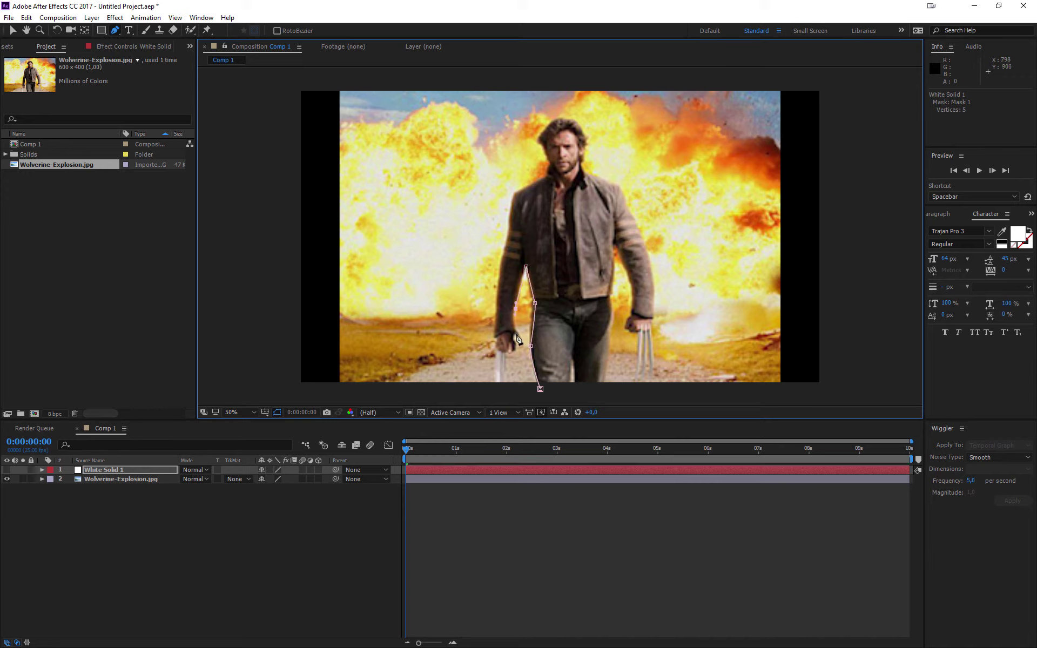
pyautogui.click(509, 356)
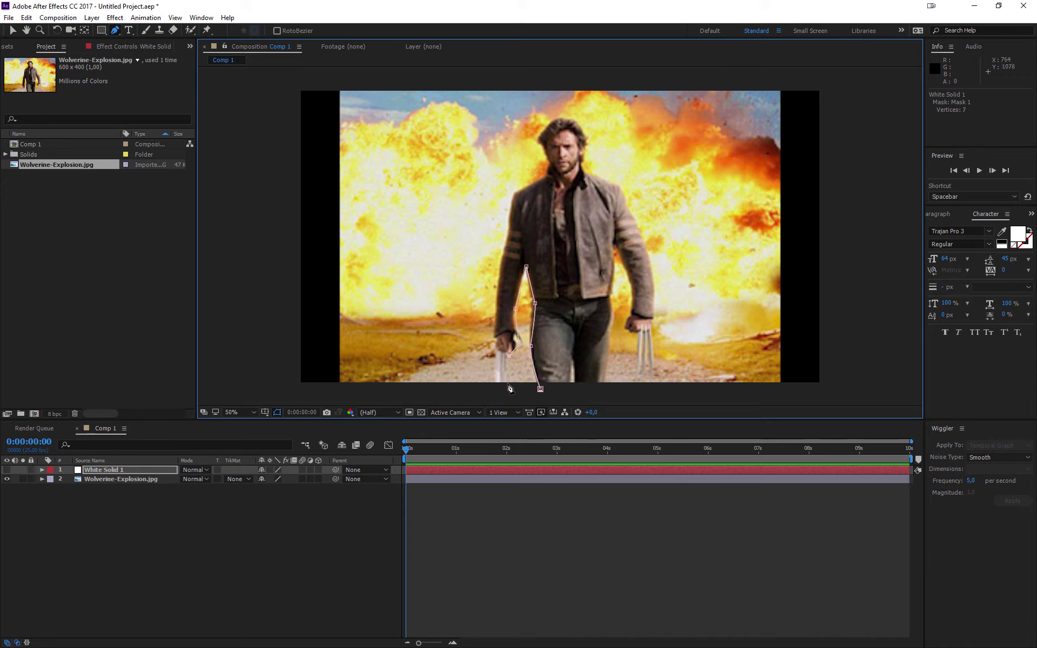
pyautogui.click(508, 385)
pyautogui.click(499, 353)
pyautogui.click(496, 339)
pyautogui.click(497, 296)
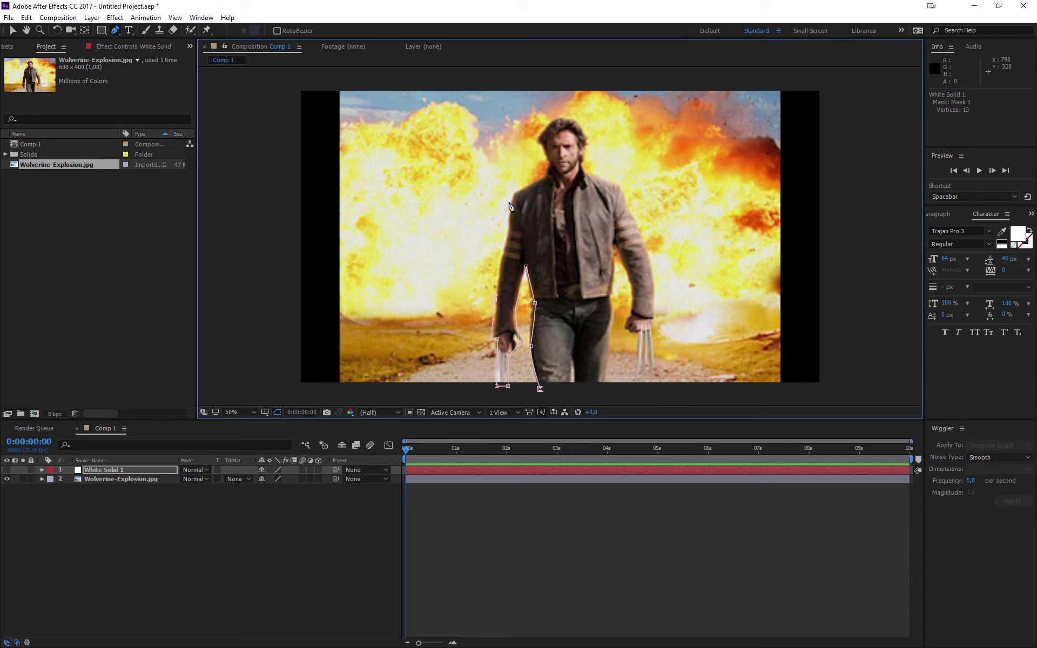
pyautogui.click(503, 246)
pyautogui.click(511, 216)
pyautogui.click(513, 195)
pyautogui.click(544, 178)
pyautogui.click(549, 165)
pyautogui.click(541, 136)
# - Finish the mask over the head, down the right arm and claws, to the frame bottom
pyautogui.click(557, 118)
pyautogui.click(582, 127)
pyautogui.click(584, 145)
pyautogui.click(583, 168)
pyautogui.click(633, 212)
pyautogui.click(646, 251)
pyautogui.click(653, 289)
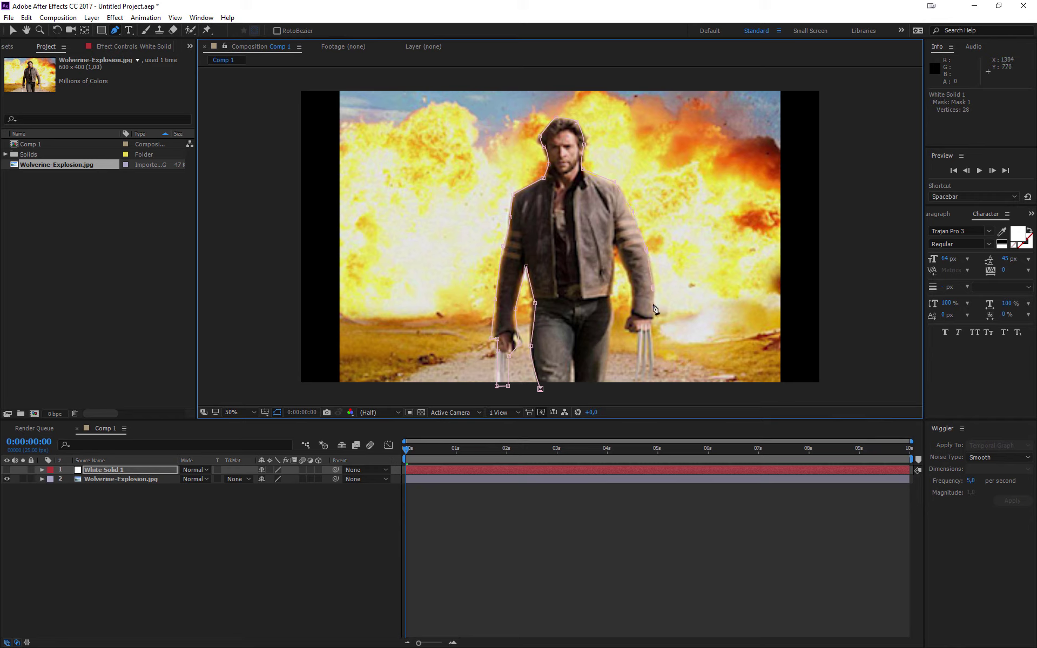
pyautogui.click(651, 351)
pyautogui.click(650, 383)
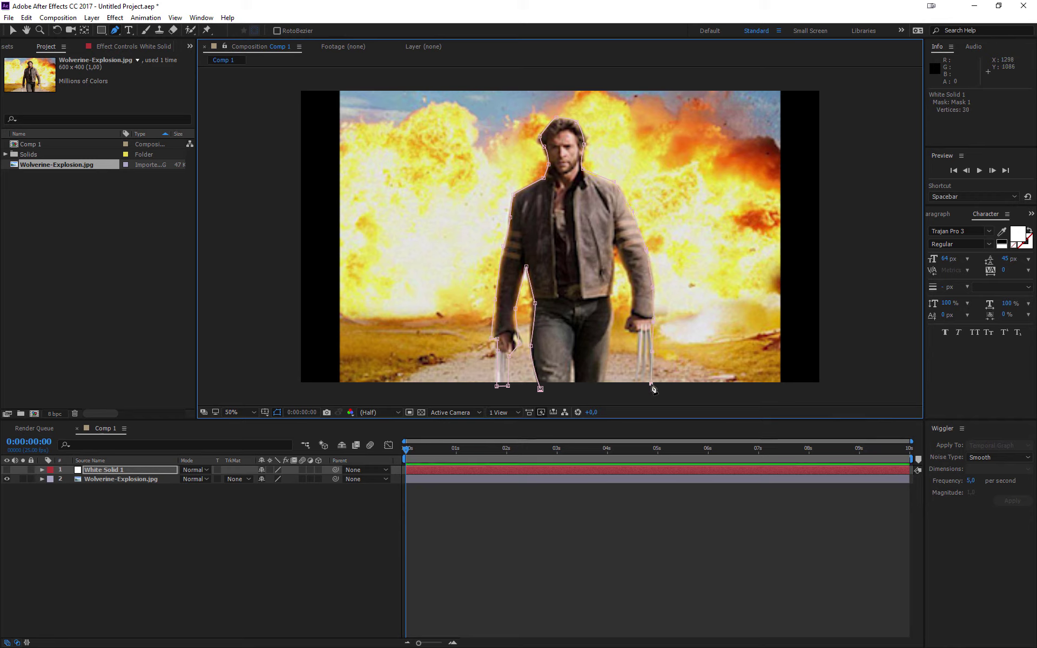
pyautogui.click(648, 343)
pyautogui.click(642, 389)
pyautogui.click(641, 359)
pyautogui.click(638, 339)
pyautogui.click(626, 327)
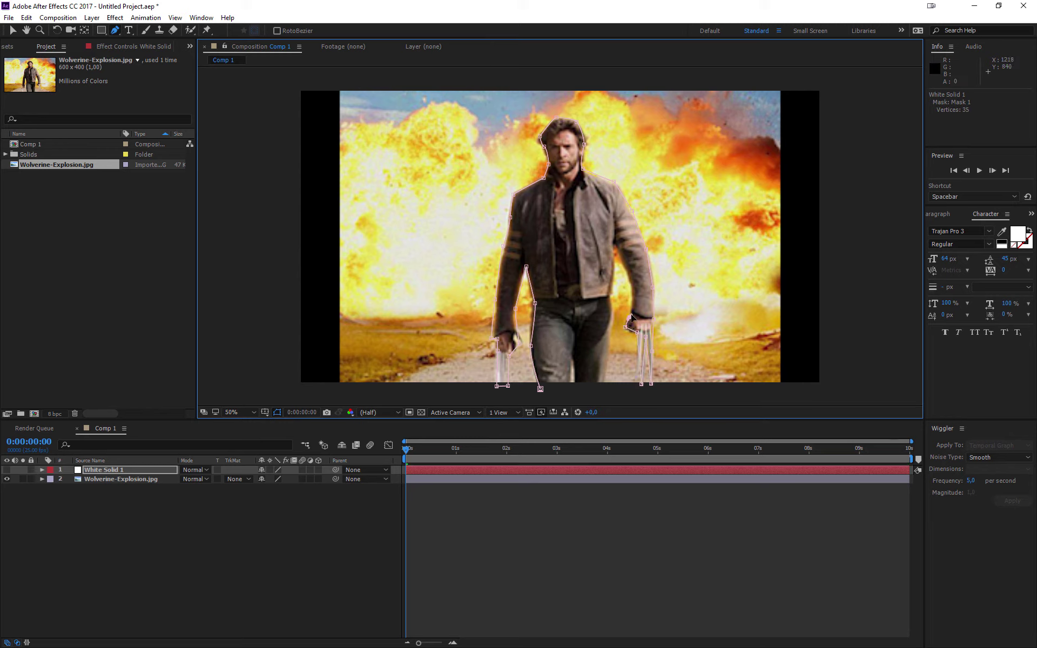
pyautogui.click(633, 288)
pyautogui.click(618, 250)
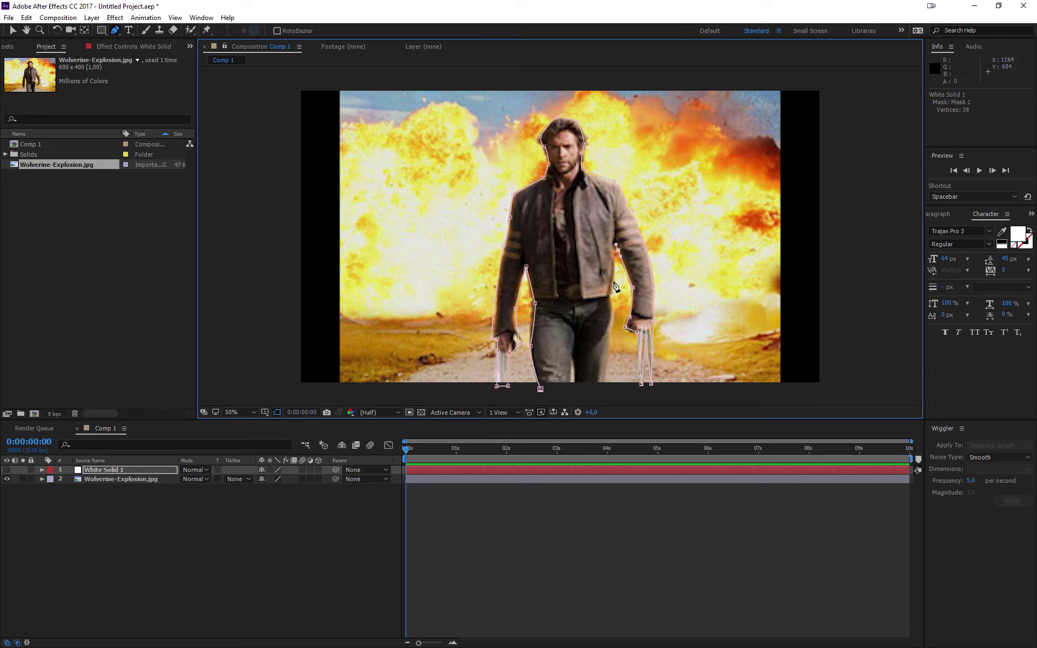
pyautogui.click(610, 320)
pyautogui.click(610, 338)
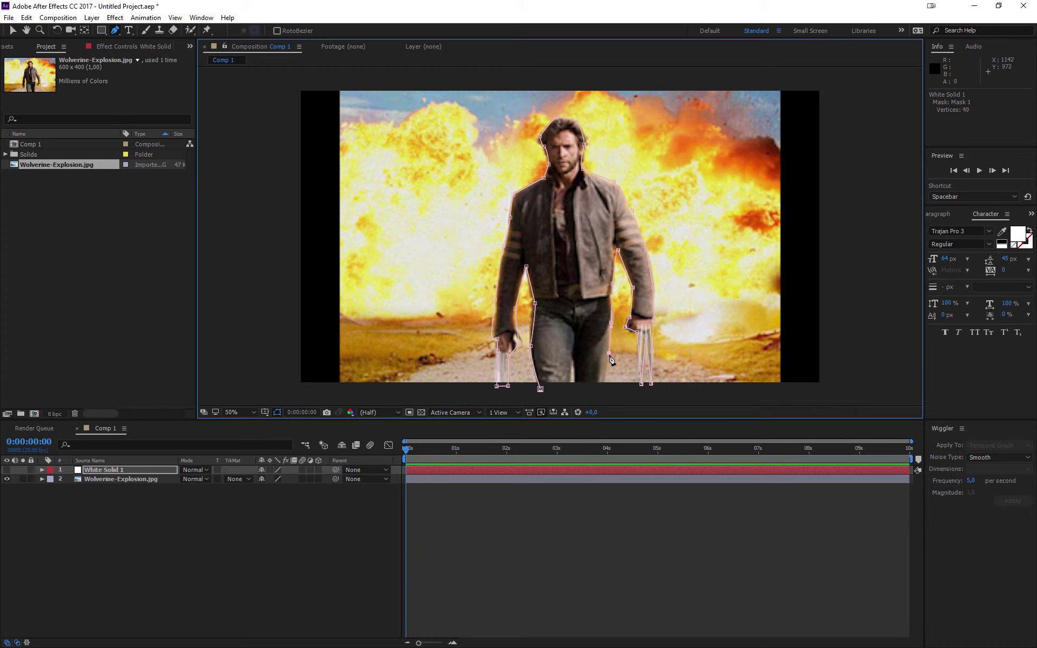
pyautogui.click(603, 387)
pyautogui.press('v')
pyautogui.click(165, 553)
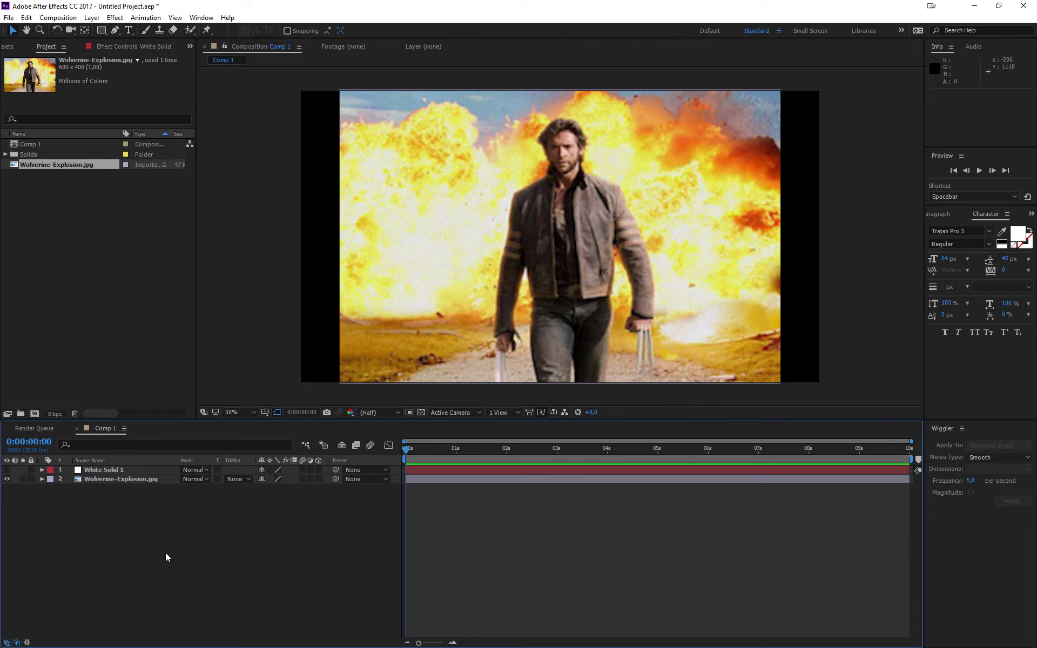
# - Make White Solid 1 visible again, widen the Project panel, and show Effects & Presets
pyautogui.click(114, 471)
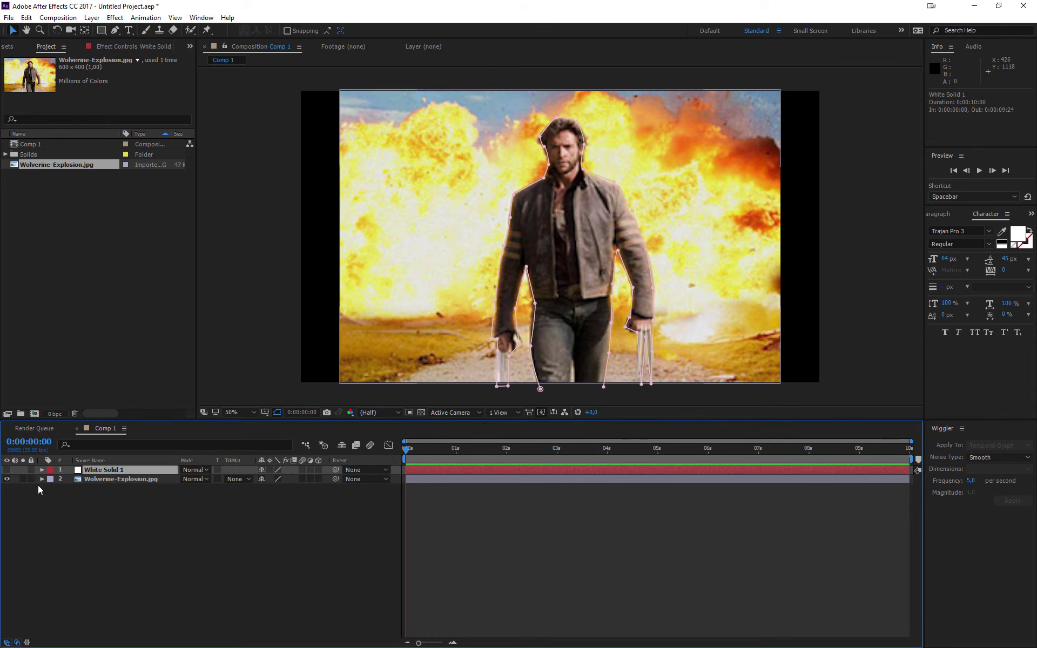
pyautogui.click(6, 470)
pyautogui.click(204, 626)
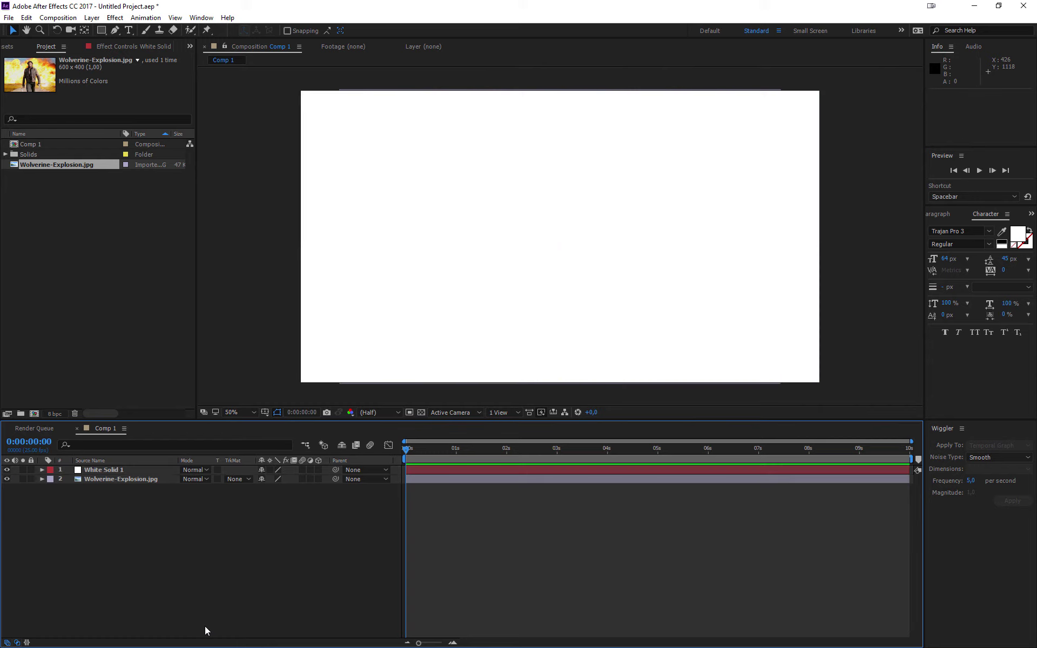
pyautogui.click(125, 470)
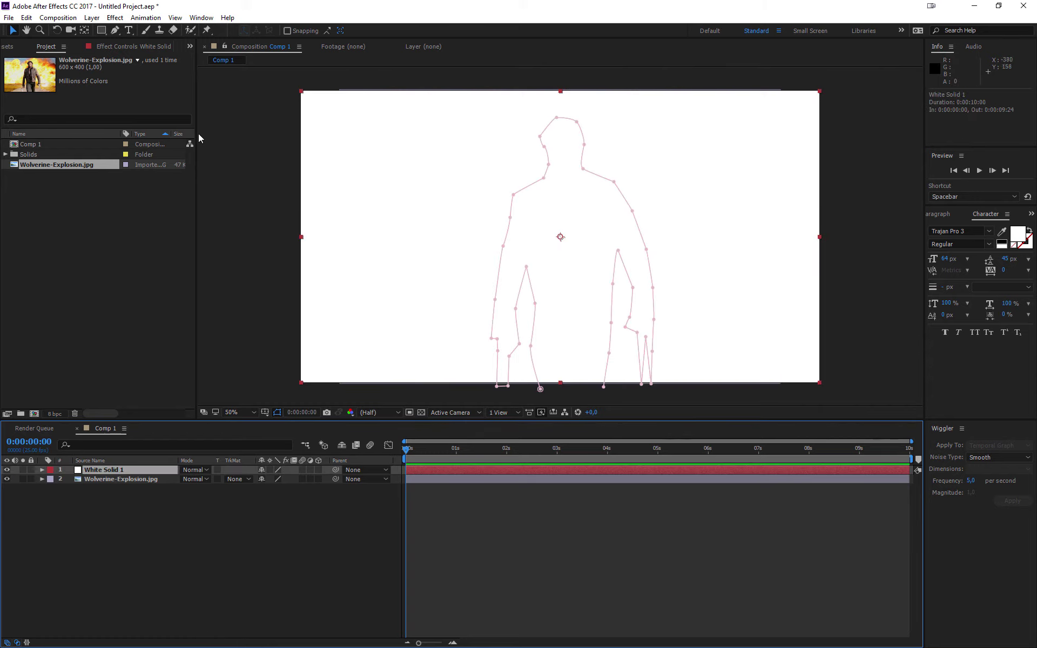
pyautogui.moveTo(196, 139); pyautogui.dragTo(252, 122)
pyautogui.click(30, 48)
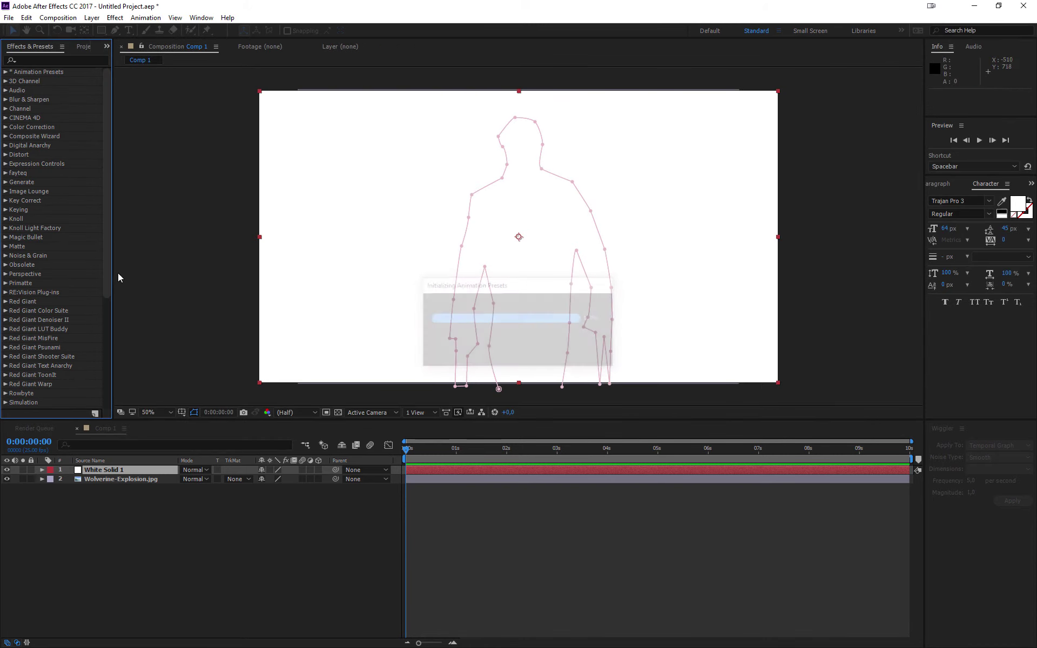
# - Search the effects for 'stroke' and apply the Stroke effect to White Solid 1
pyautogui.click(74, 59)
pyautogui.write('stroke')
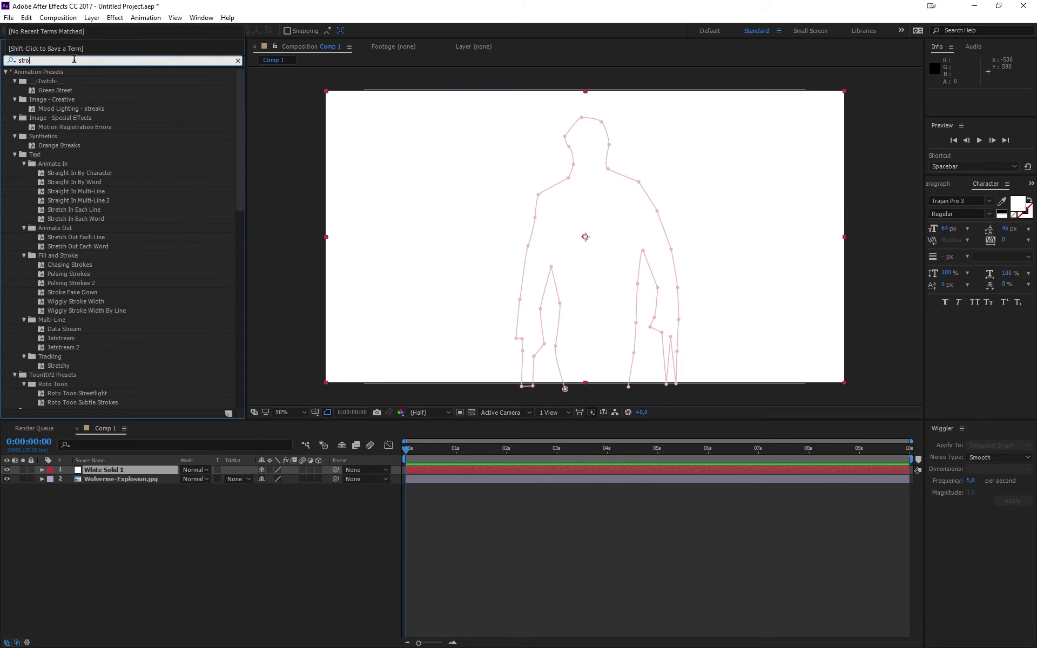
pyautogui.click(38, 221)
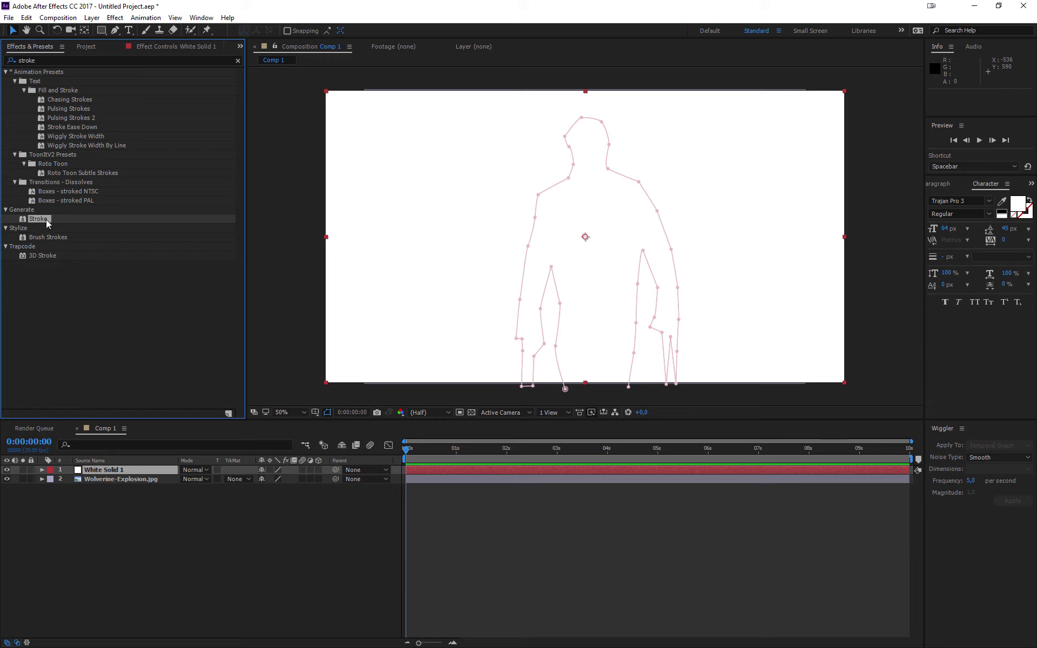
pyautogui.moveTo(44, 223); pyautogui.dragTo(120, 474)
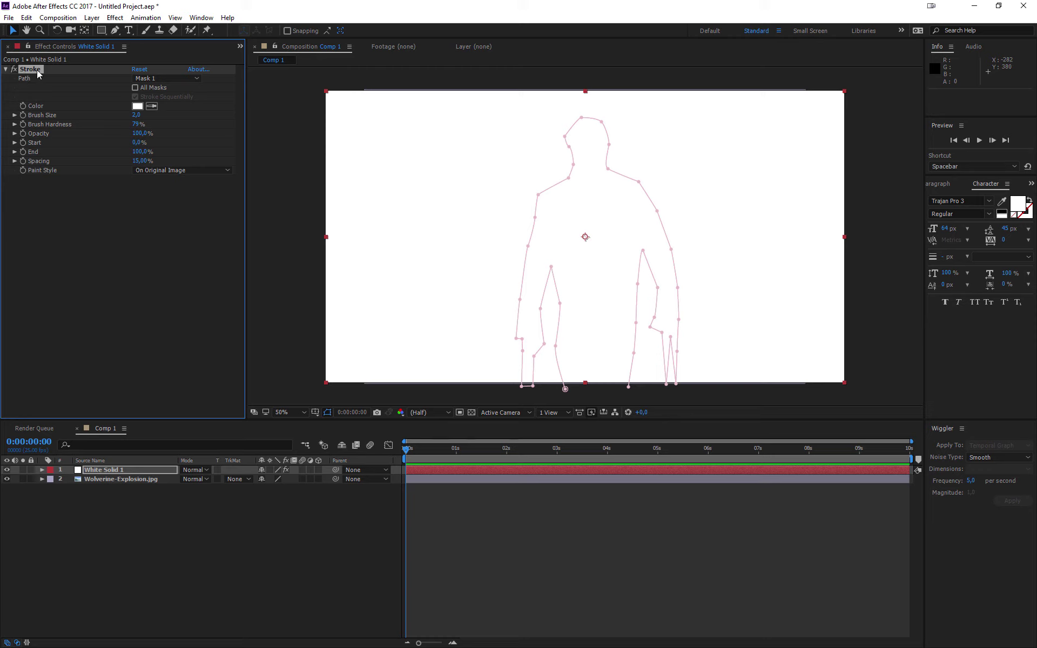
# - Keep the Stroke path on Mask 1 and set Paint Style to Reveal Original Image
pyautogui.click(164, 80)
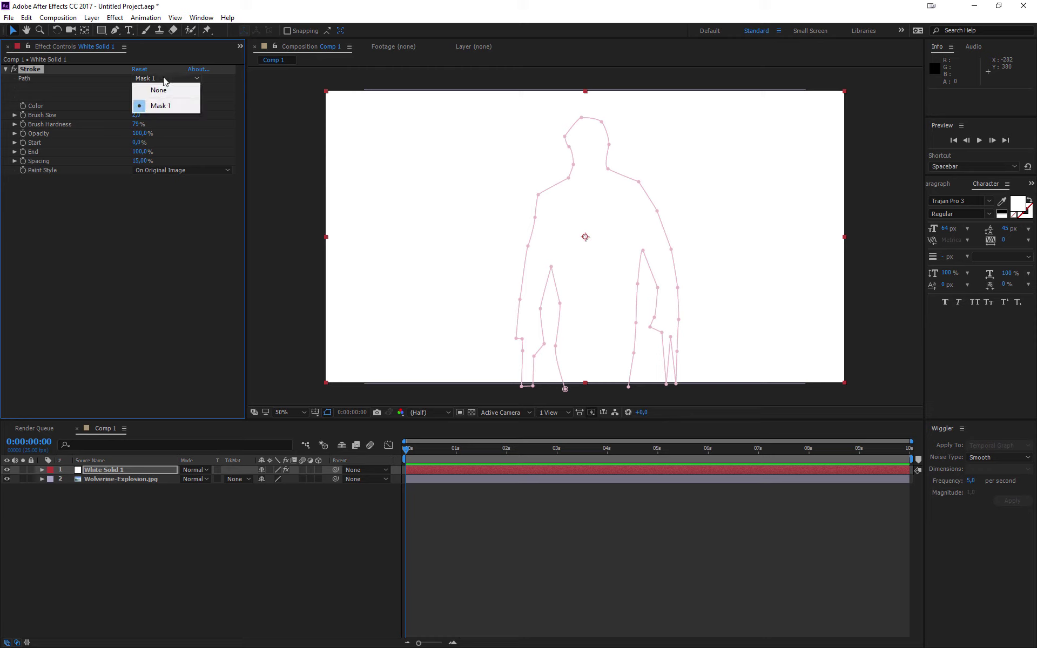
pyautogui.click(165, 107)
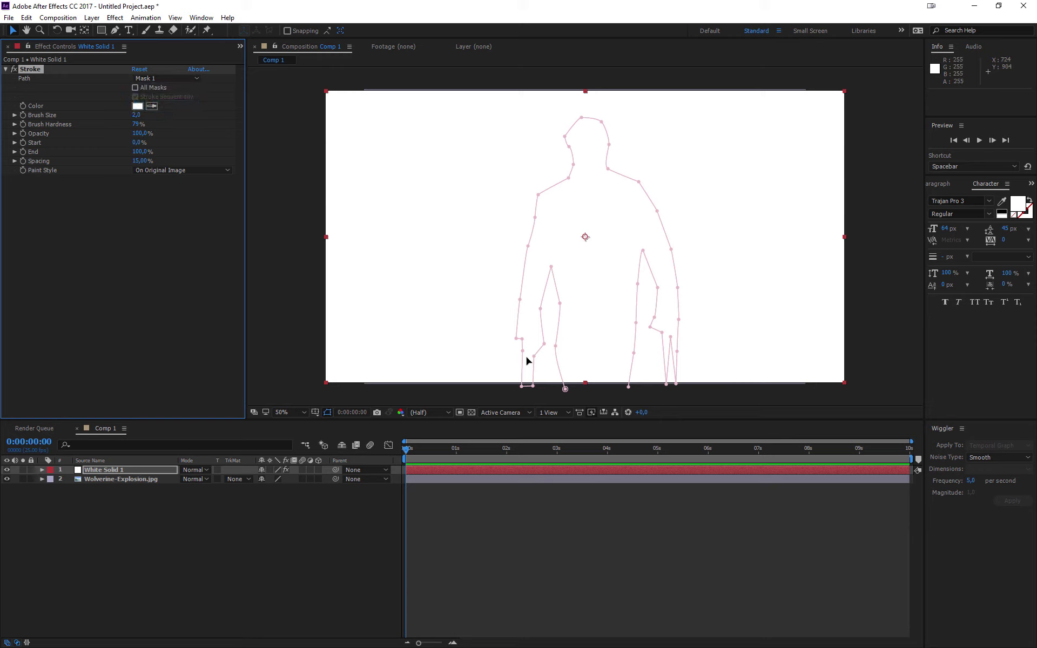
pyautogui.click(165, 80)
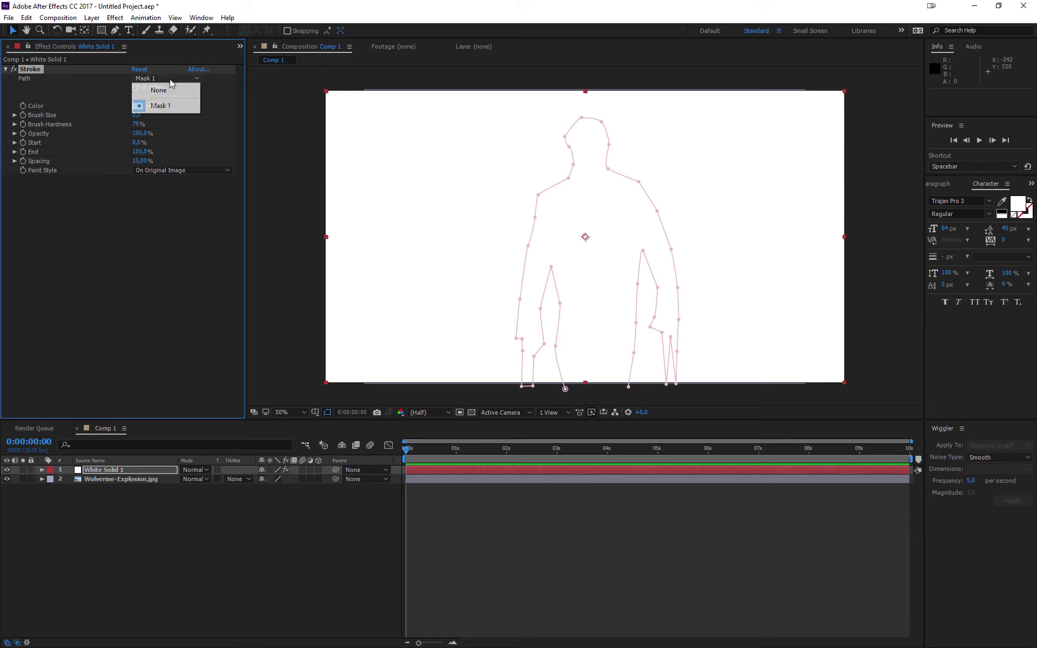
pyautogui.click(164, 107)
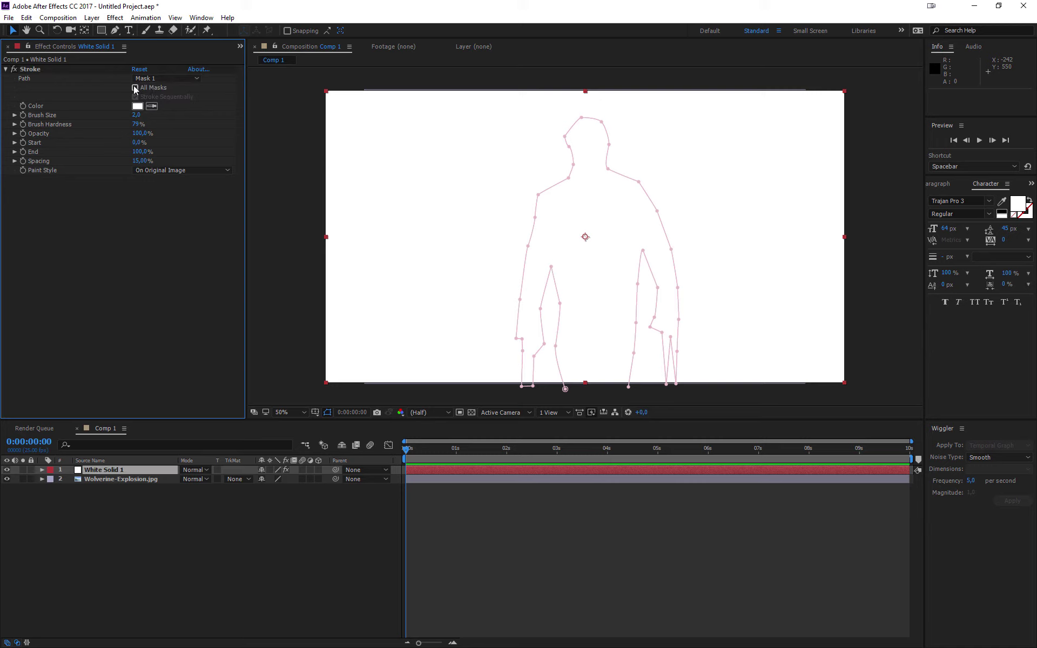
pyautogui.click(134, 88)
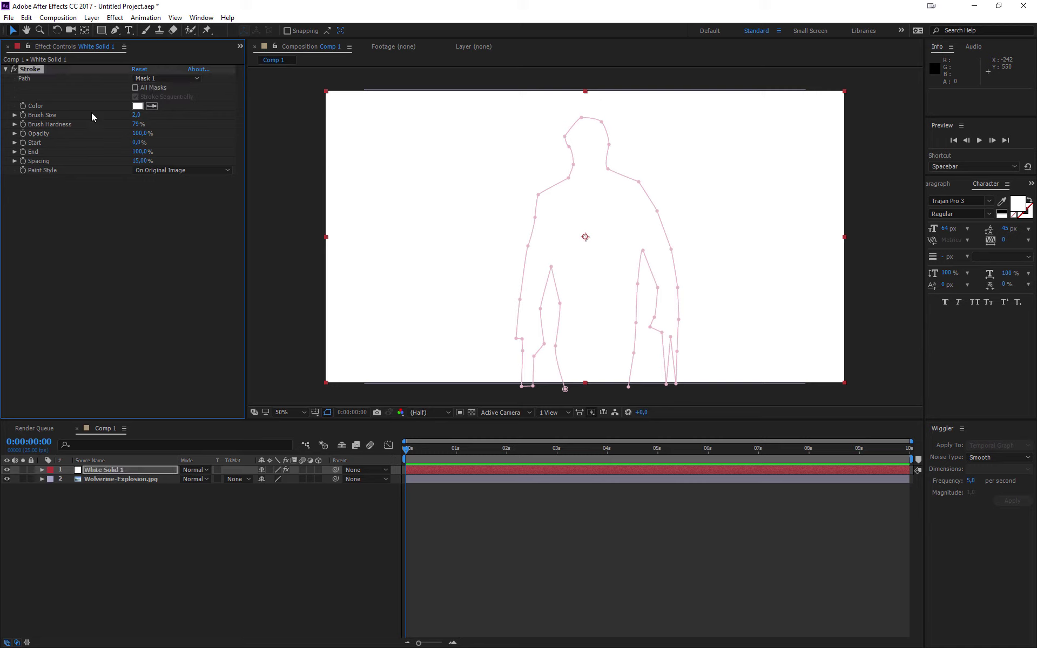
pyautogui.click(184, 170)
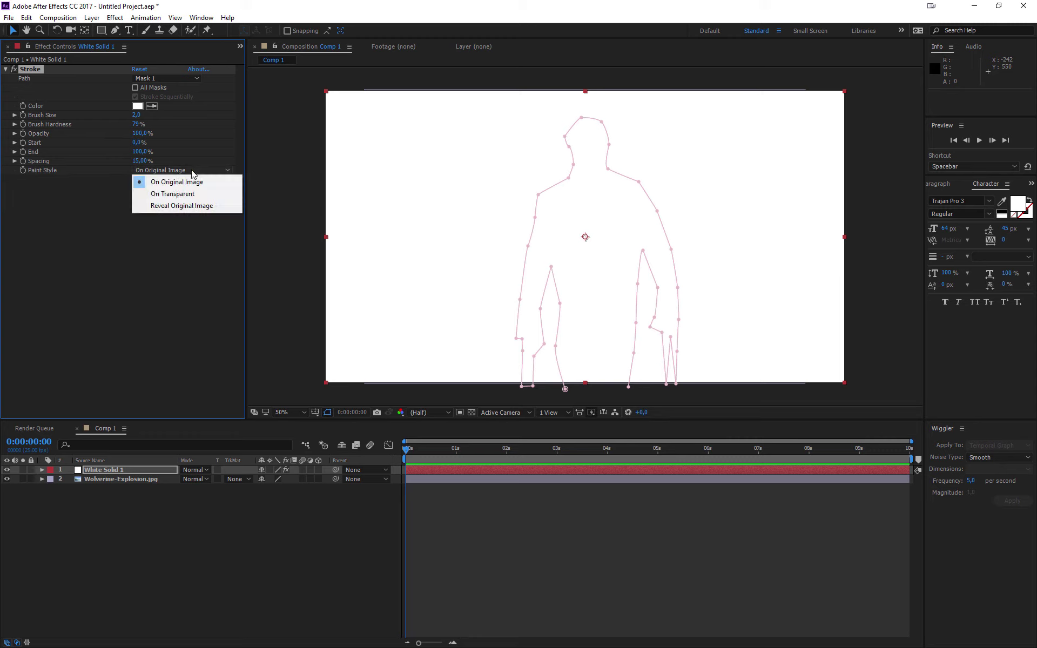
pyautogui.click(204, 206)
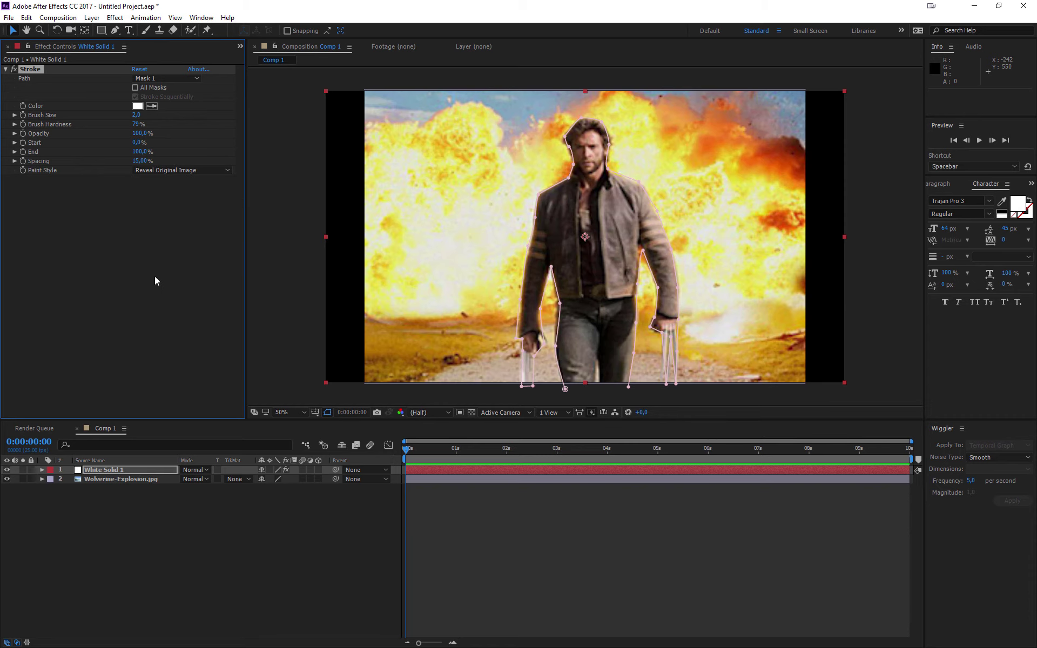
# - Increase the Stroke brush size to about 5.6 and check the outline
pyautogui.click(182, 529)
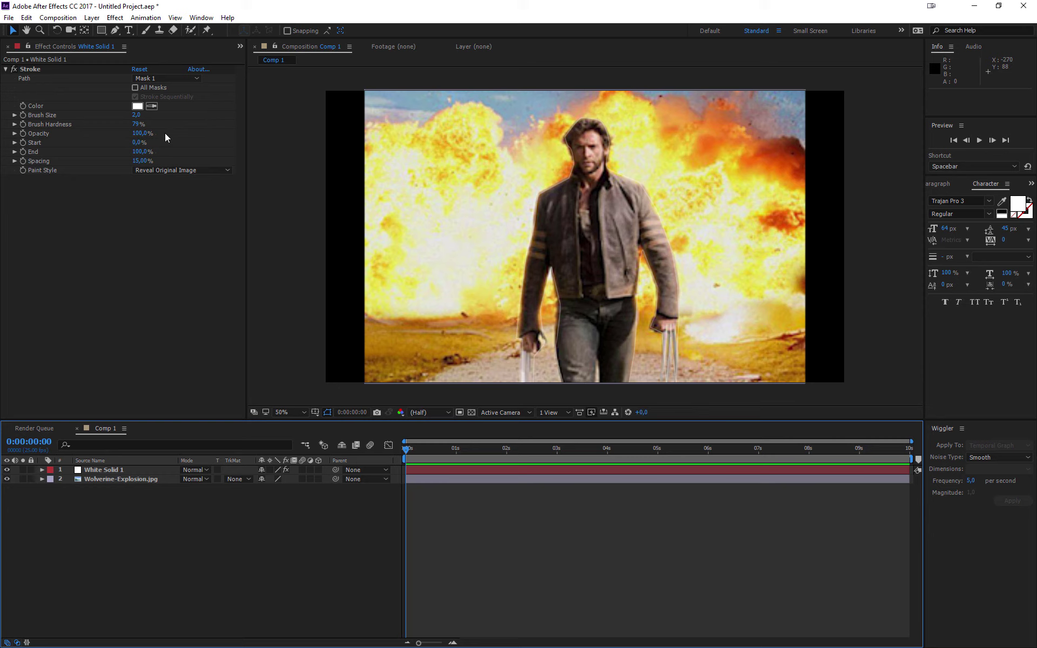
pyautogui.click(139, 114)
pyautogui.moveTo(146, 114); pyautogui.dragTo(151, 114)
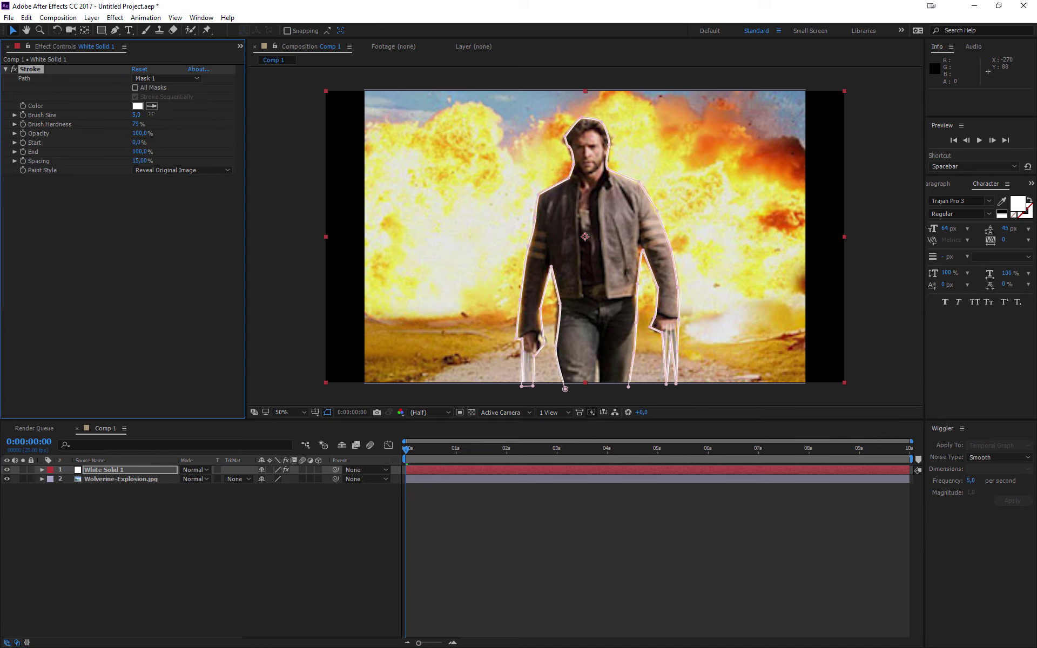
pyautogui.click(181, 529)
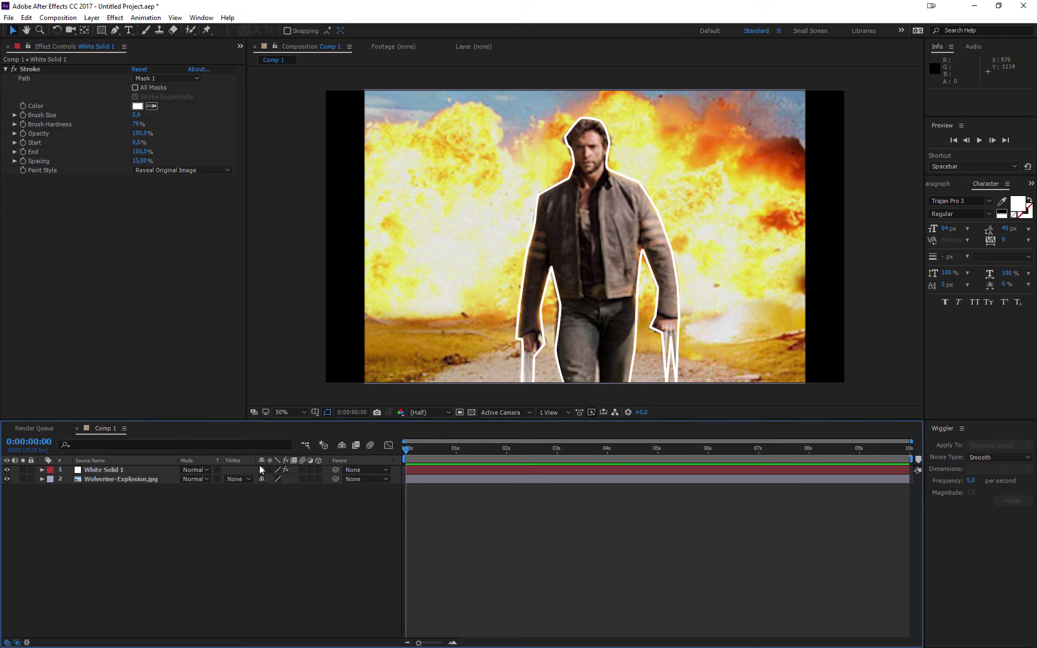
# - Hide the Wolverine-Explosion.jpg layer and set Stroke Spacing to 0% for a solid line
pyautogui.click(7, 479)
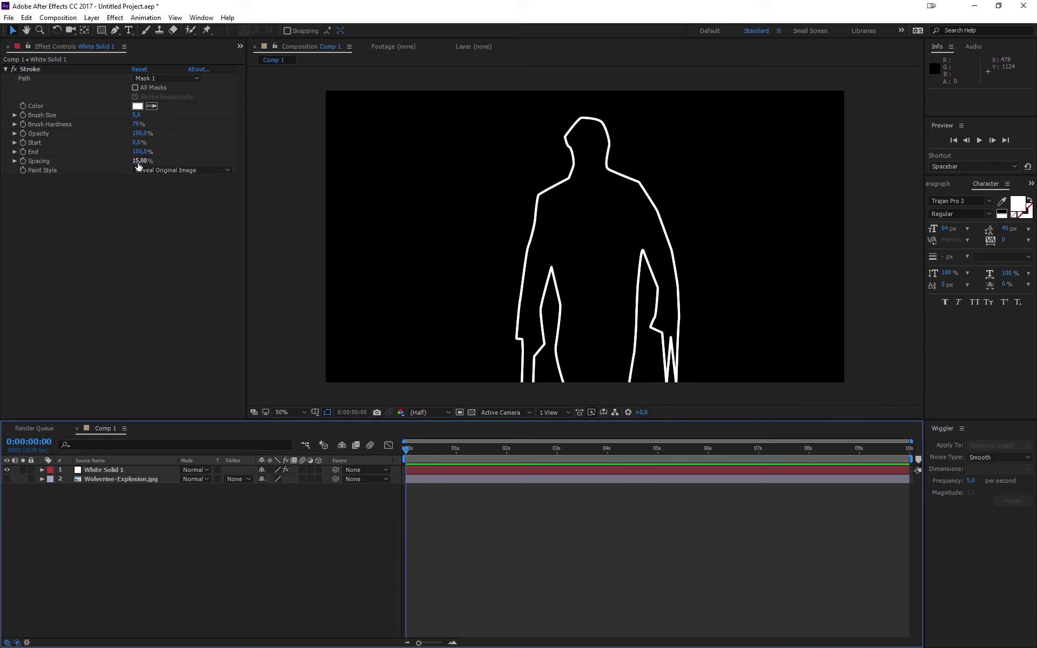
pyautogui.moveTo(139, 162)
pyautogui.mouseDown()
pyautogui.moveTo(130, 162)
pyautogui.moveTo(184, 162)
pyautogui.mouseUp()
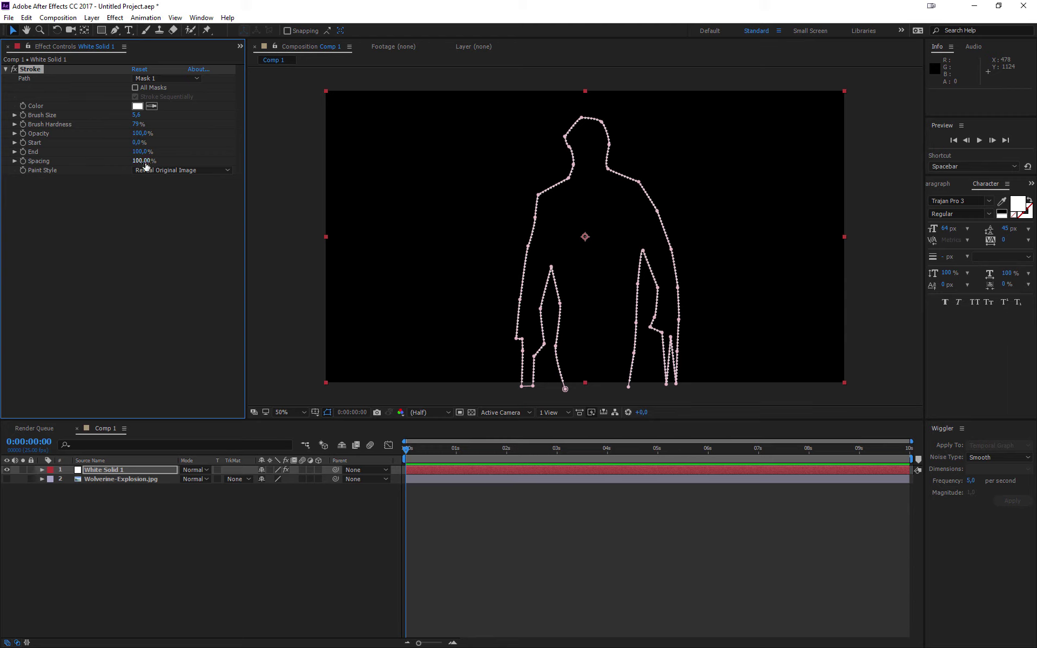
pyautogui.moveTo(145, 162); pyautogui.dragTo(70, 162)
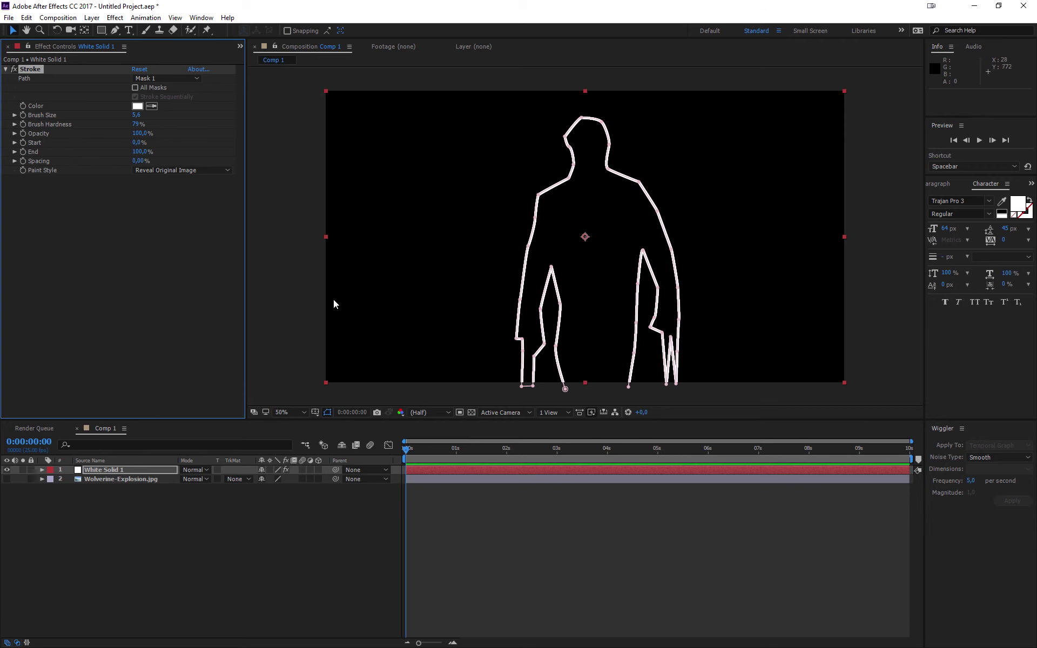
pyautogui.click(482, 494)
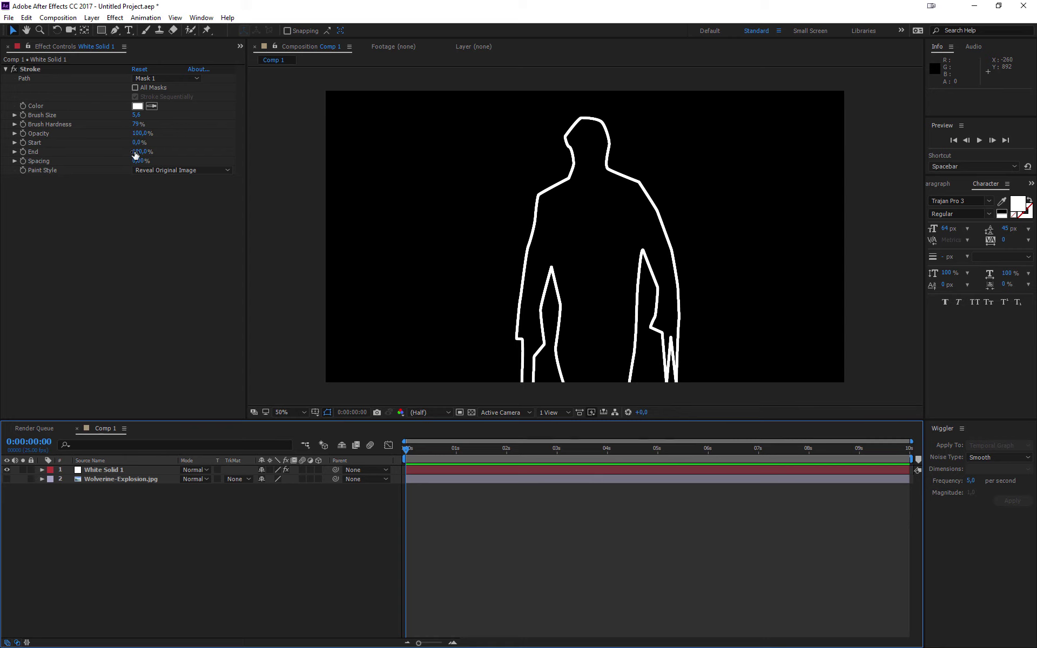
# - Set Stroke End to 0% and hide the mask path overlay
pyautogui.moveTo(133, 151); pyautogui.dragTo(106, 157)
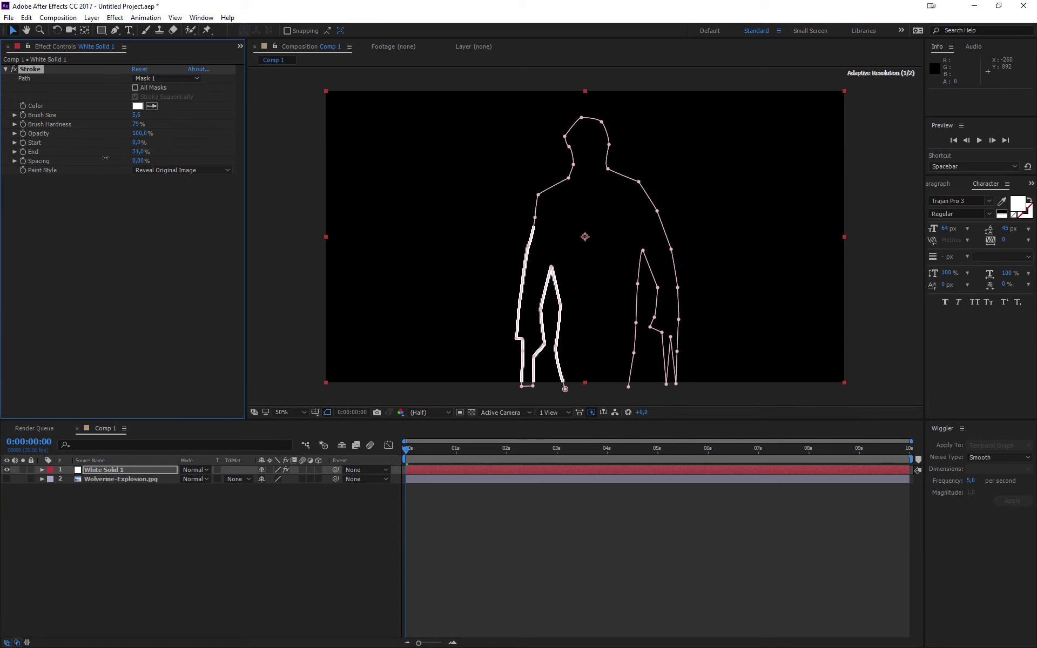
pyautogui.click(326, 413)
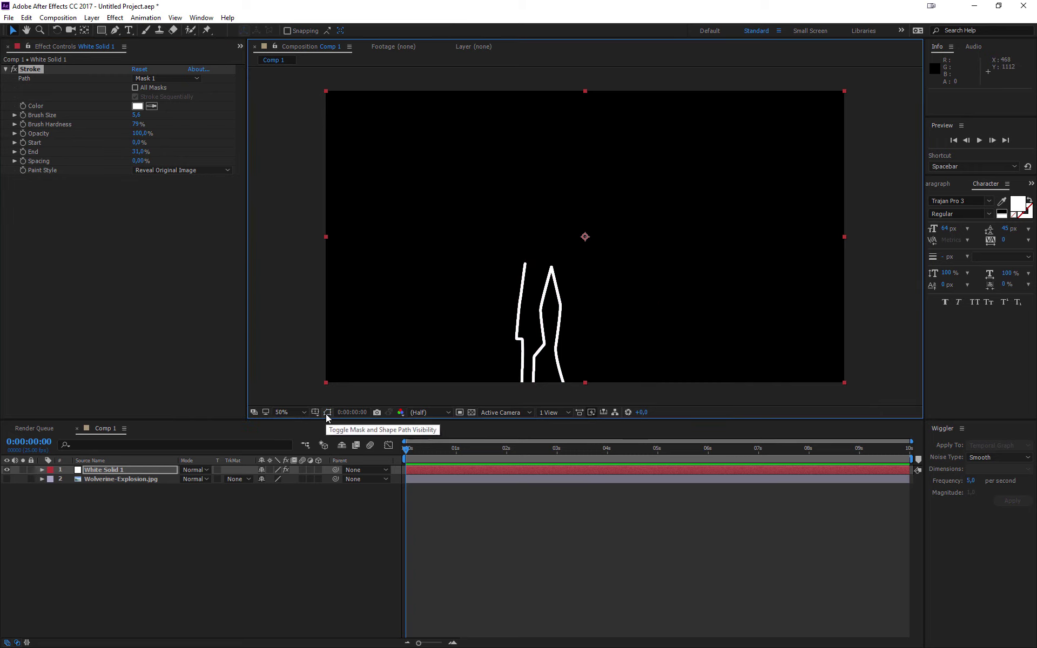
pyautogui.moveTo(140, 155)
pyautogui.mouseDown()
pyautogui.moveTo(154, 158)
pyautogui.moveTo(150, 169)
pyautogui.moveTo(189, 165)
pyautogui.moveTo(138, 161)
pyautogui.mouseUp()
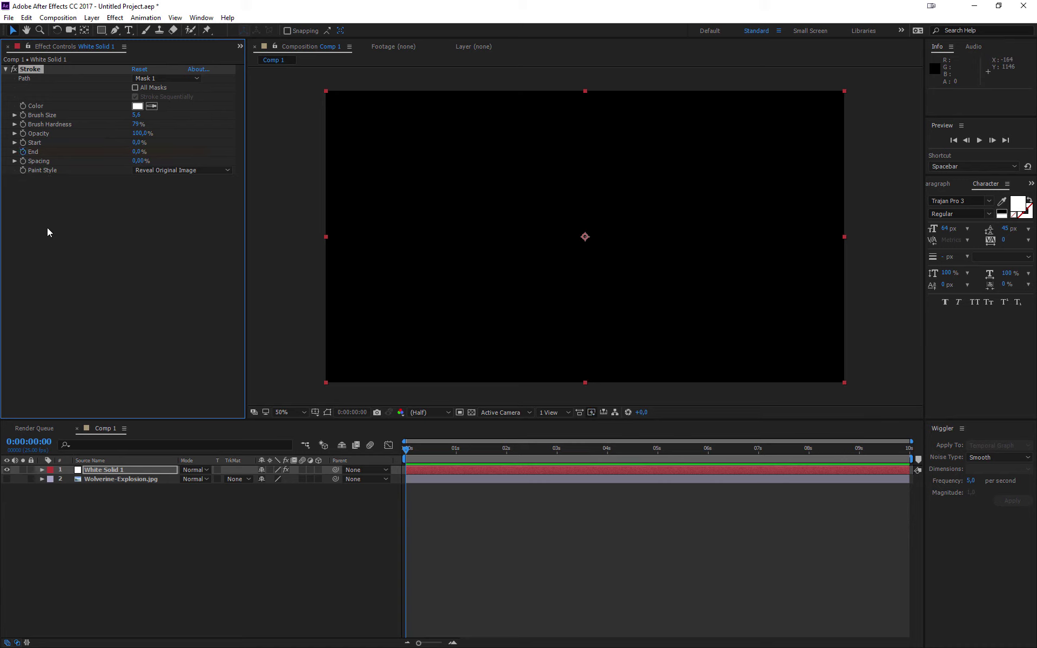
# - Animate Stroke End to 100% at 0:00:05:00 and preview the draw-on
pyautogui.moveTo(420, 452); pyautogui.dragTo(659, 449)
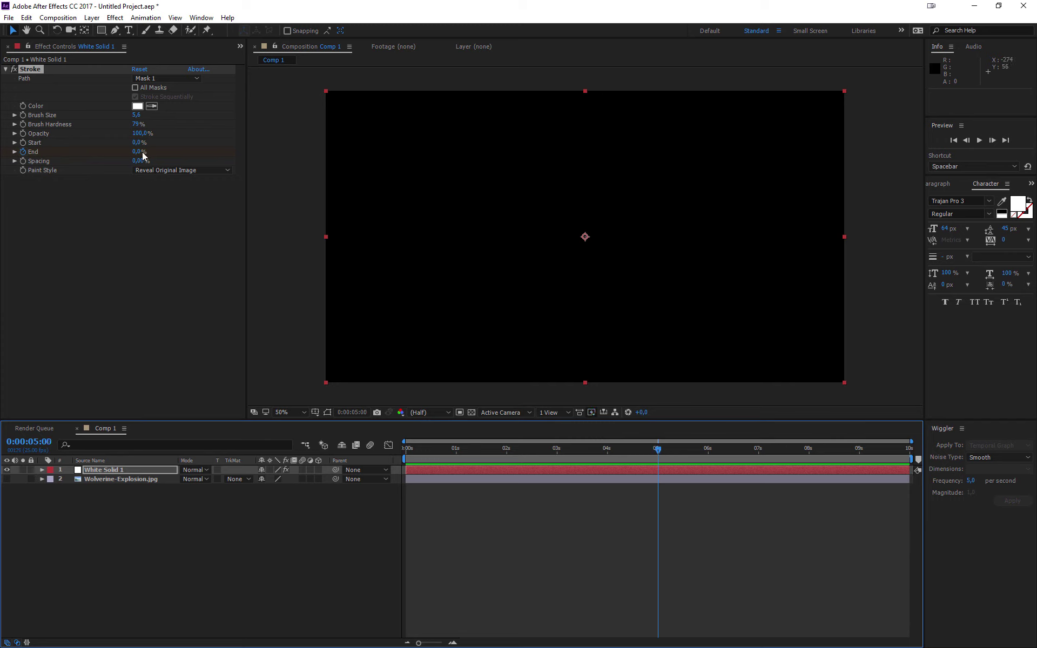
pyautogui.moveTo(143, 155)
pyautogui.mouseDown()
pyautogui.moveTo(463, 423)
pyautogui.moveTo(436, 450)
pyautogui.moveTo(624, 453)
pyautogui.moveTo(346, 453)
pyautogui.mouseUp()
pyautogui.press('space')
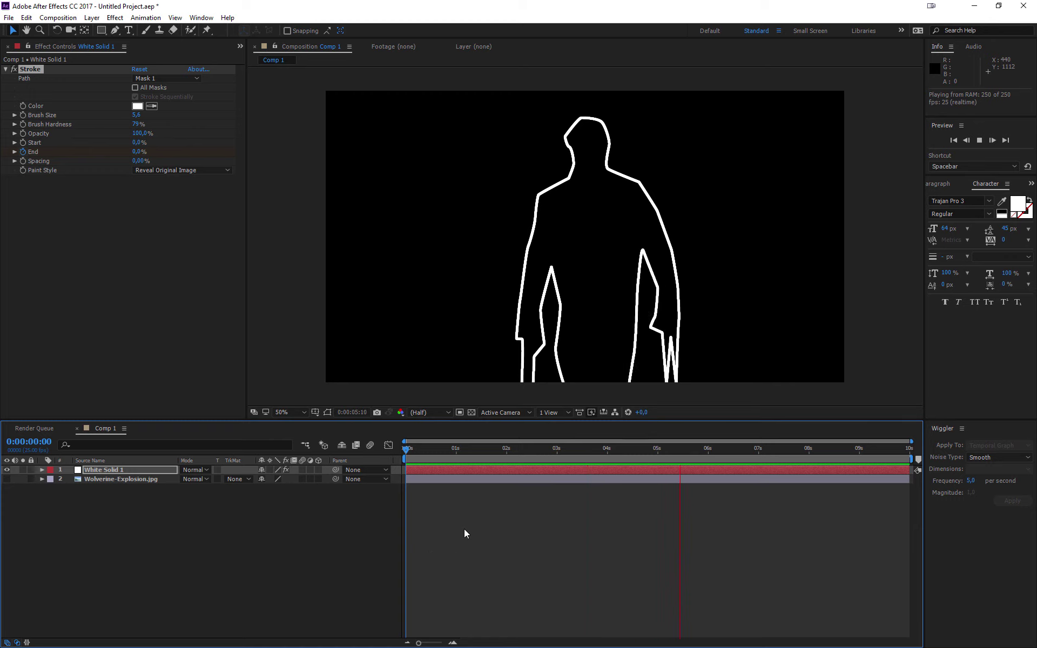
pyautogui.press('space')
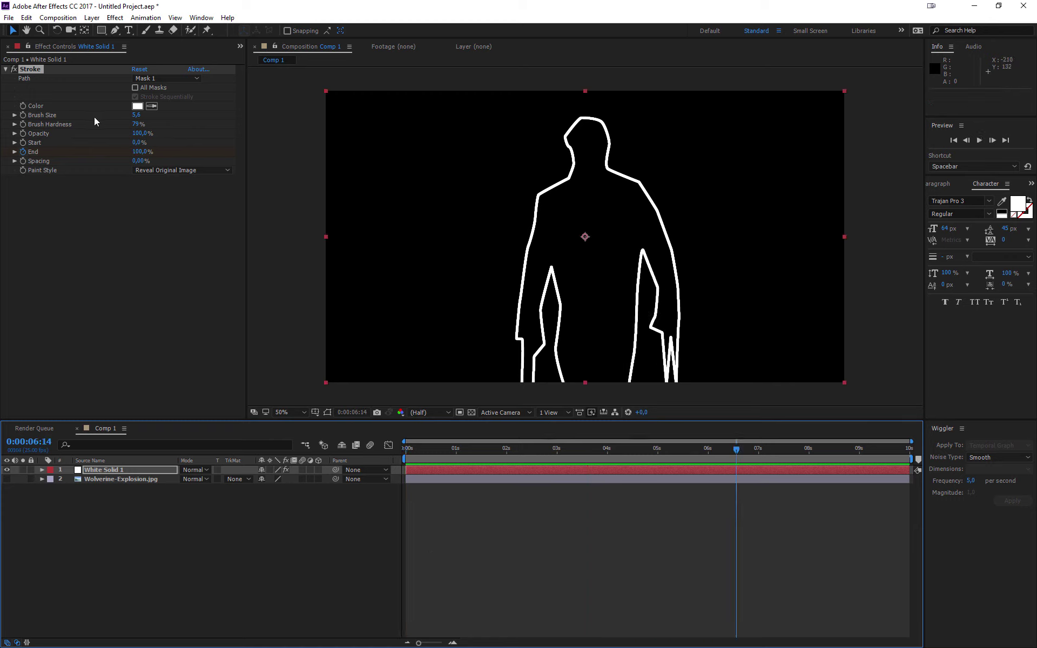
# - Thin the Stroke brush size to 1.9 and replay from the start
pyautogui.moveTo(135, 116); pyautogui.dragTo(125, 116)
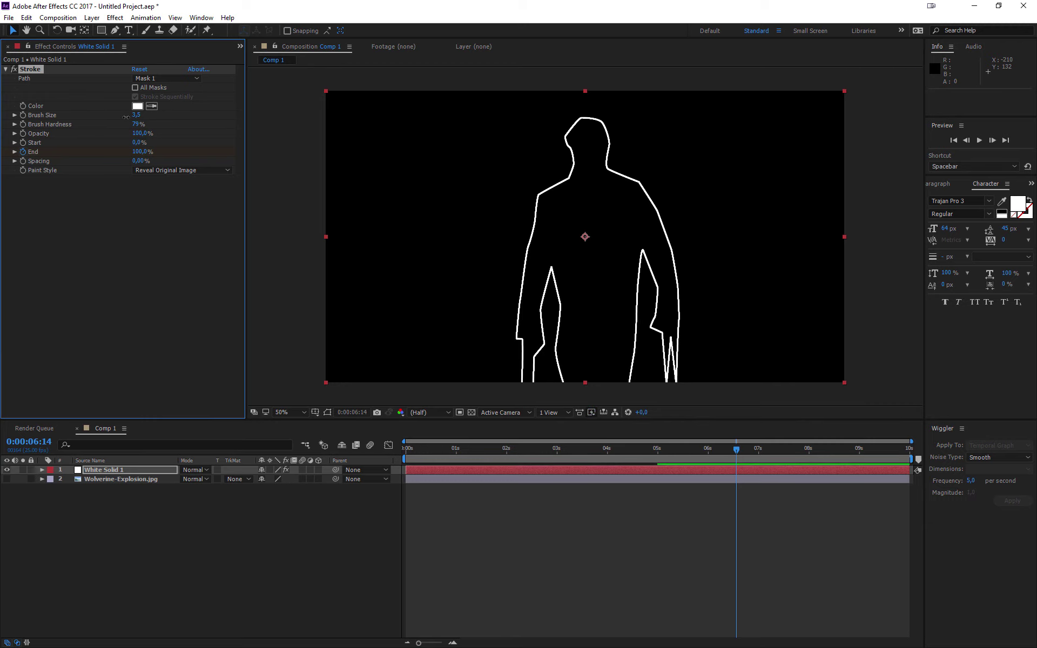
pyautogui.moveTo(125, 117); pyautogui.dragTo(127, 117)
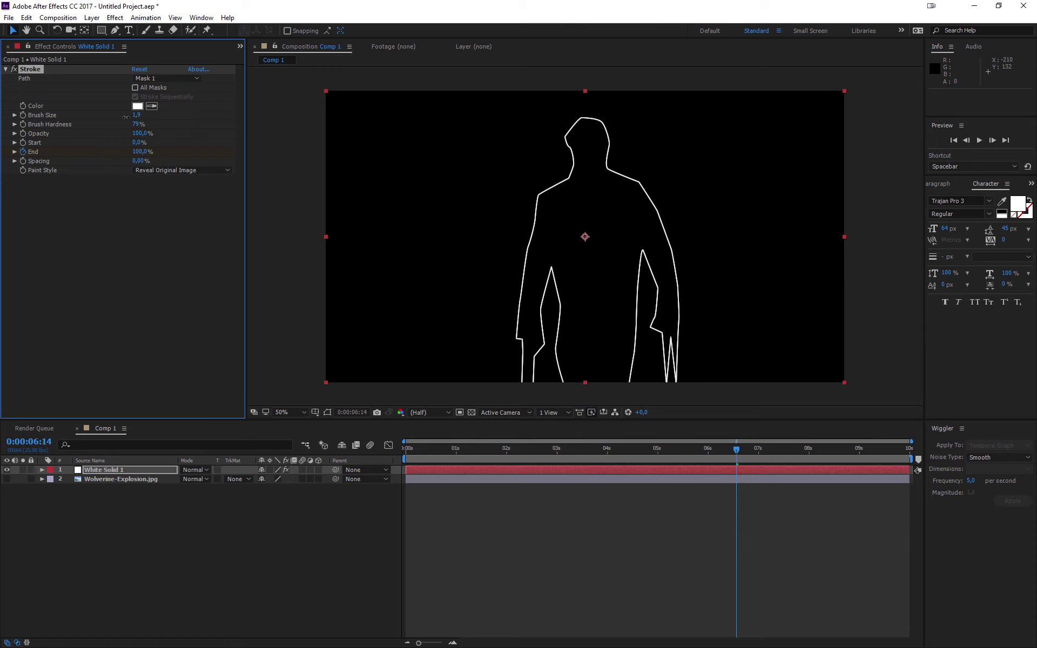
pyautogui.press('Home')
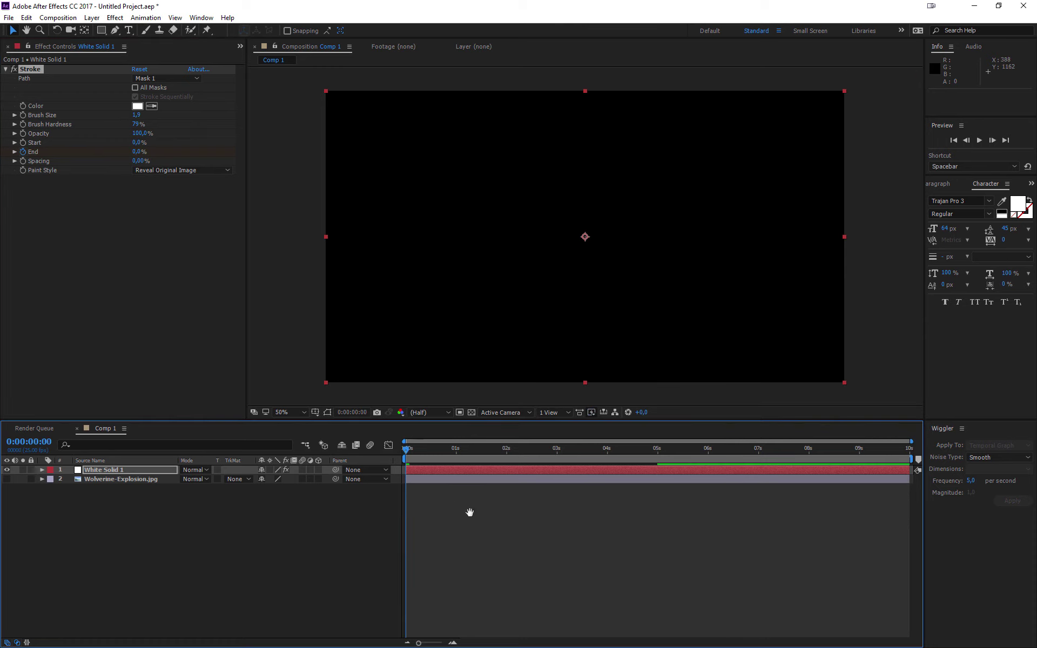
pyautogui.press('space')
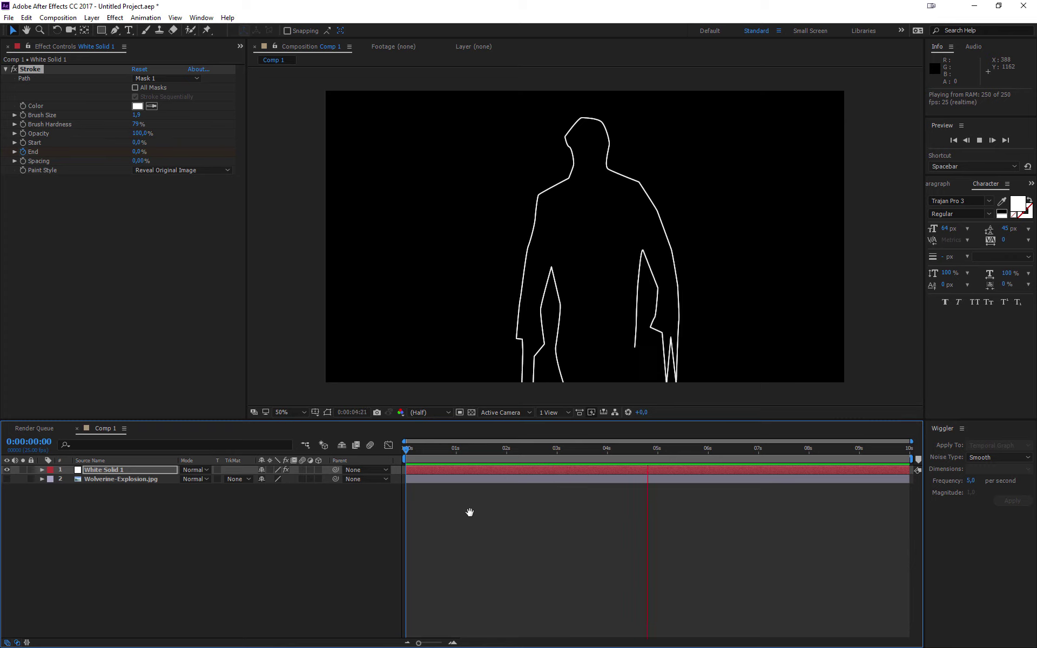
# - Stop the preview at 0:00:05:06 with the white outline fully drawn
pyautogui.press('space')
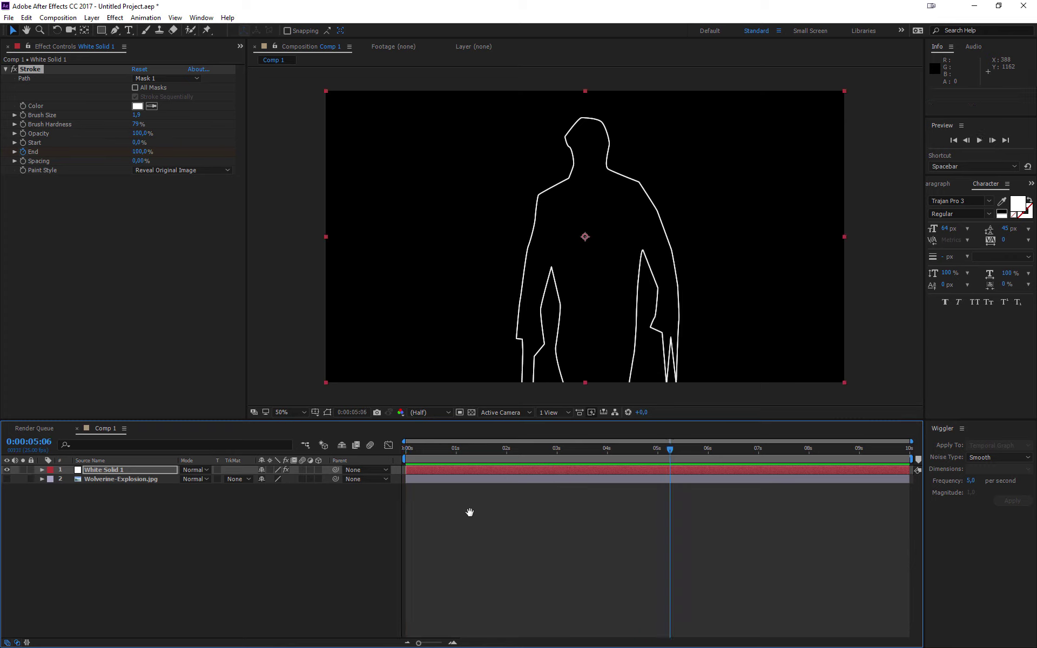